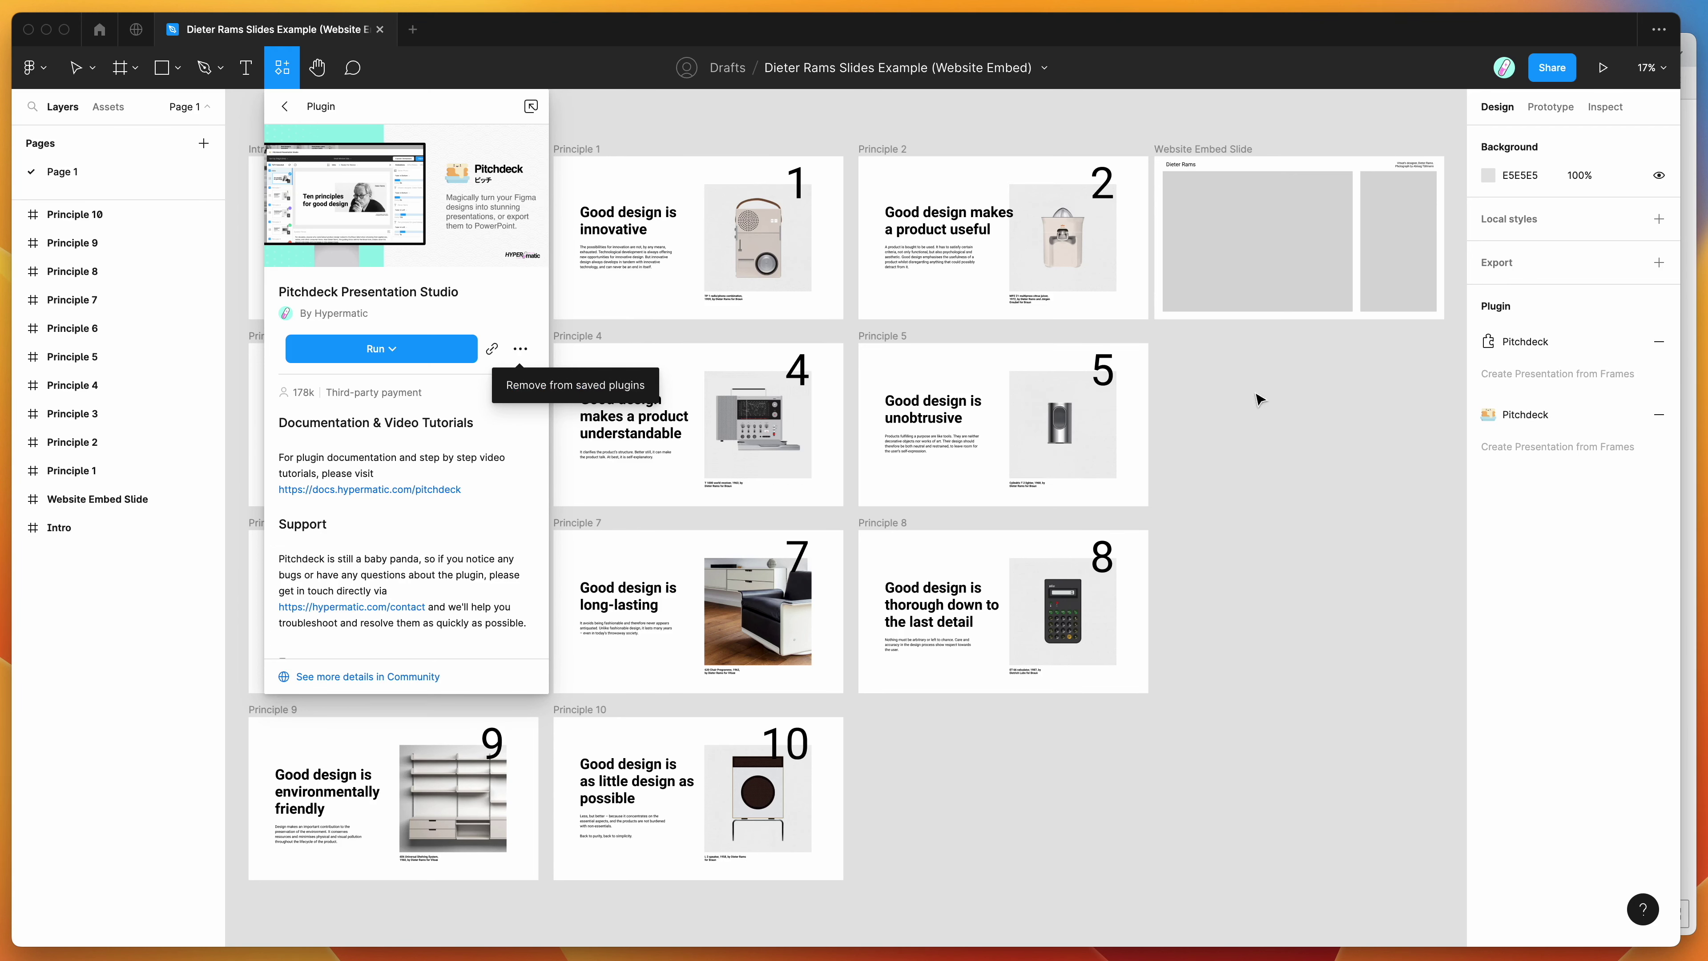
# Step: Close the Pitchdeck plugin details panel so all the Dieter Rams slide frames show on the canvas
pyautogui.click(1195, 387)
pyautogui.hscroll(1, 1165, 384)
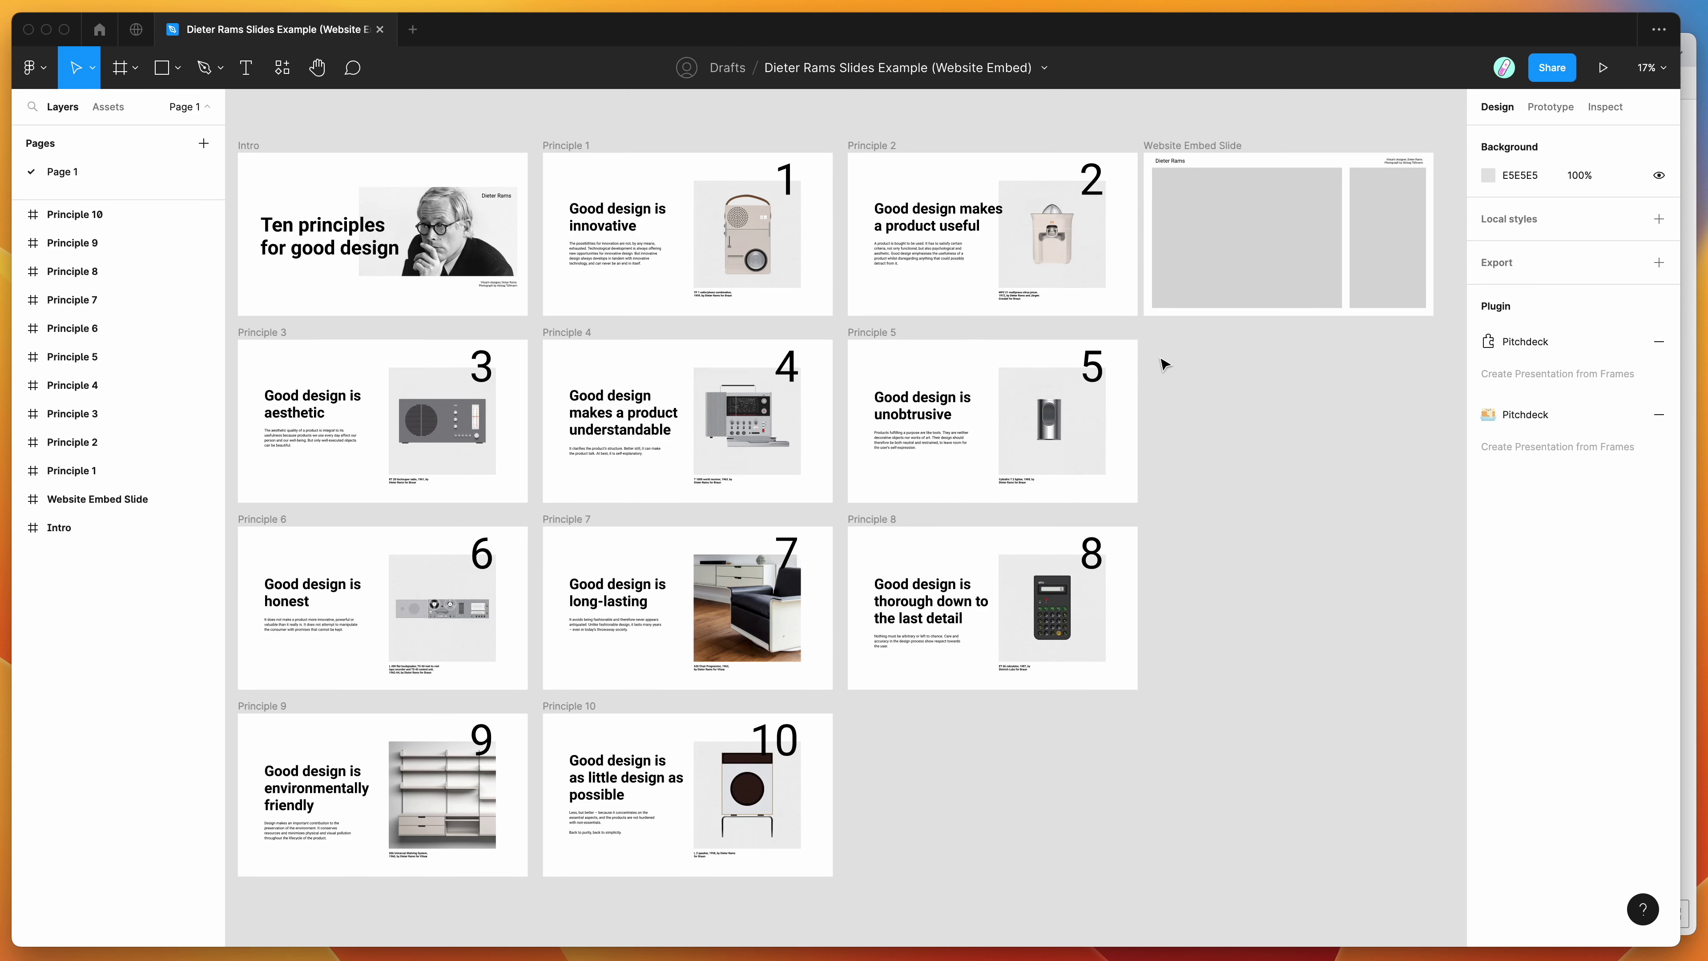
pyautogui.rightClick(1160, 357)
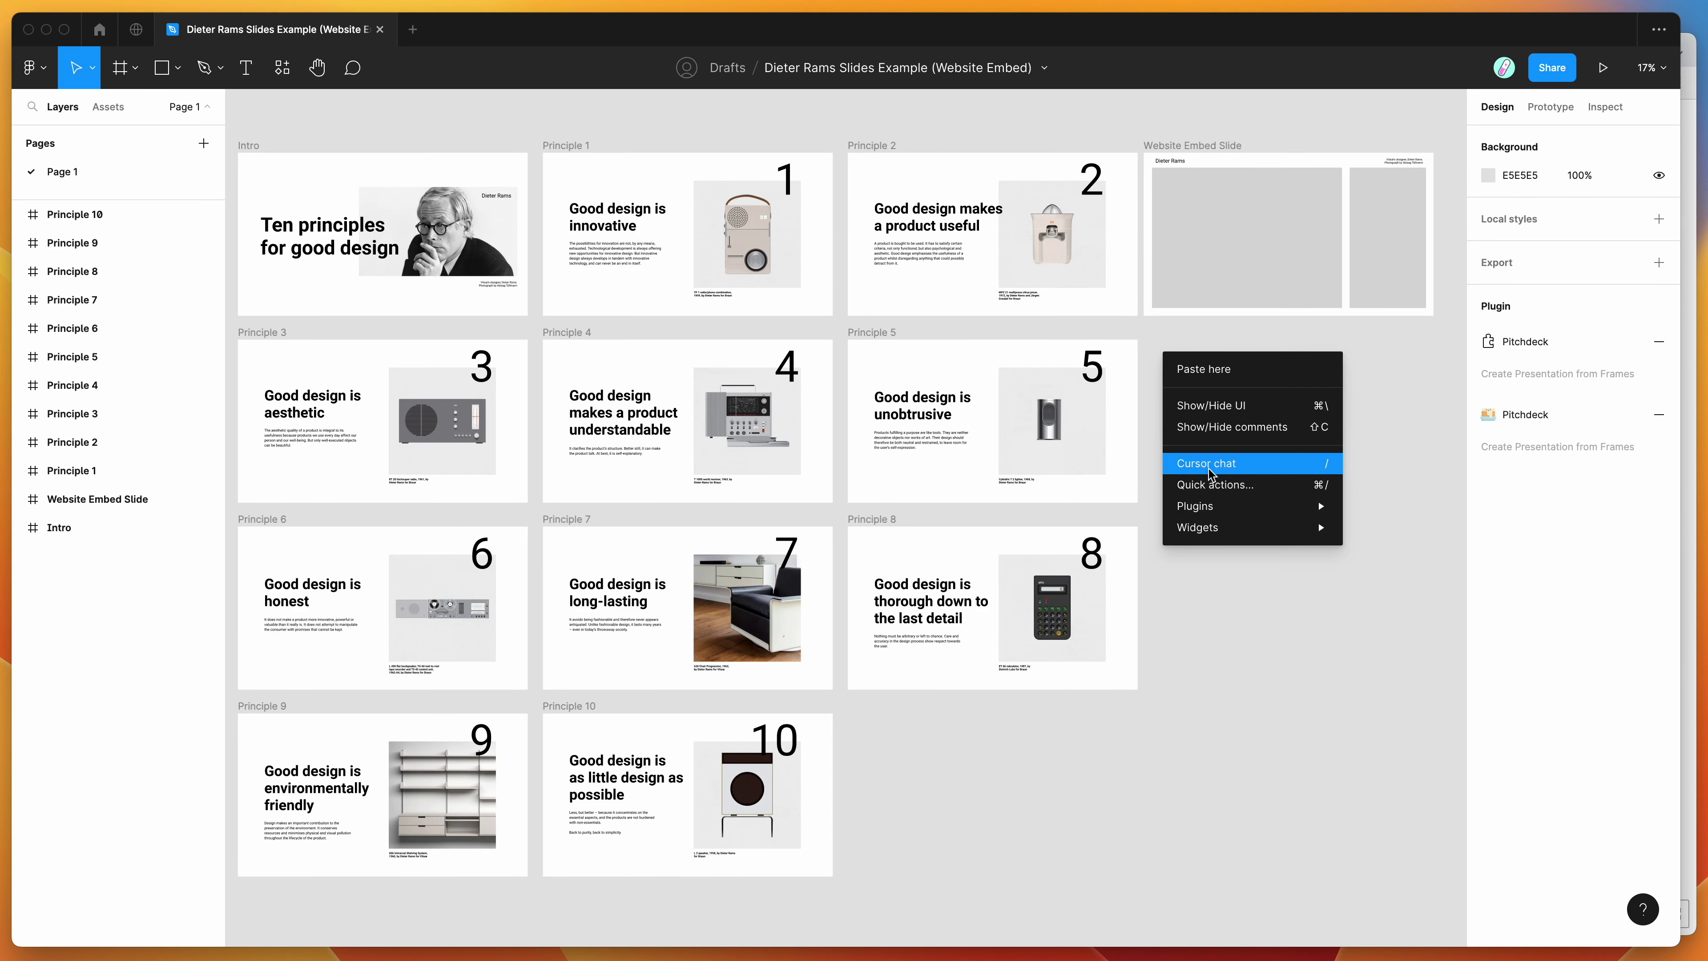
# Step: Launch Pitchdeck Presentation Studio from the canvas menu's Saved plugins
pyautogui.moveTo(1217, 506)
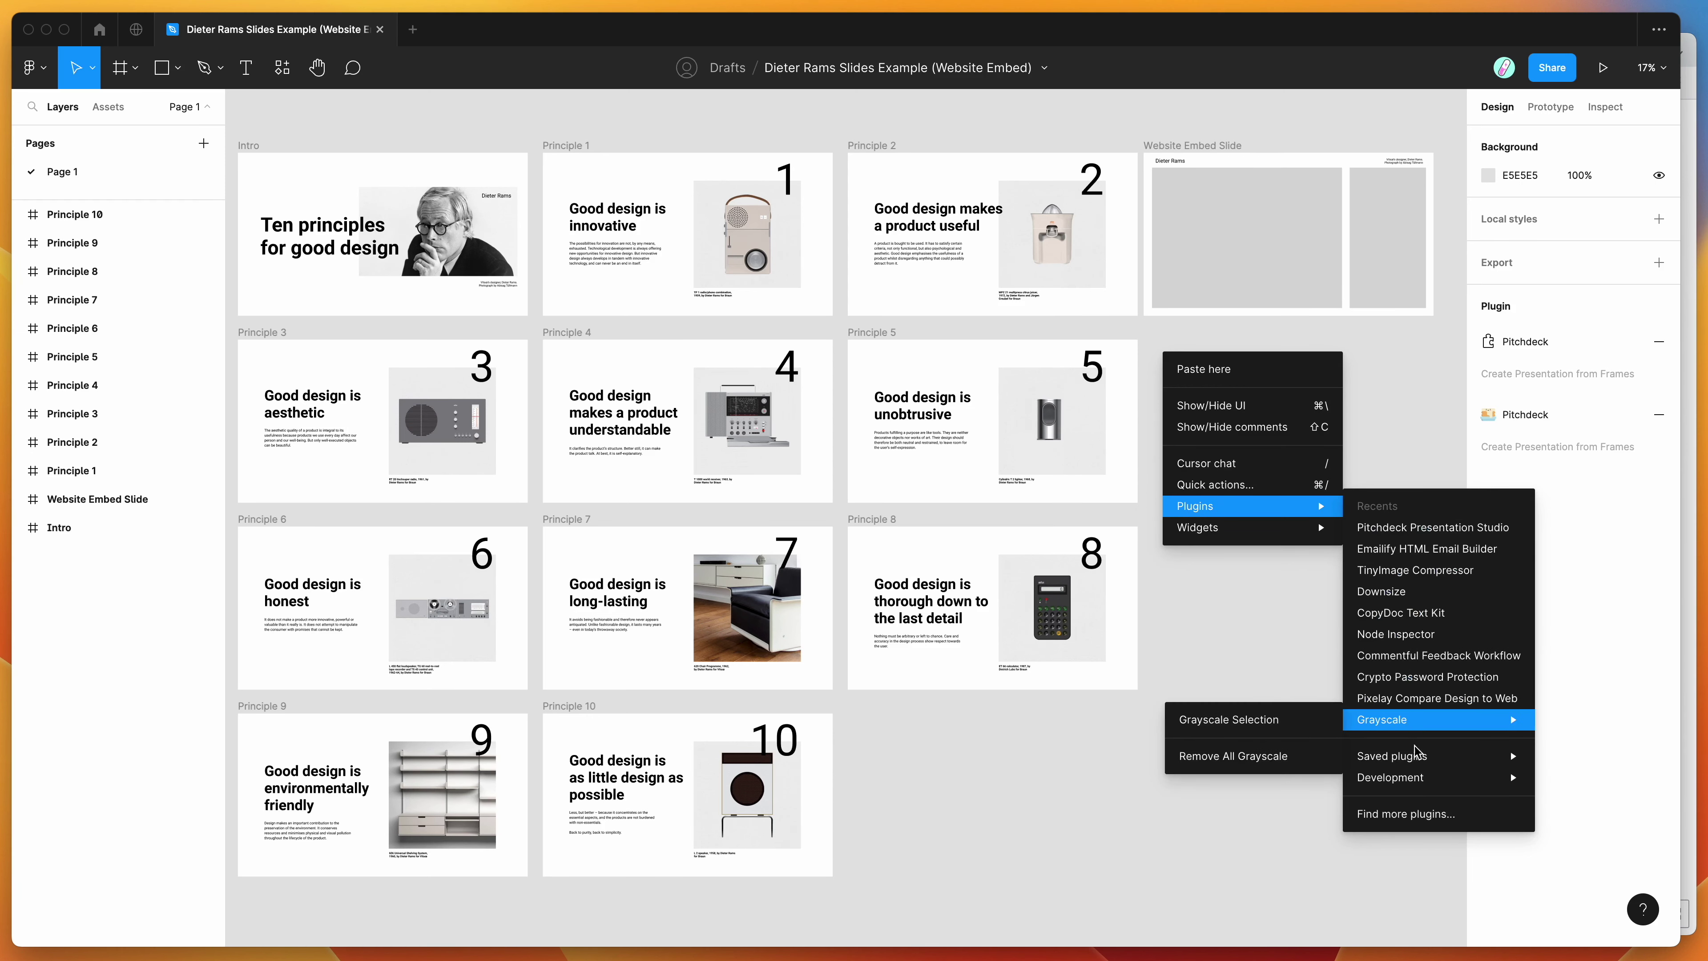
pyautogui.moveTo(1403, 756)
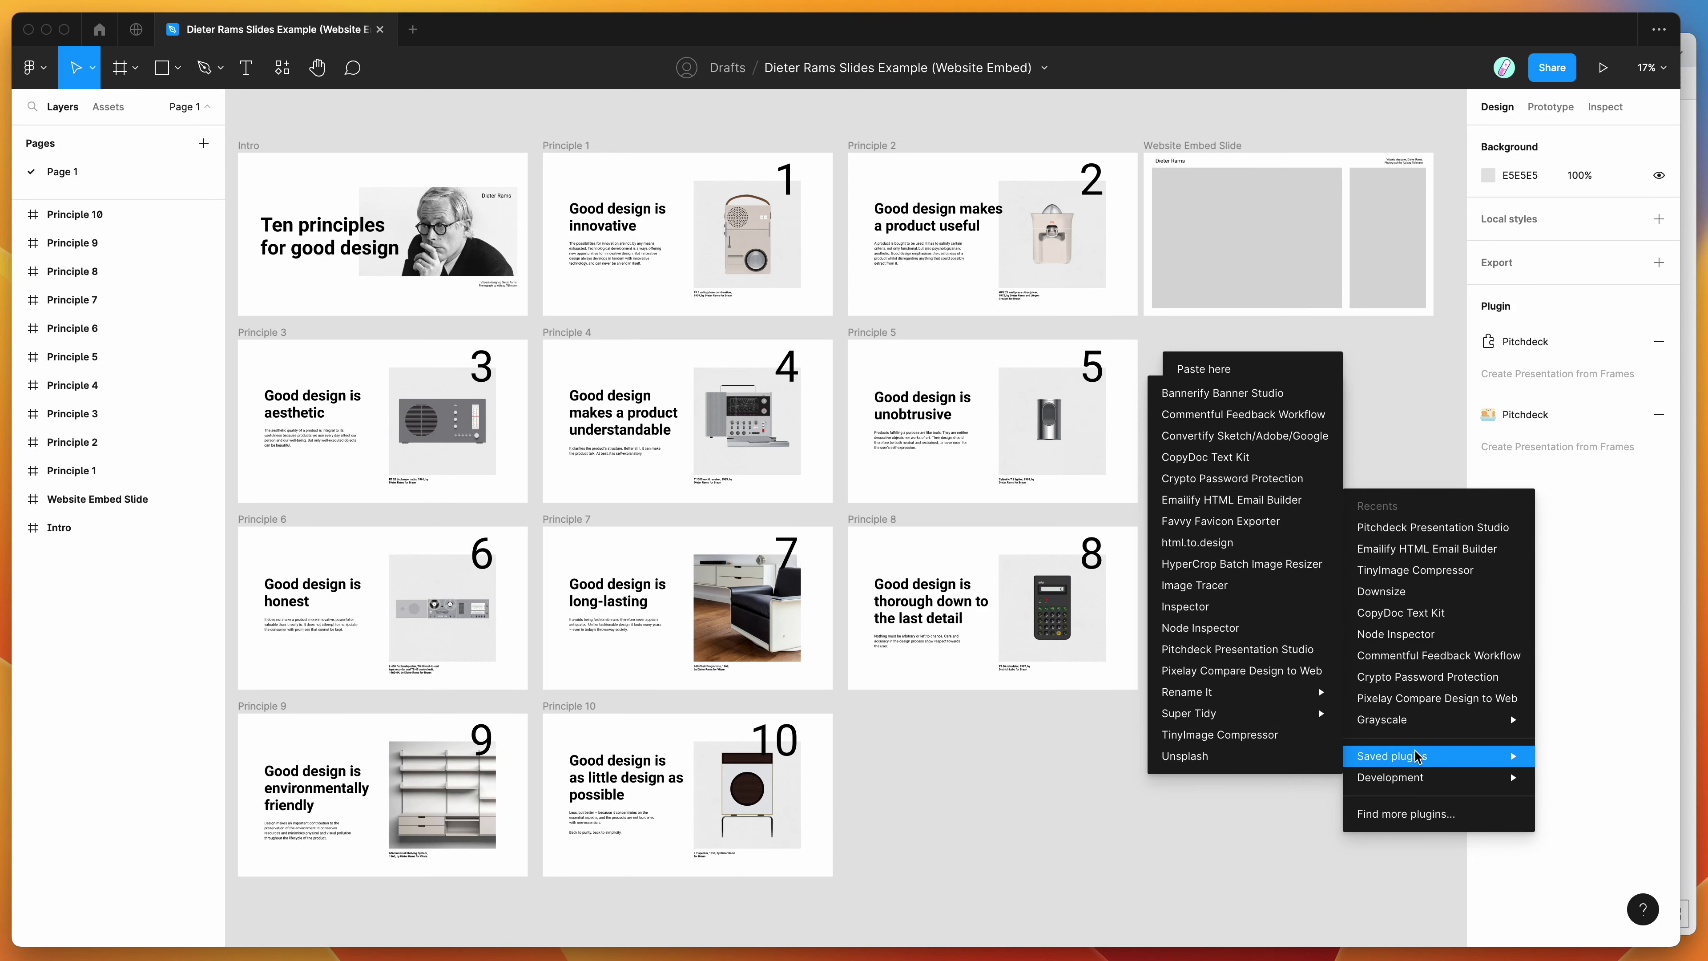
pyautogui.click(1241, 651)
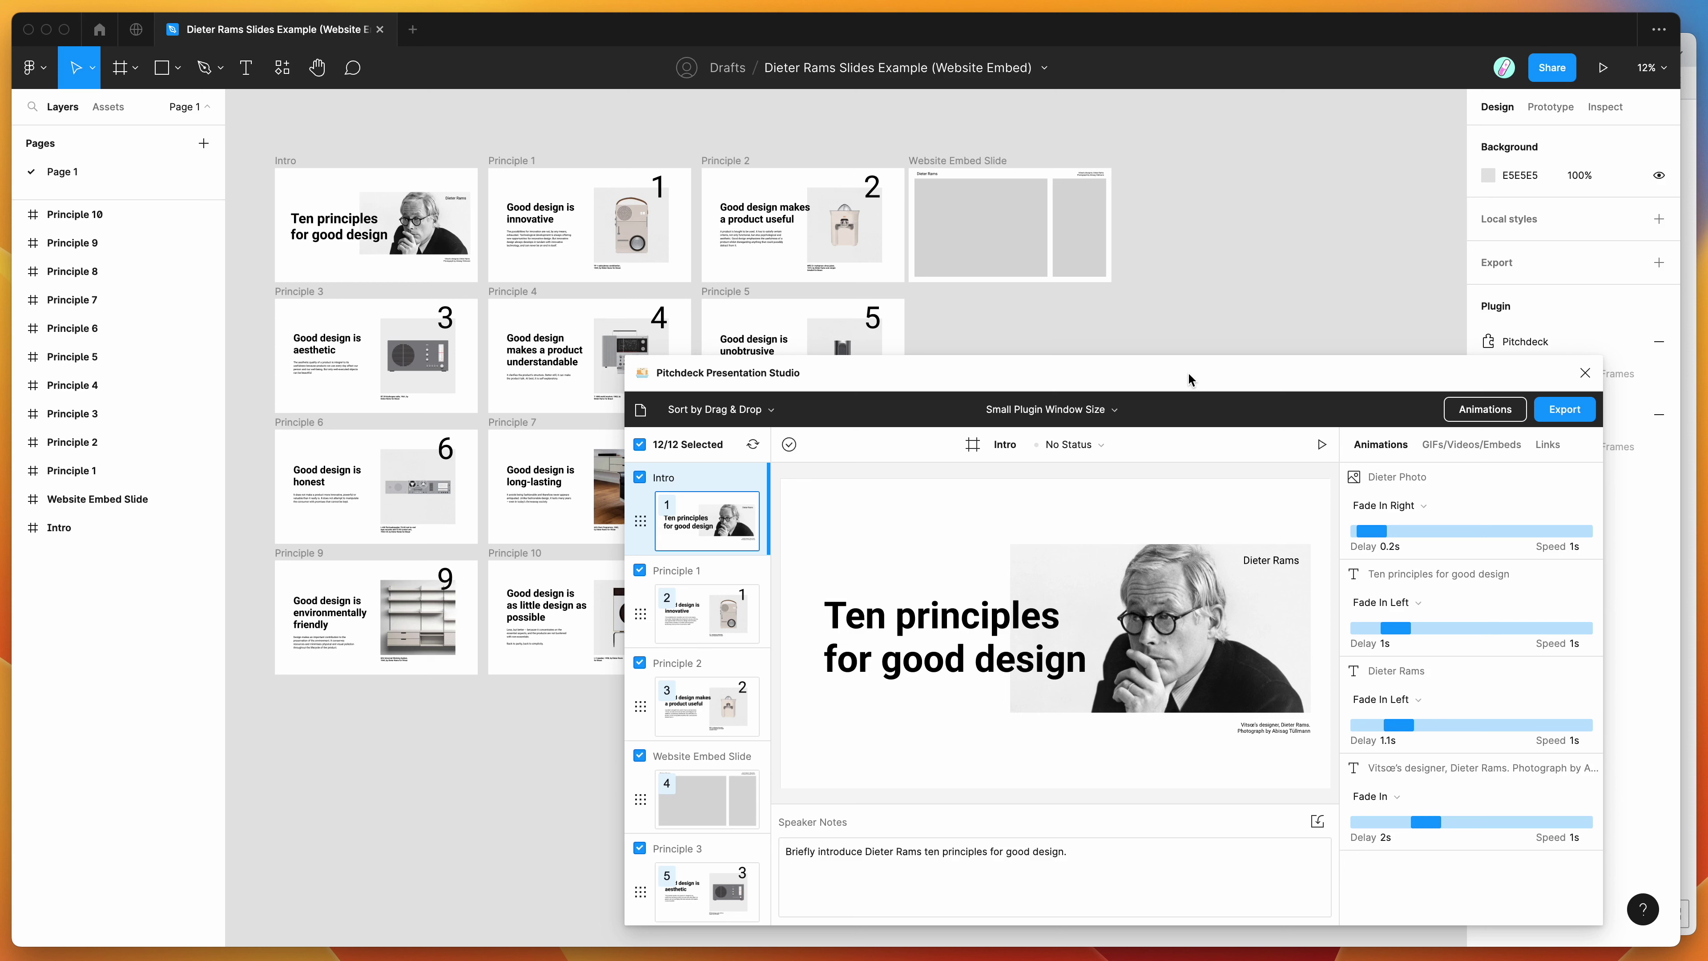
# Step: Select the Intro and Principle 1 frames, then expand the layers of Principles 1–3
pyautogui.click(287, 160)
pyautogui.click(513, 161)
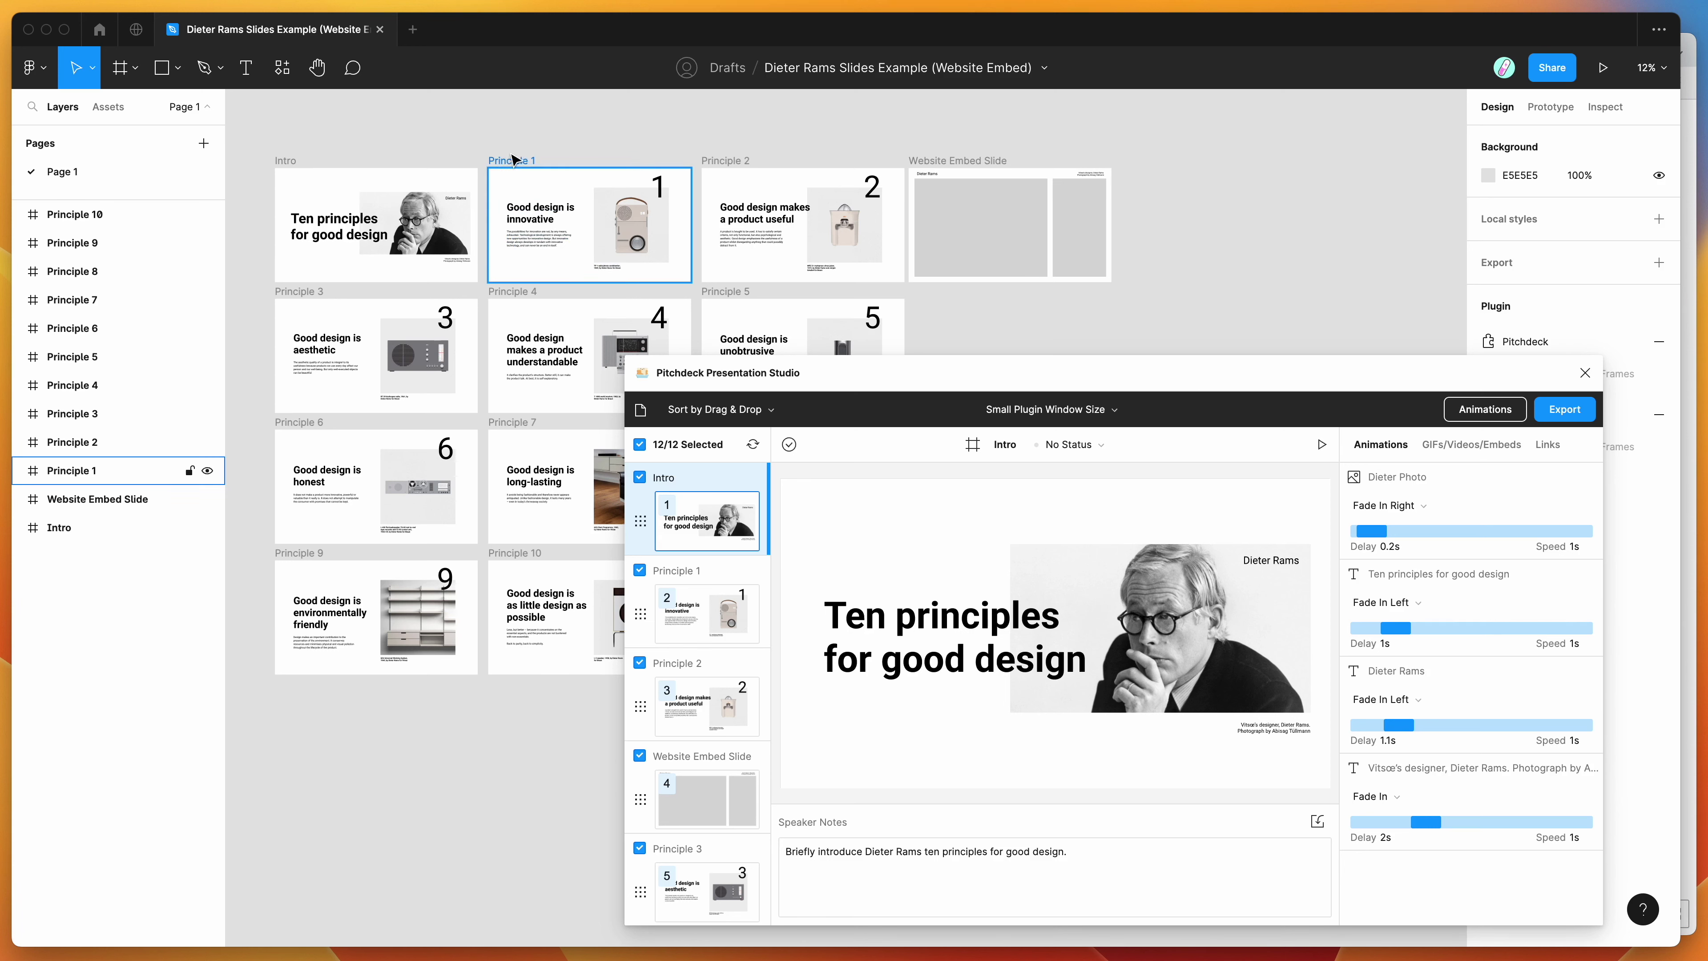
pyautogui.press('Escape')
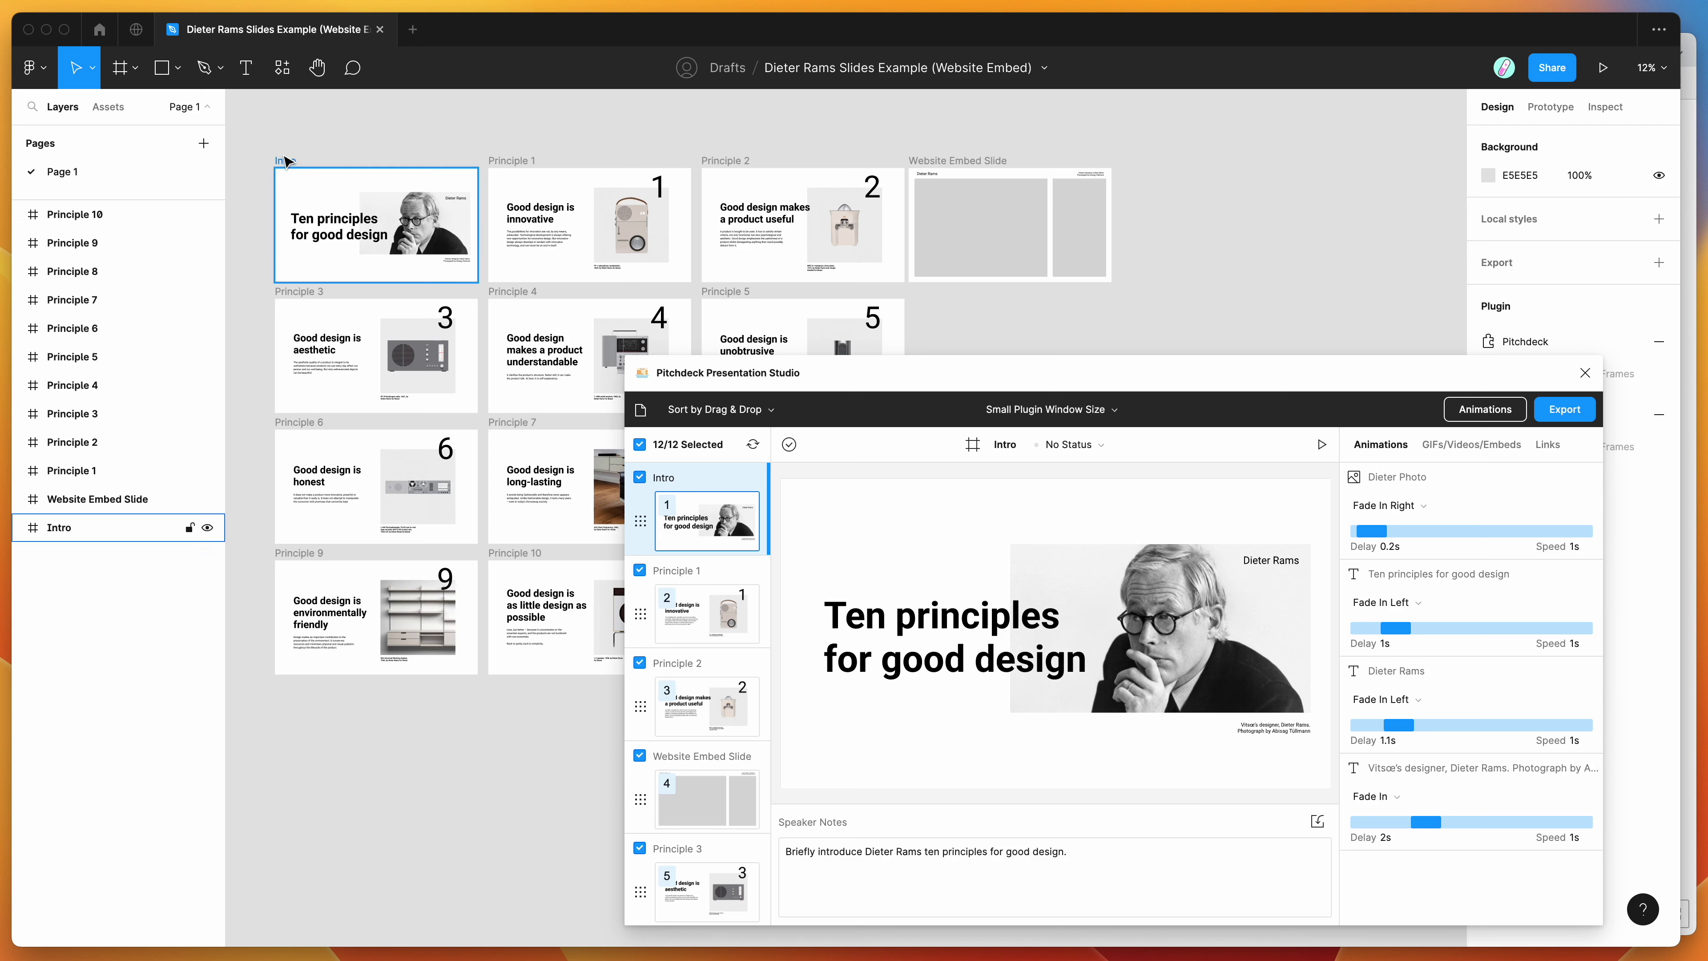
pyautogui.click(19, 470)
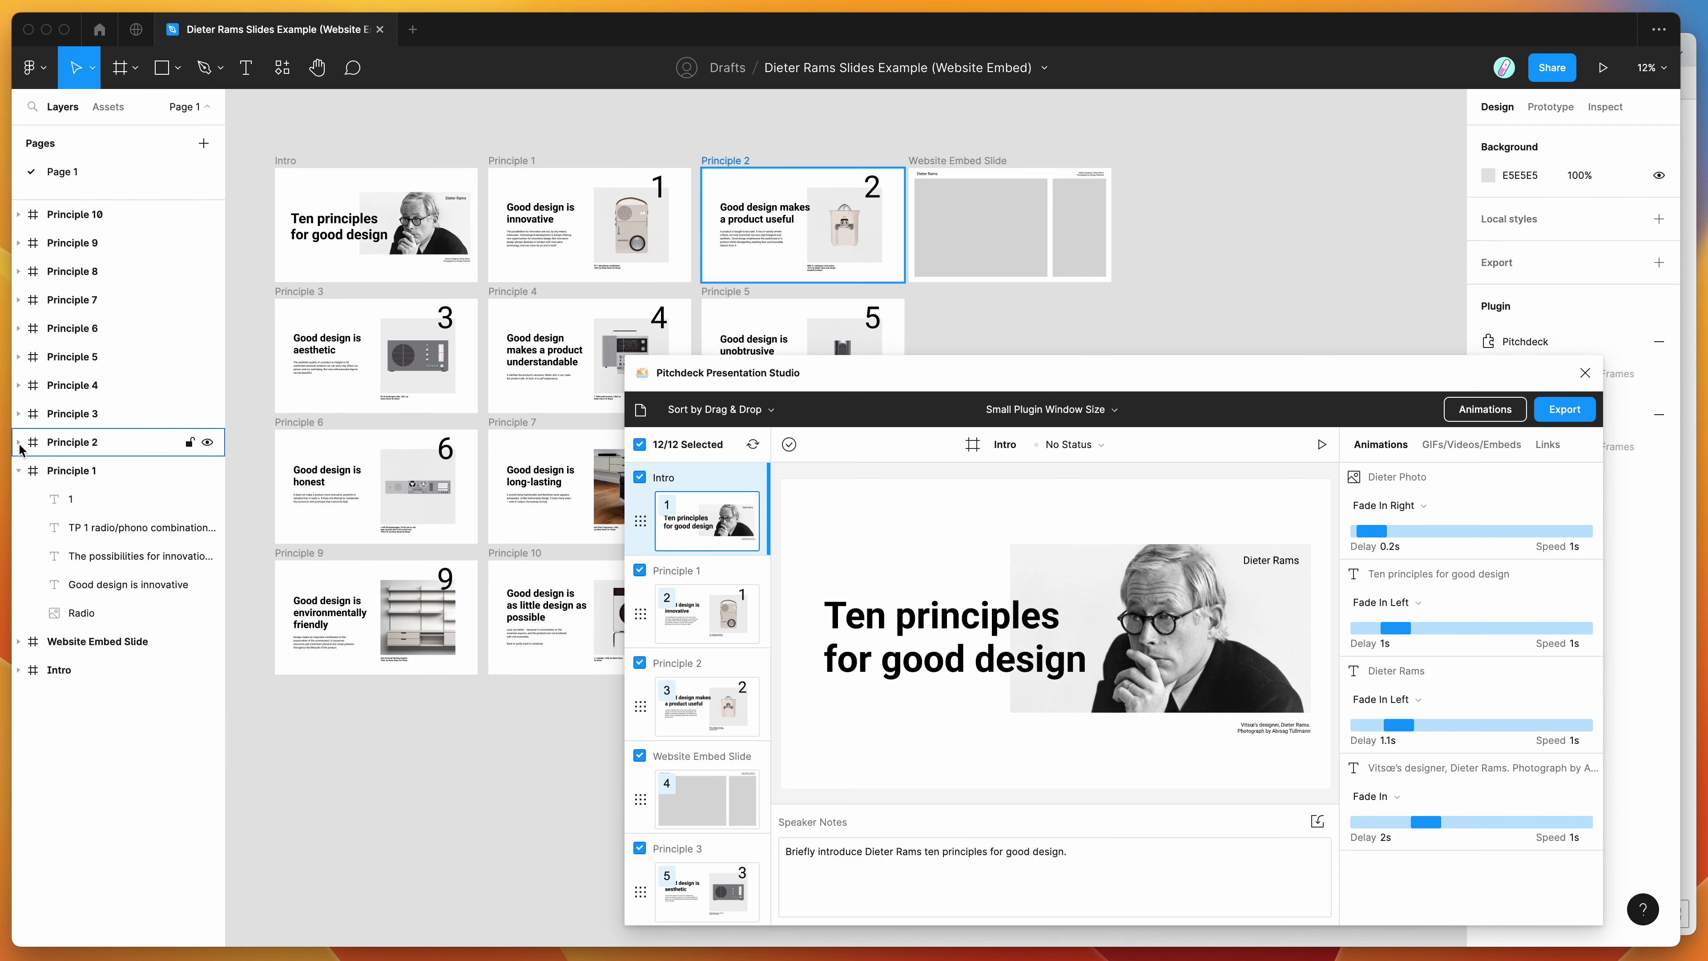
pyautogui.click(19, 442)
pyautogui.click(19, 413)
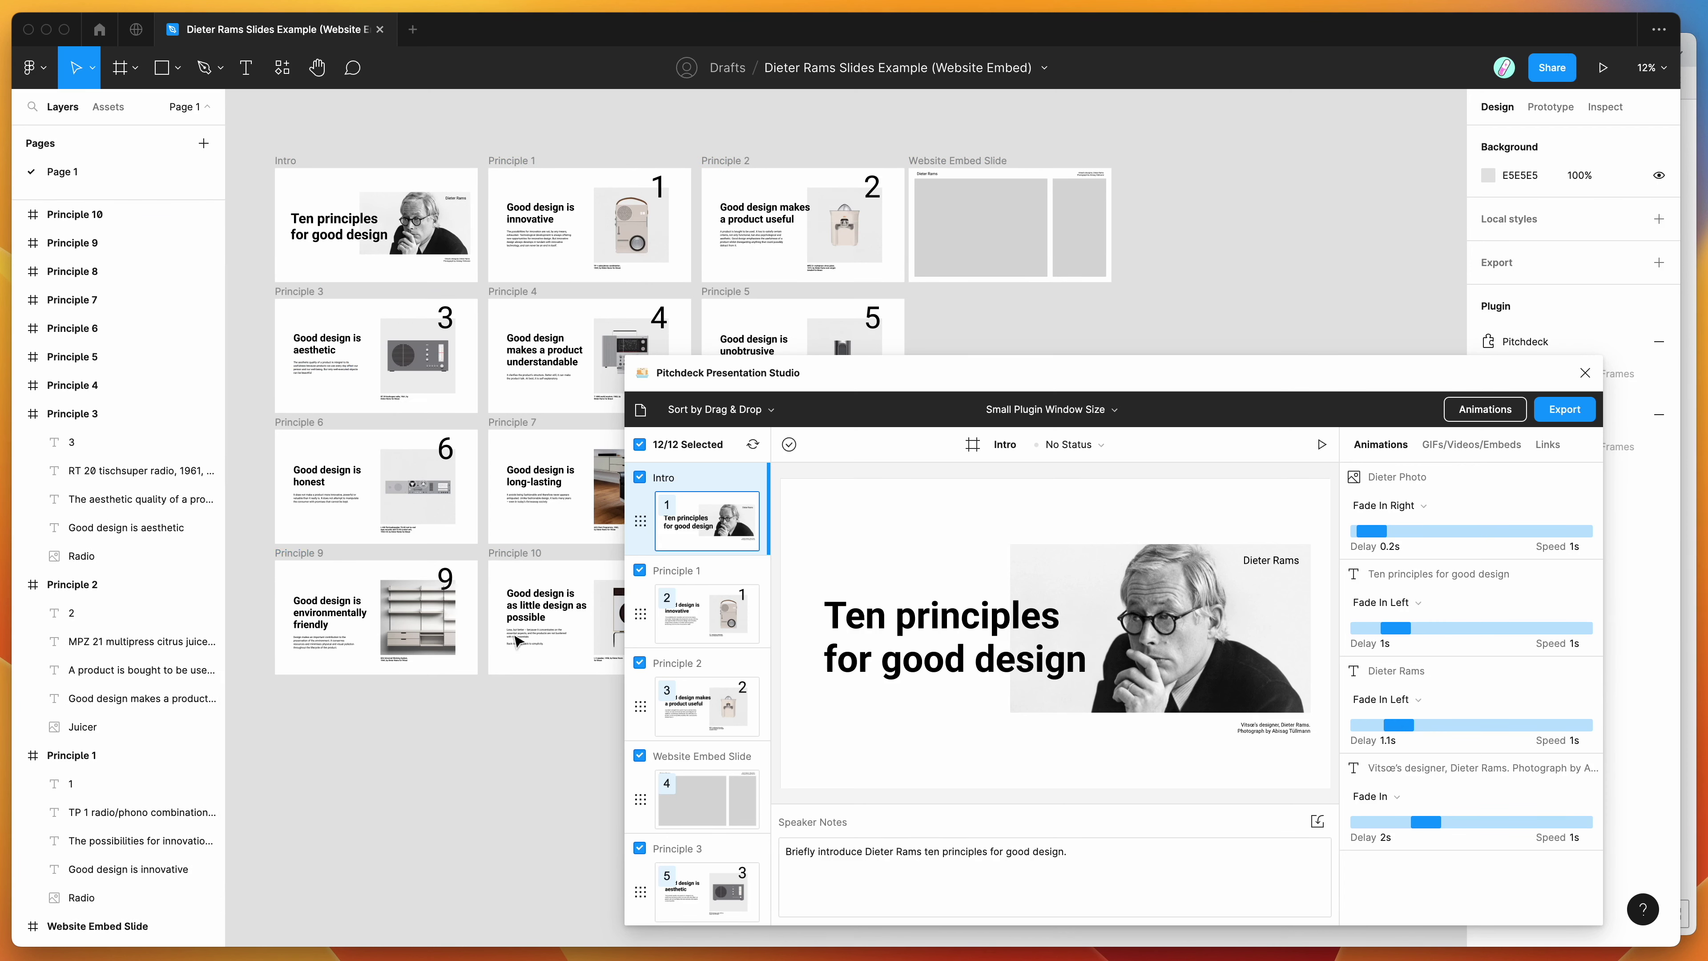
# Step: Preview Principle 2's animation, embed and link settings, then preview the Website Embed Slide
pyautogui.click(699, 704)
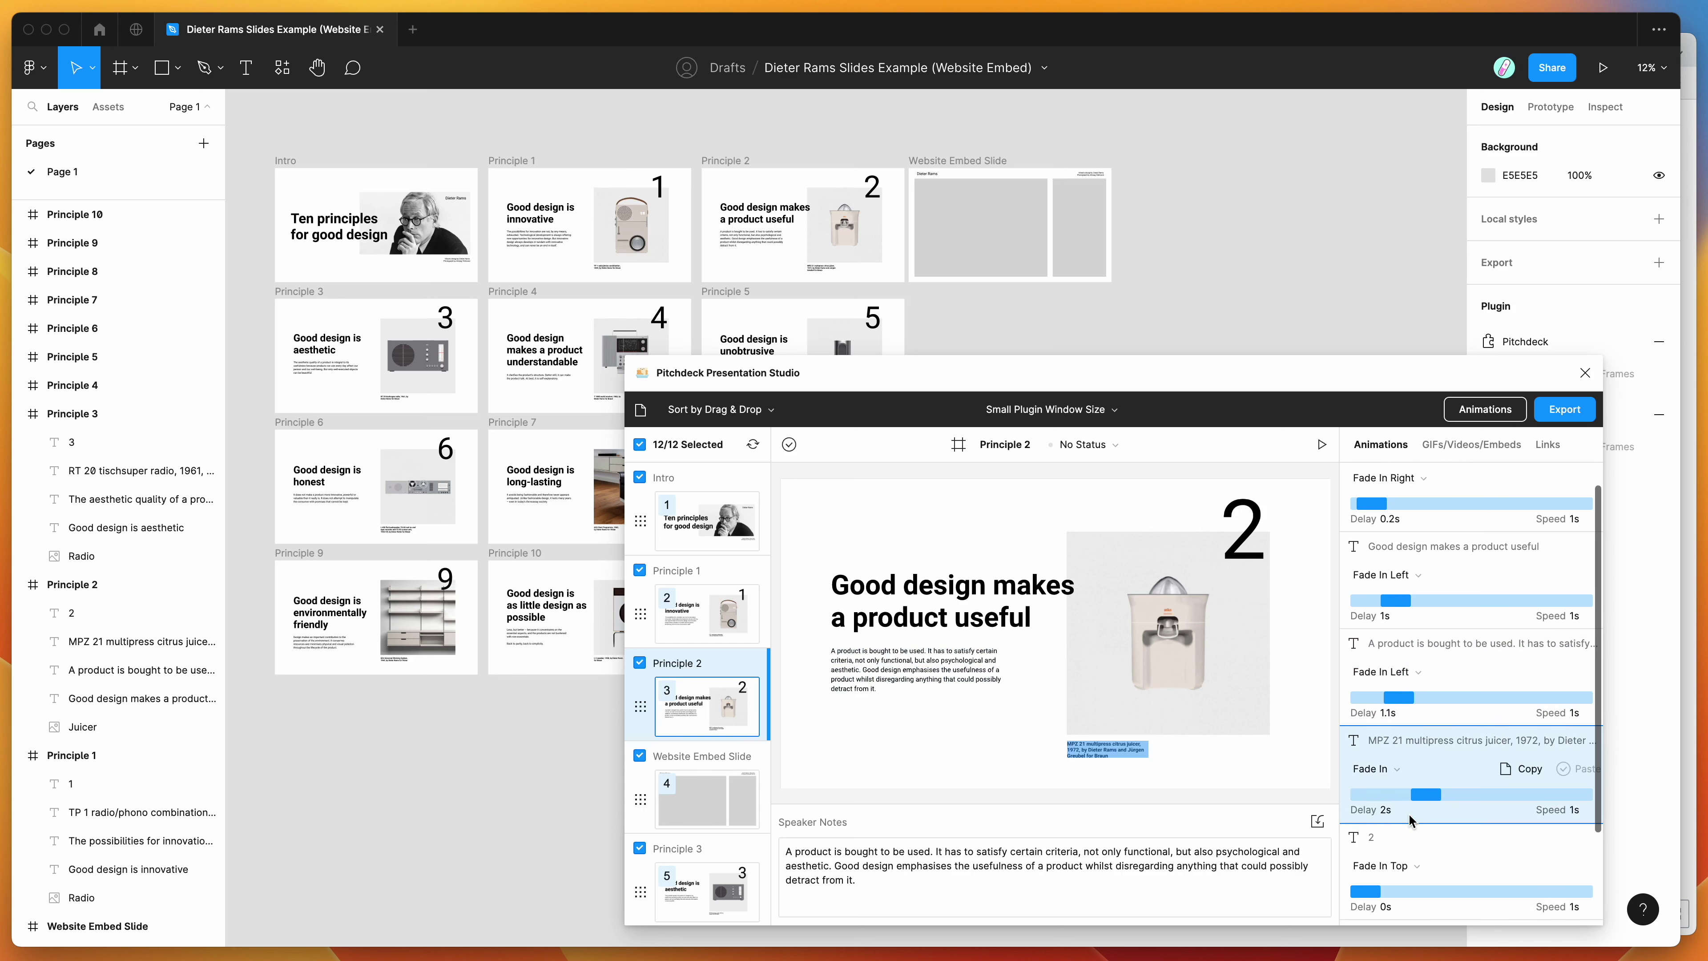
pyautogui.click(1466, 444)
pyautogui.click(1546, 445)
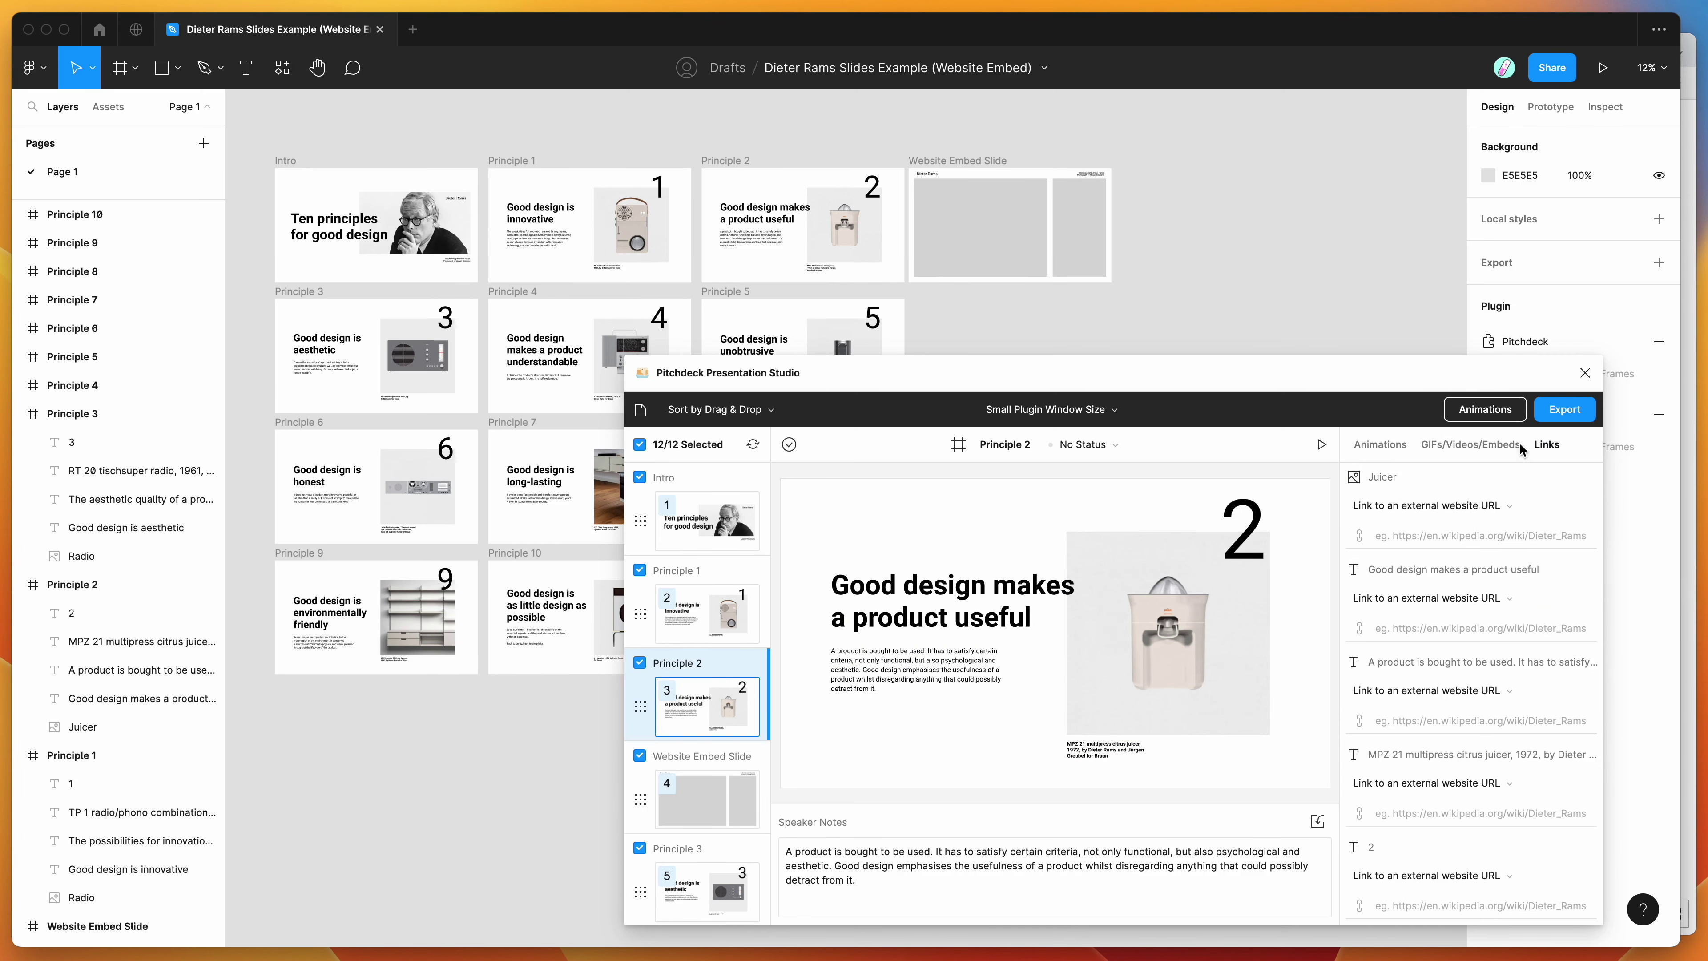
pyautogui.click(1372, 447)
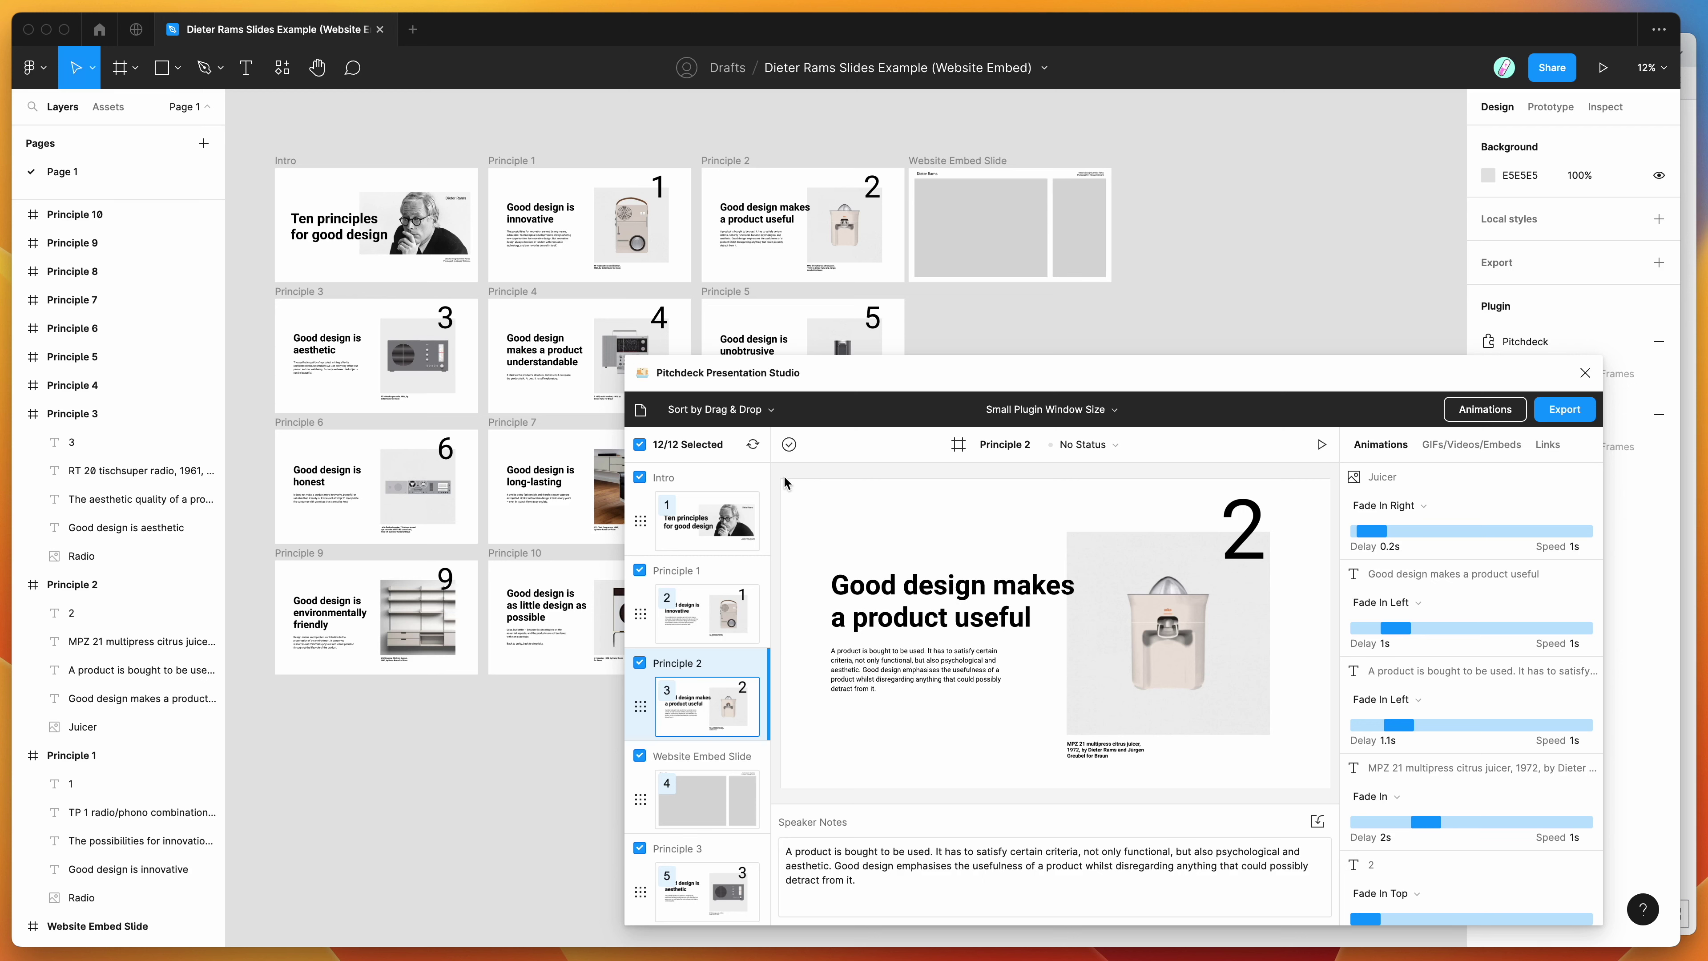
pyautogui.scroll(-2, 711, 663)
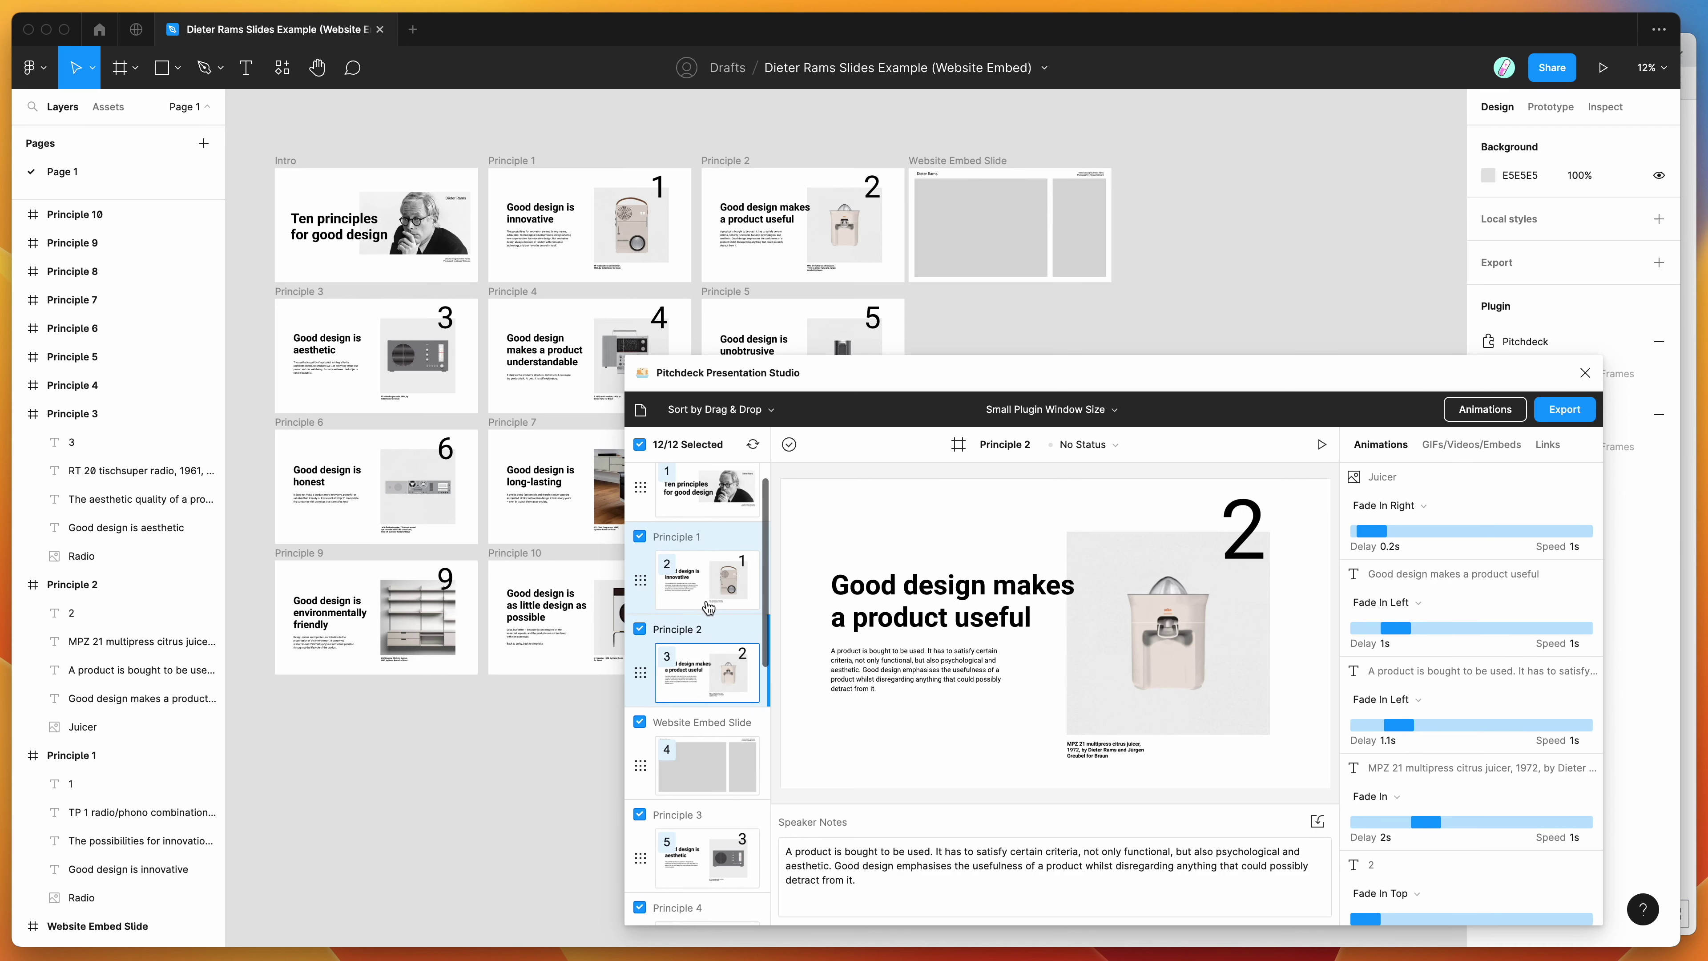
pyautogui.click(703, 764)
# Step: Select the Large and Small placeholder rectangles on the Website Embed Slide
pyautogui.click(991, 253)
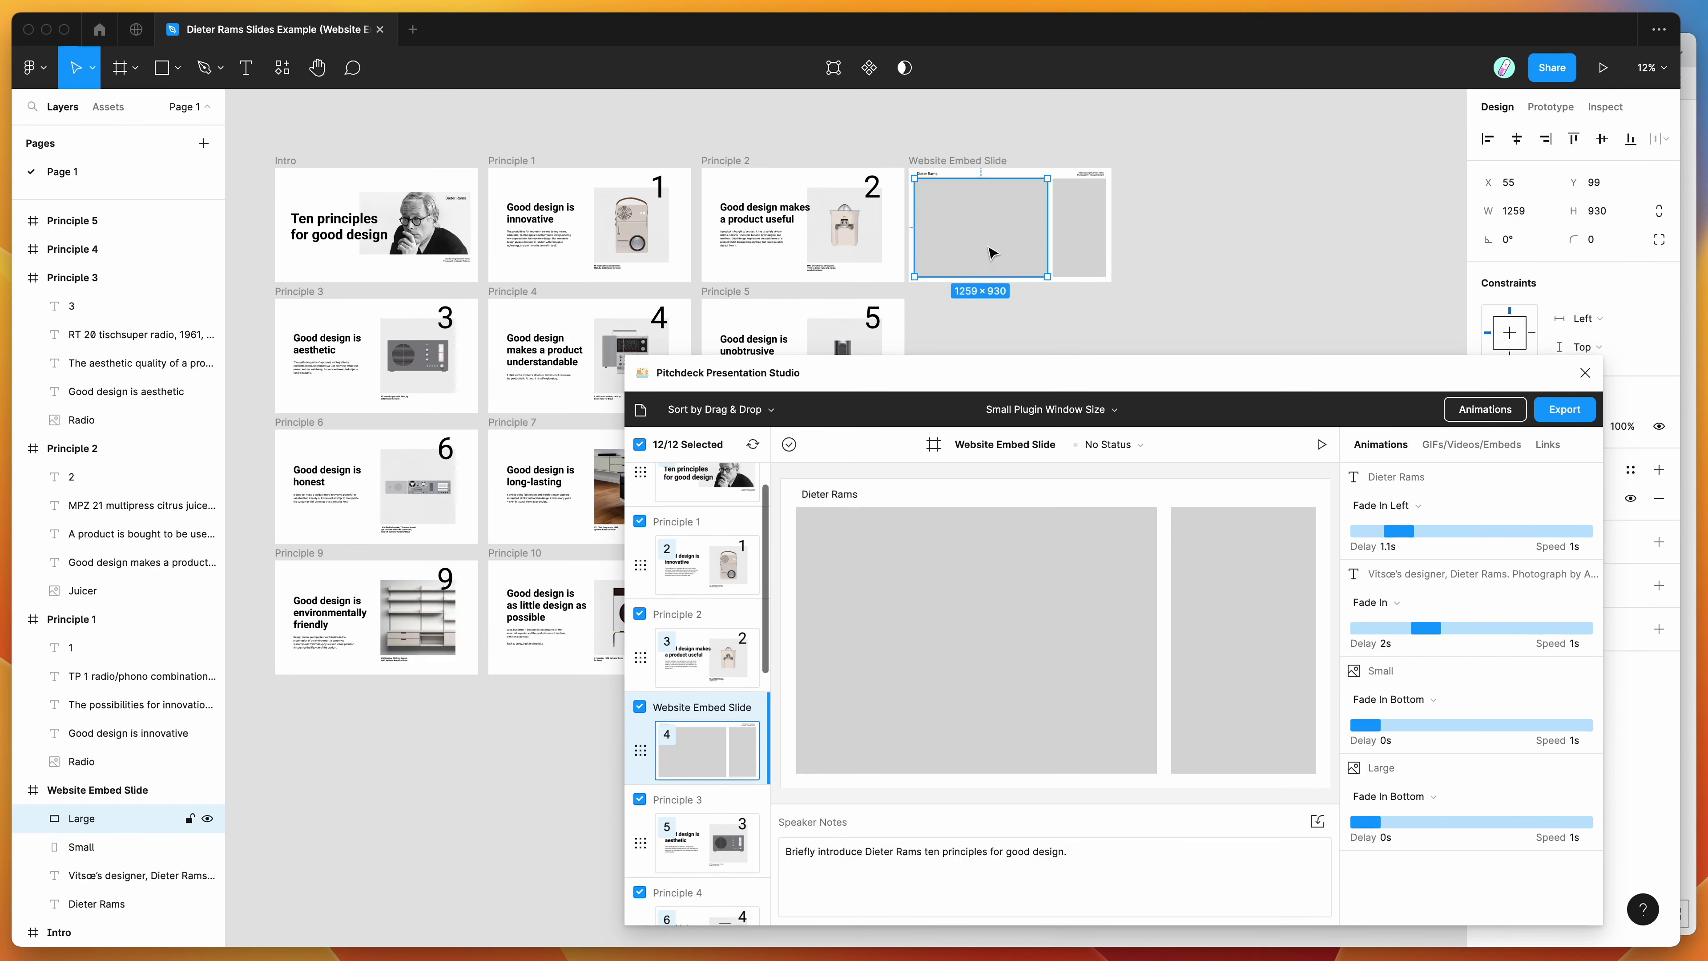
pyautogui.click(1074, 251)
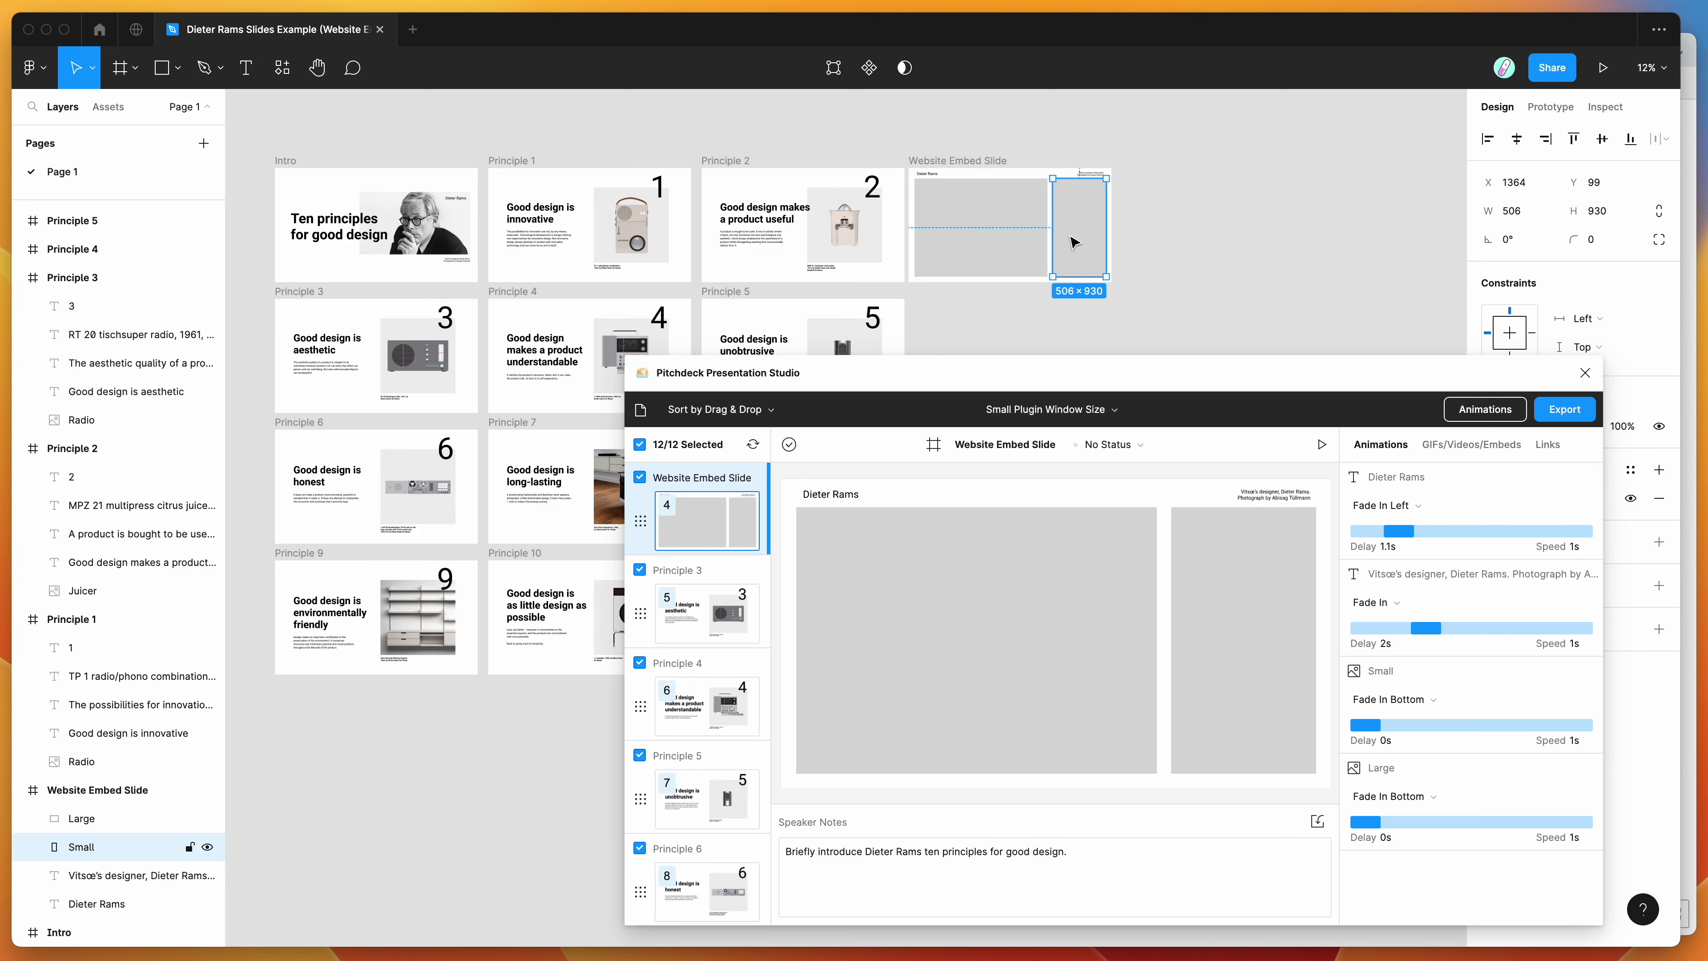
pyautogui.click(987, 236)
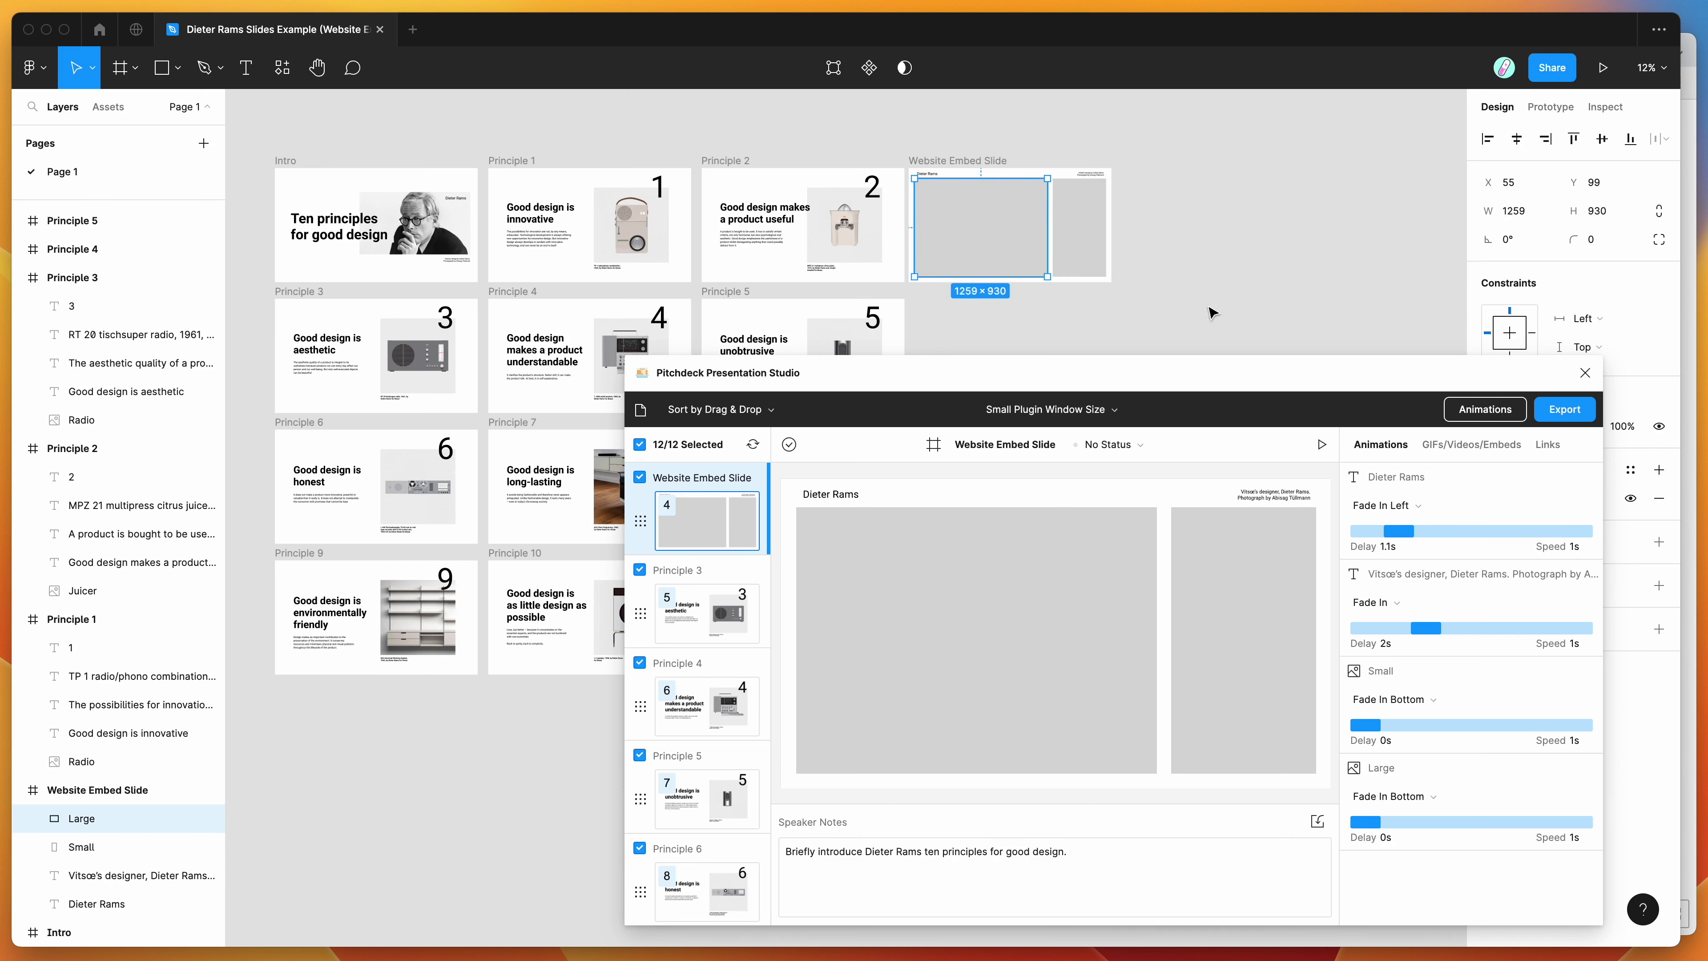
pyautogui.scroll(3, 1204, 296)
pyautogui.scroll(2, 1204, 286)
pyautogui.hscroll(2, 1203, 286)
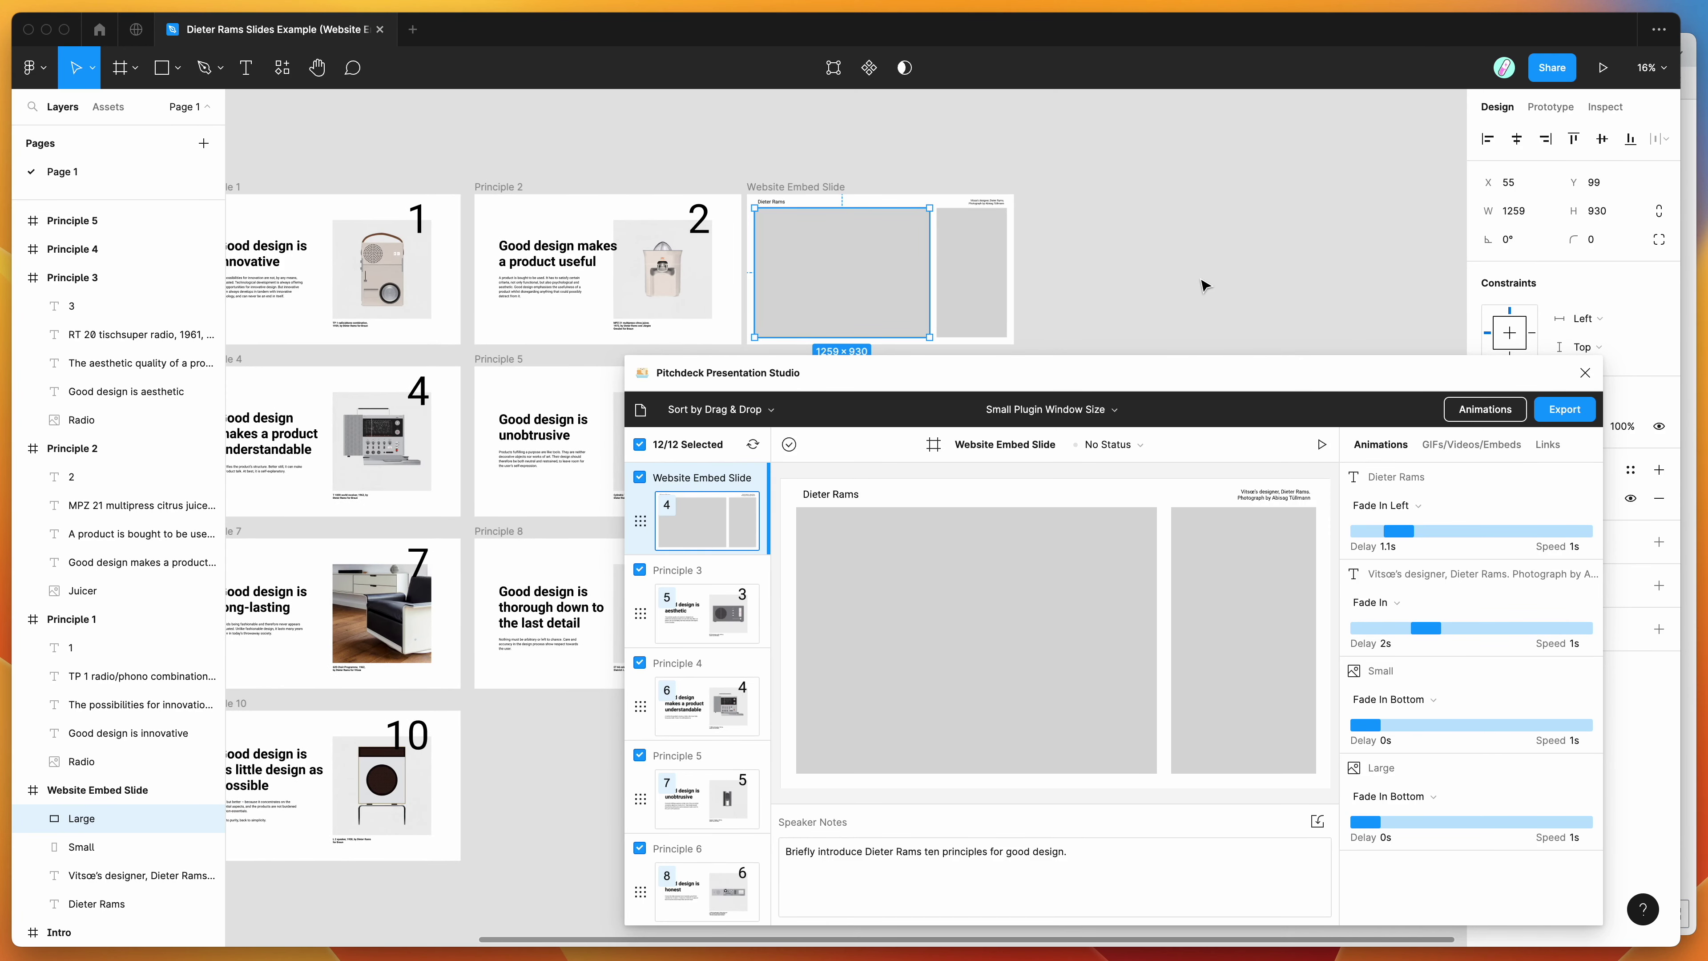
pyautogui.scroll(-2, 1056, 233)
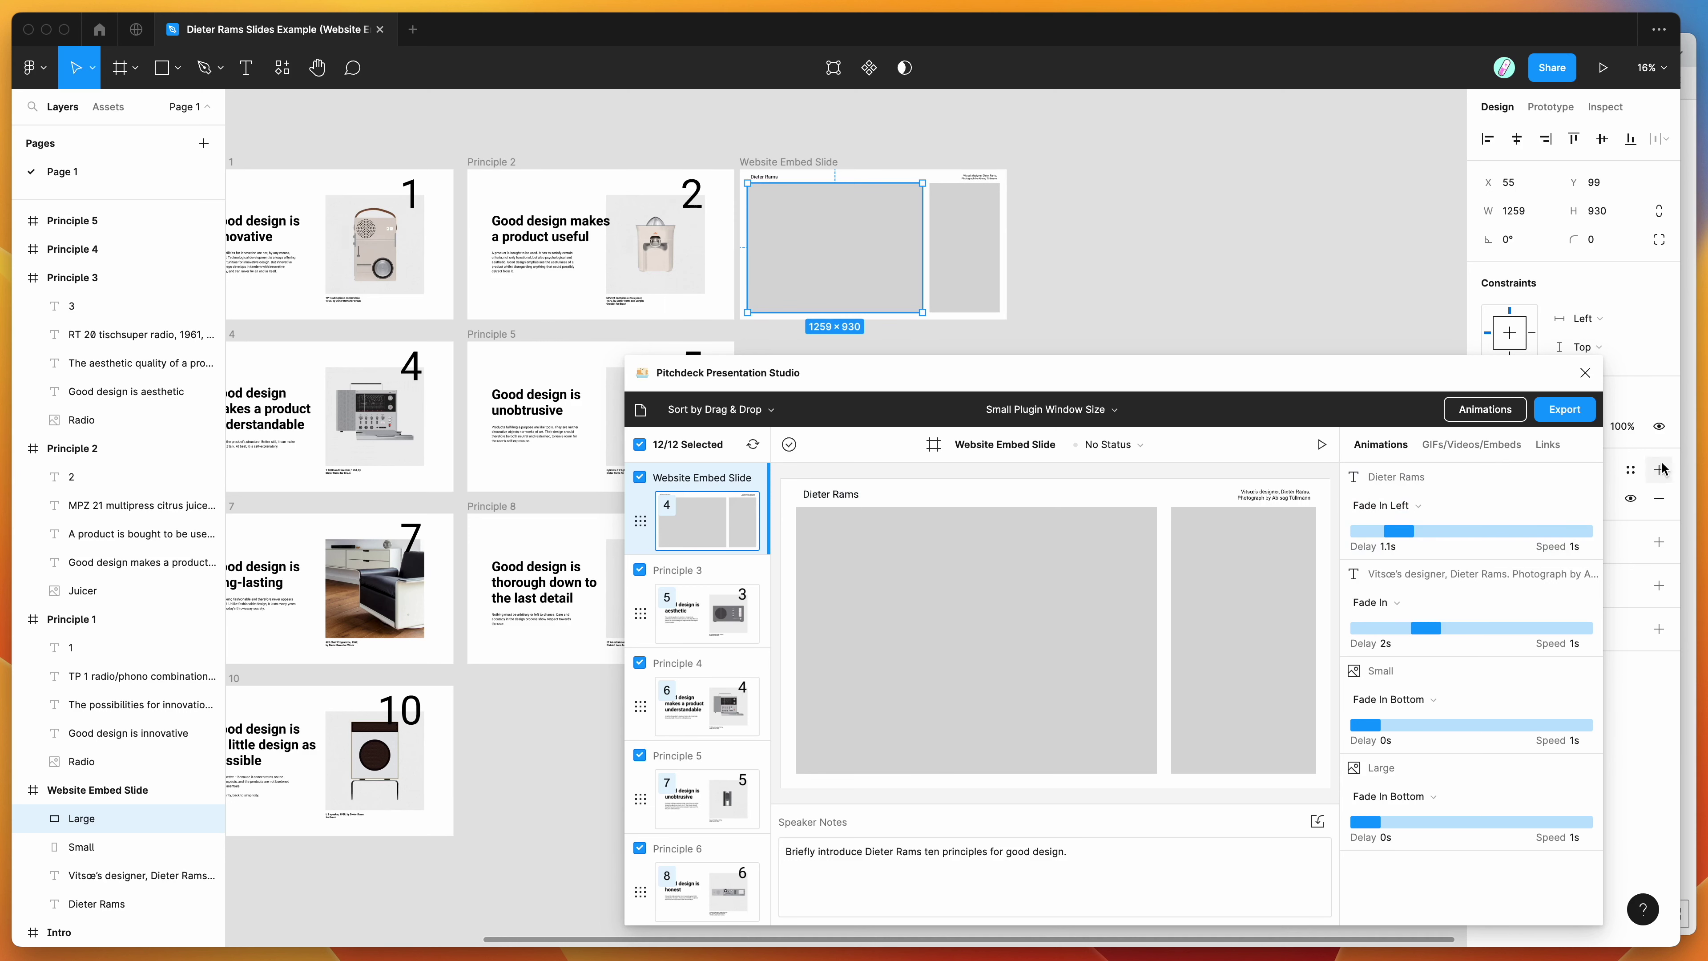
# Step: Show the layers' embed URL fields, then switch to the Dieter Rams Wikipedia page
pyautogui.click(1453, 449)
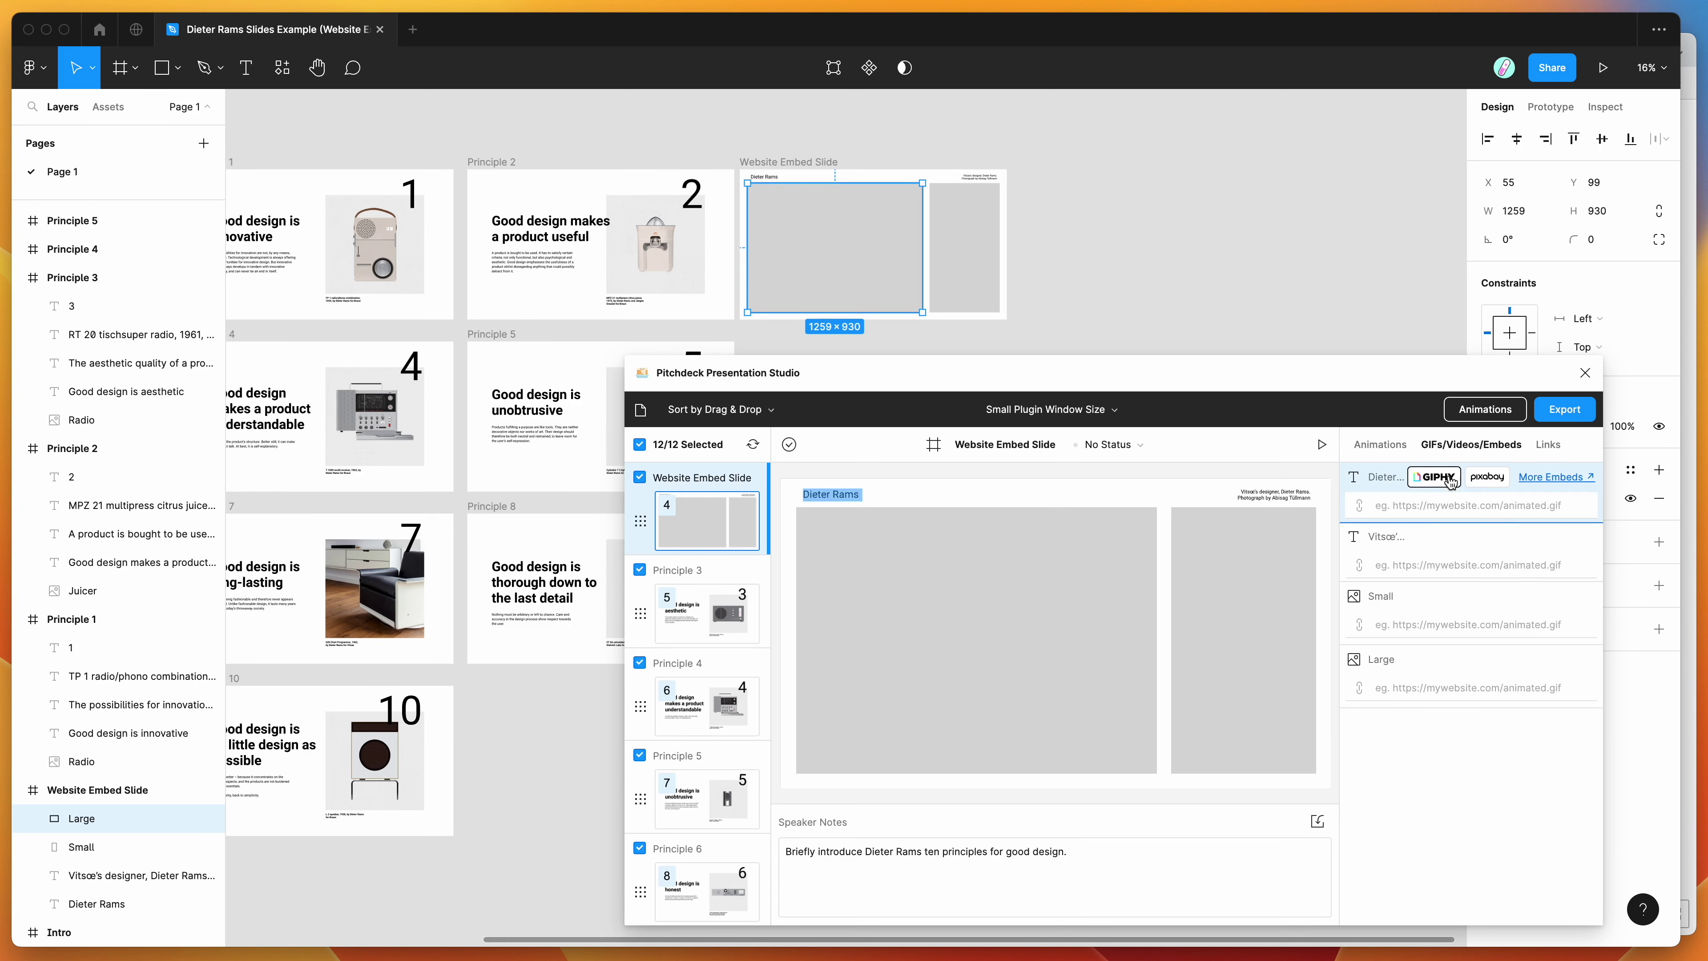
pyautogui.click(1418, 565)
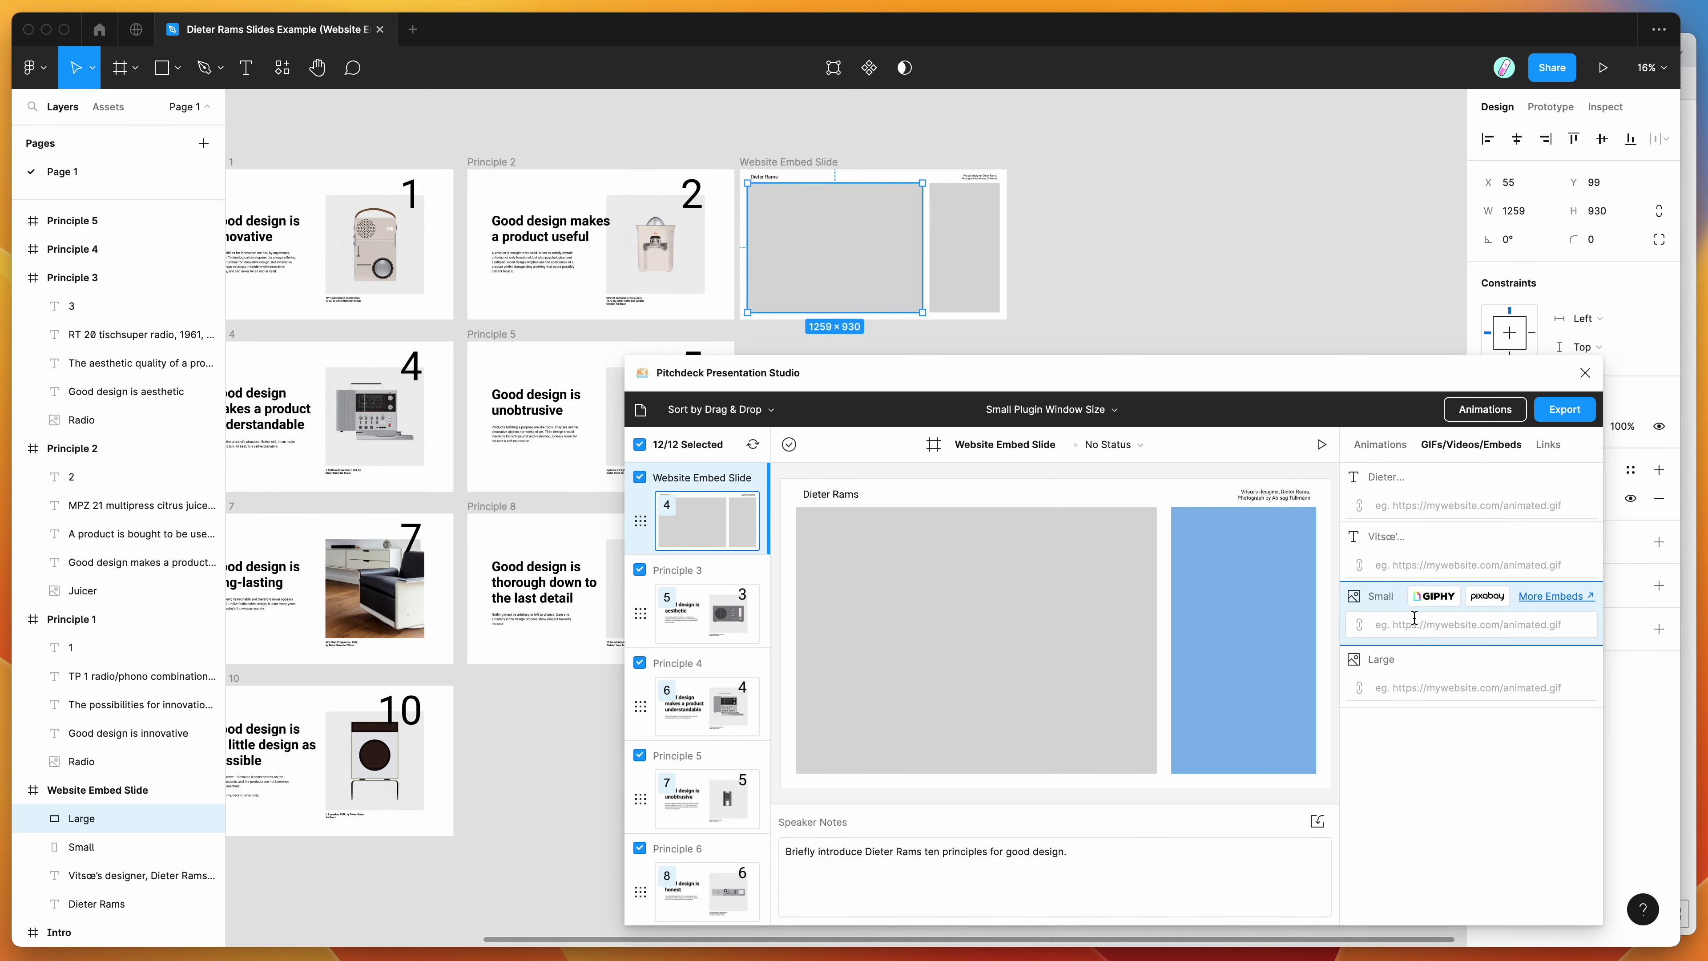
pyautogui.moveTo(1394, 676)
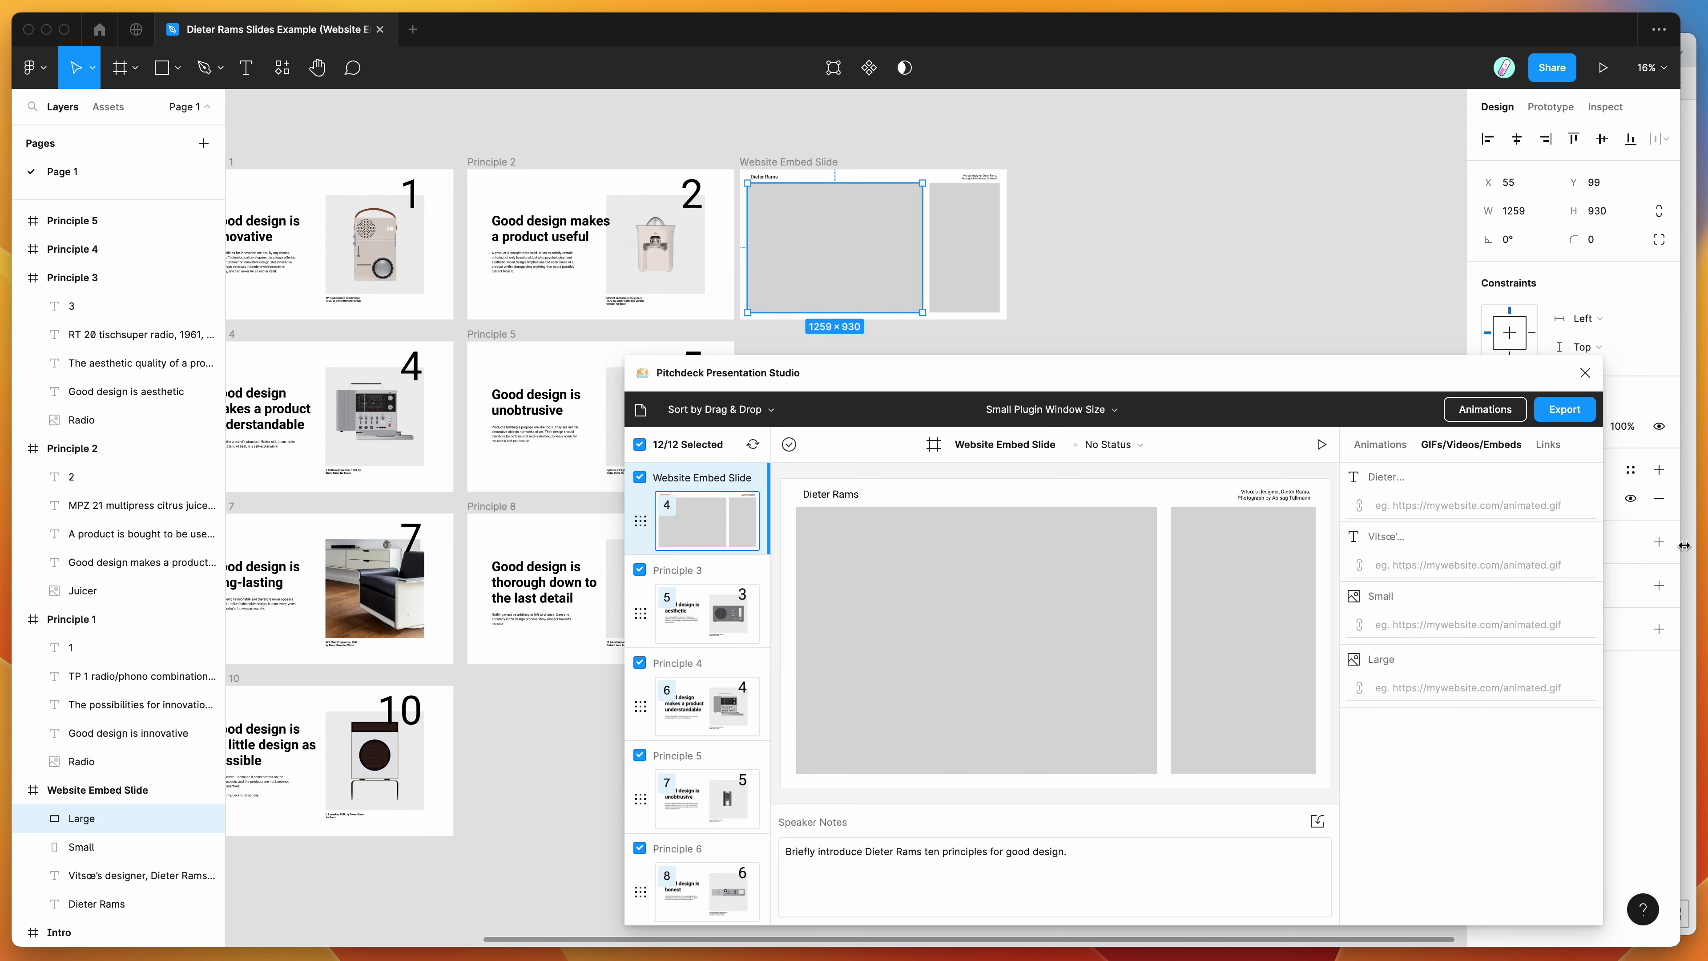
pyautogui.press('super+Tab')
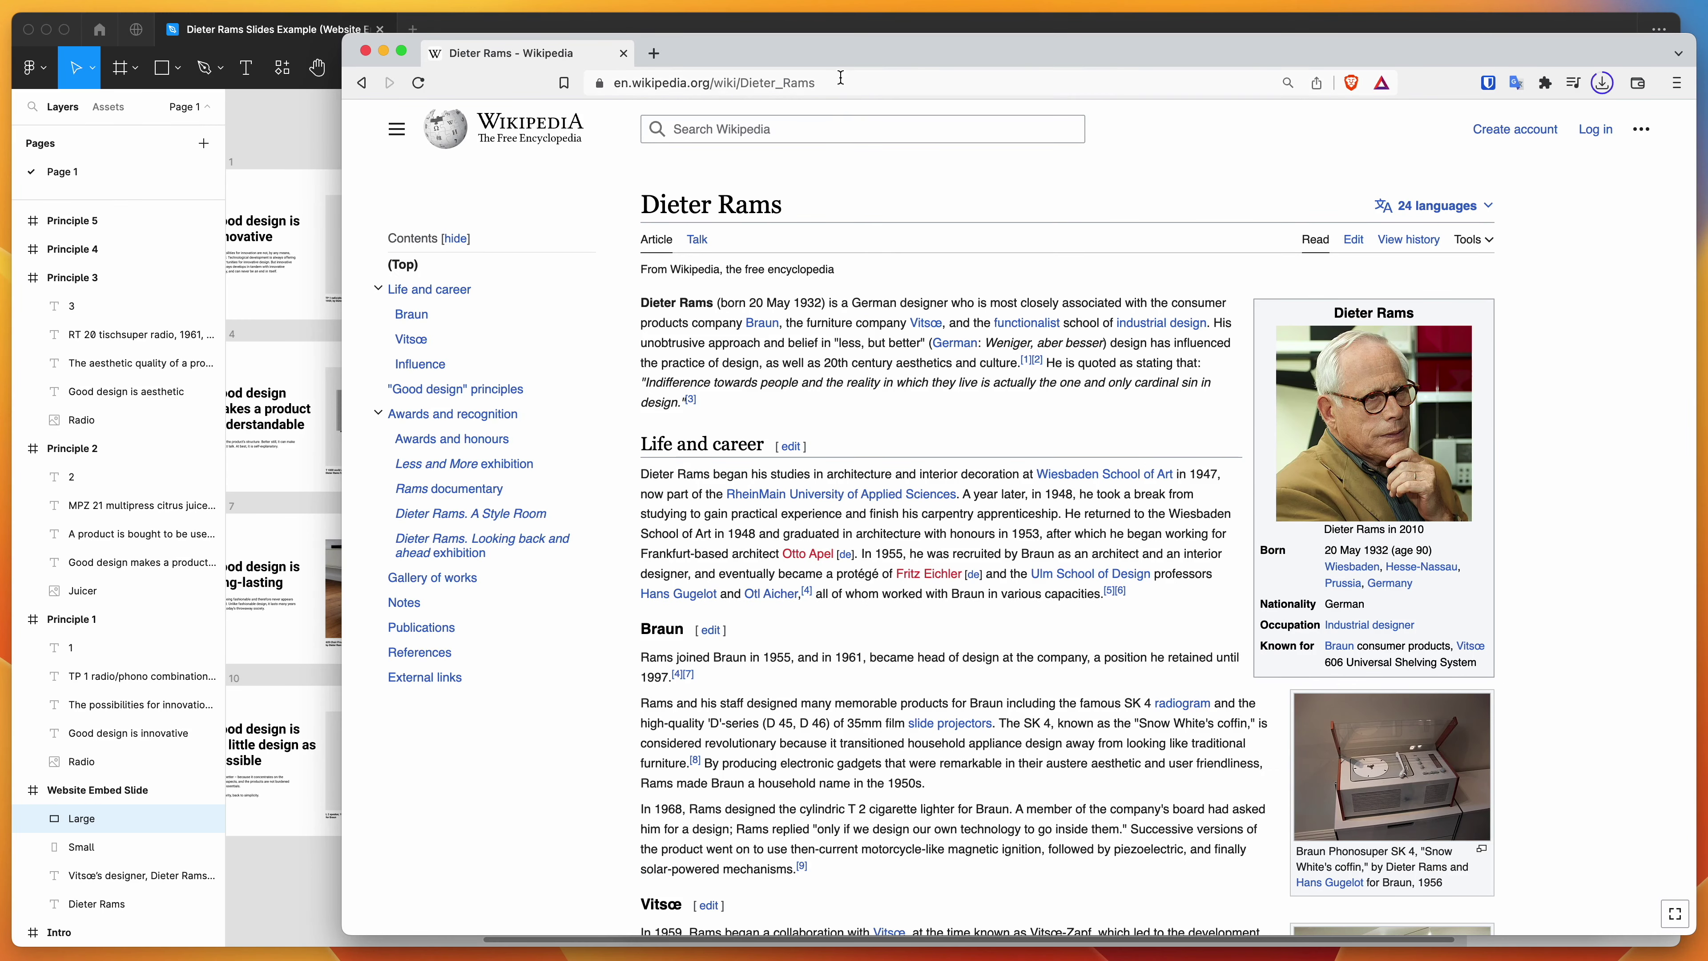
# Step: Copy the Dieter Rams Wikipedia article's URL from the address bar and return to Figma
pyautogui.click(841, 77)
pyautogui.click(863, 79)
pyautogui.tripleClick(887, 80)
pyautogui.press('super+c')
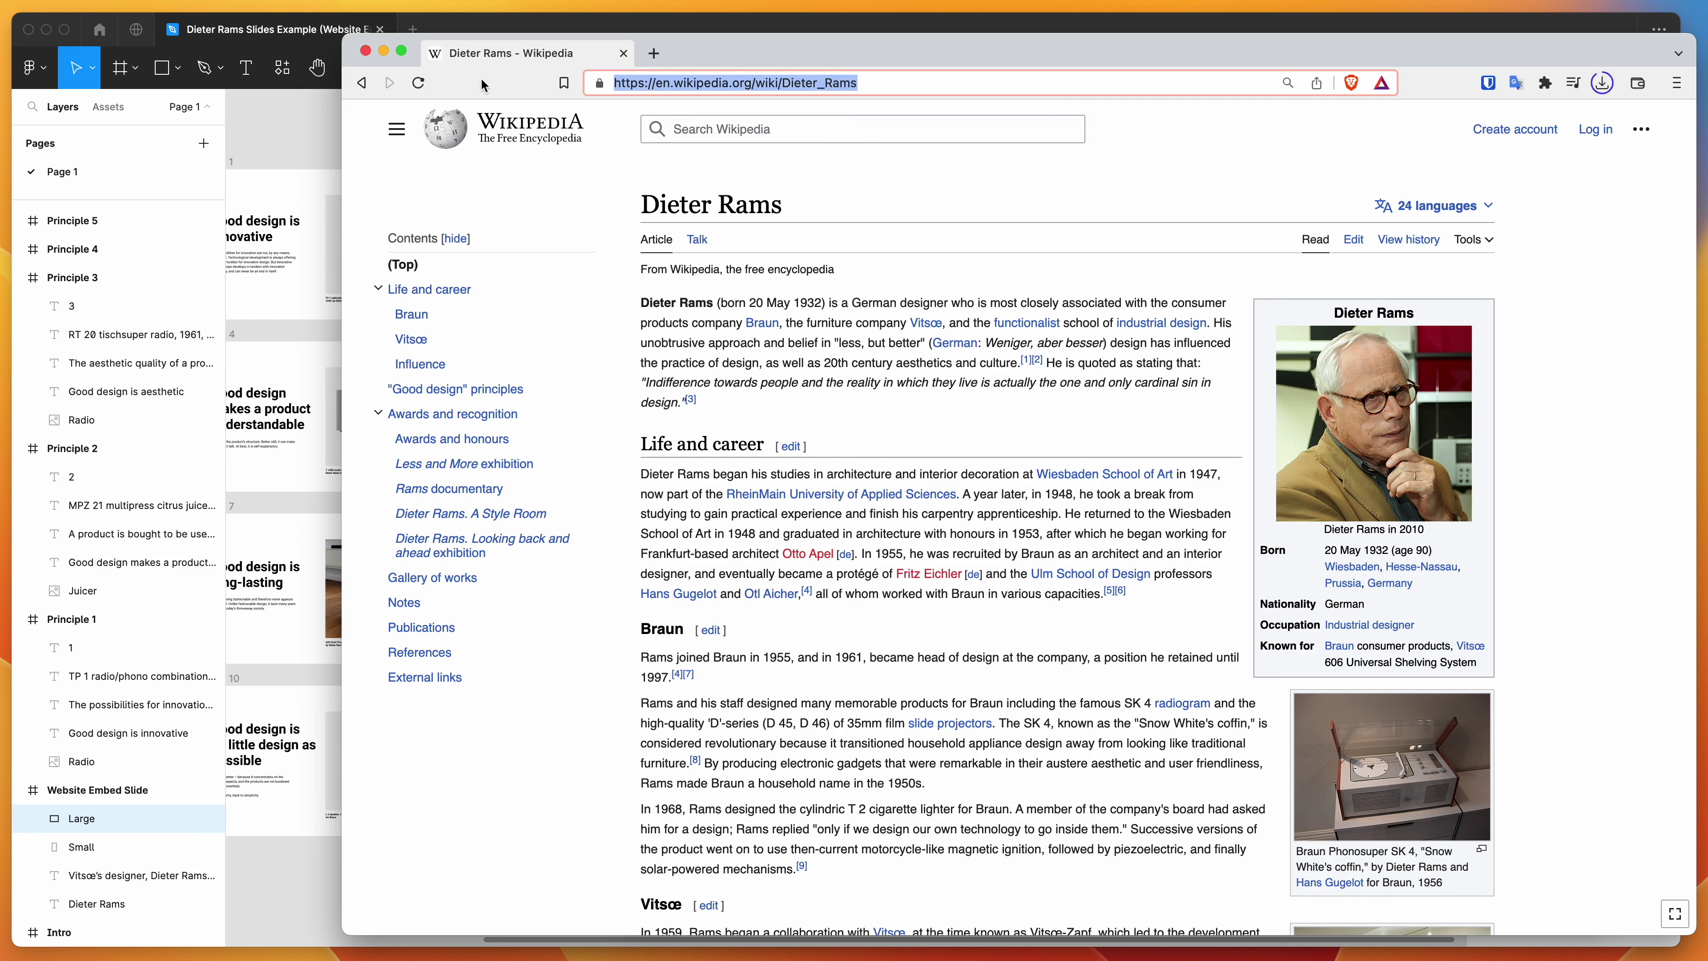
pyautogui.click(301, 127)
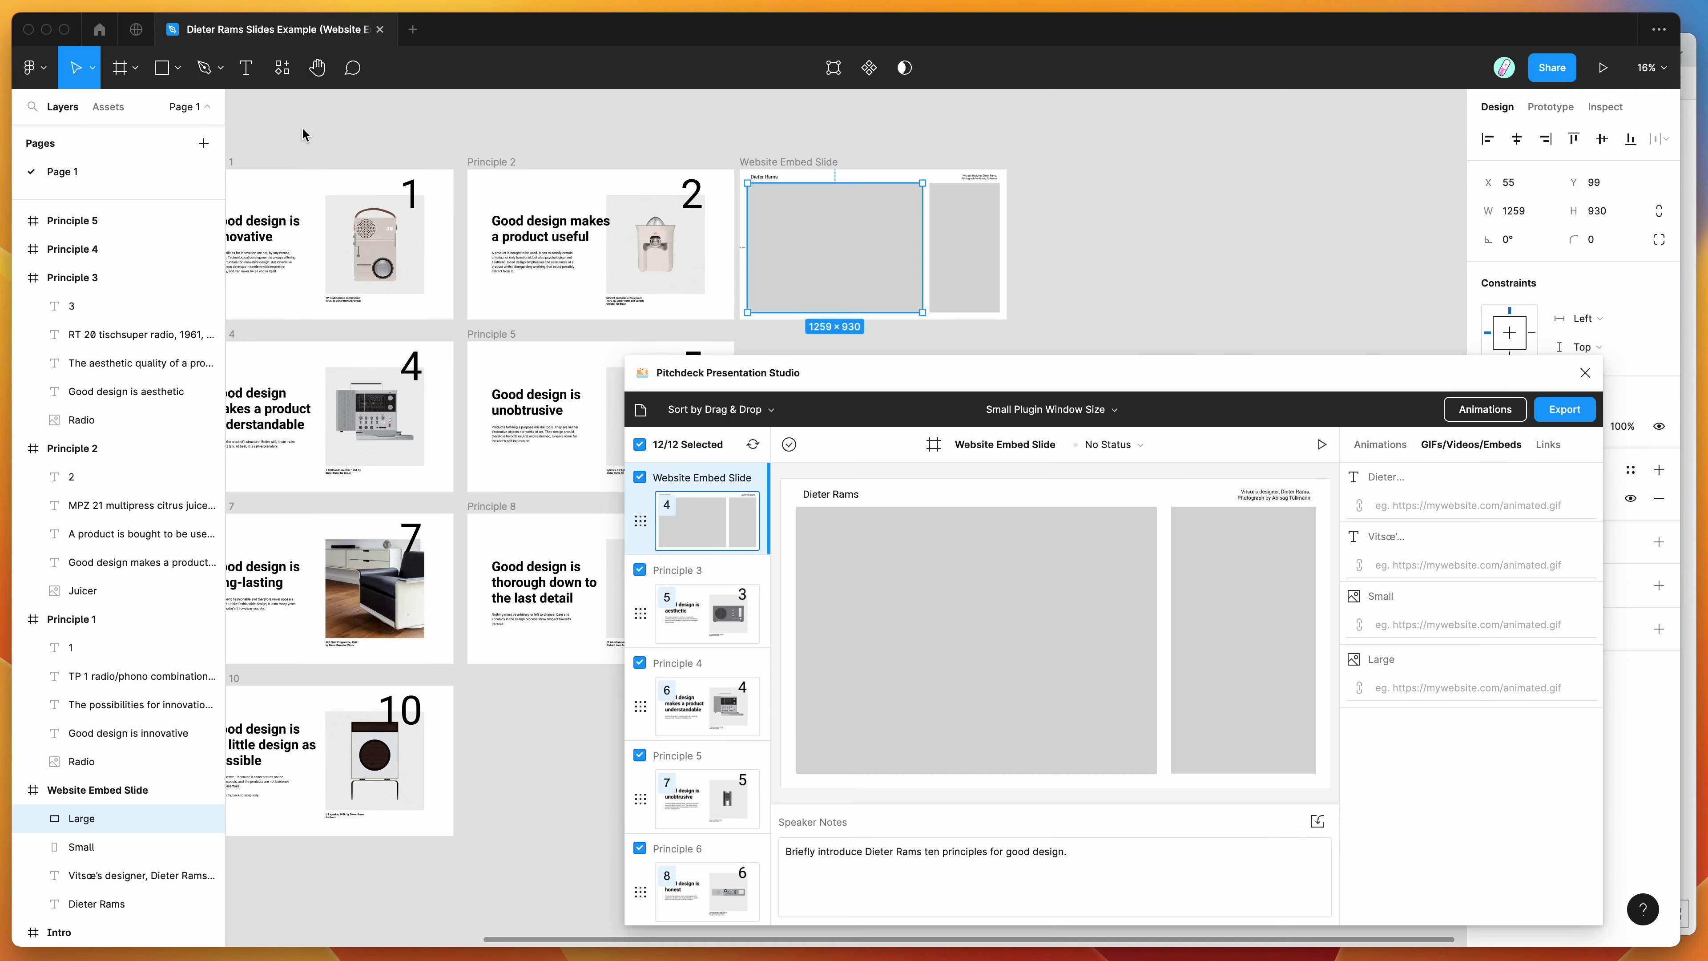
# Step: Paste the Dieter Rams Wikipedia URL into both the Small and Large embed URL fields
pyautogui.click(1396, 622)
pyautogui.press('super+v')
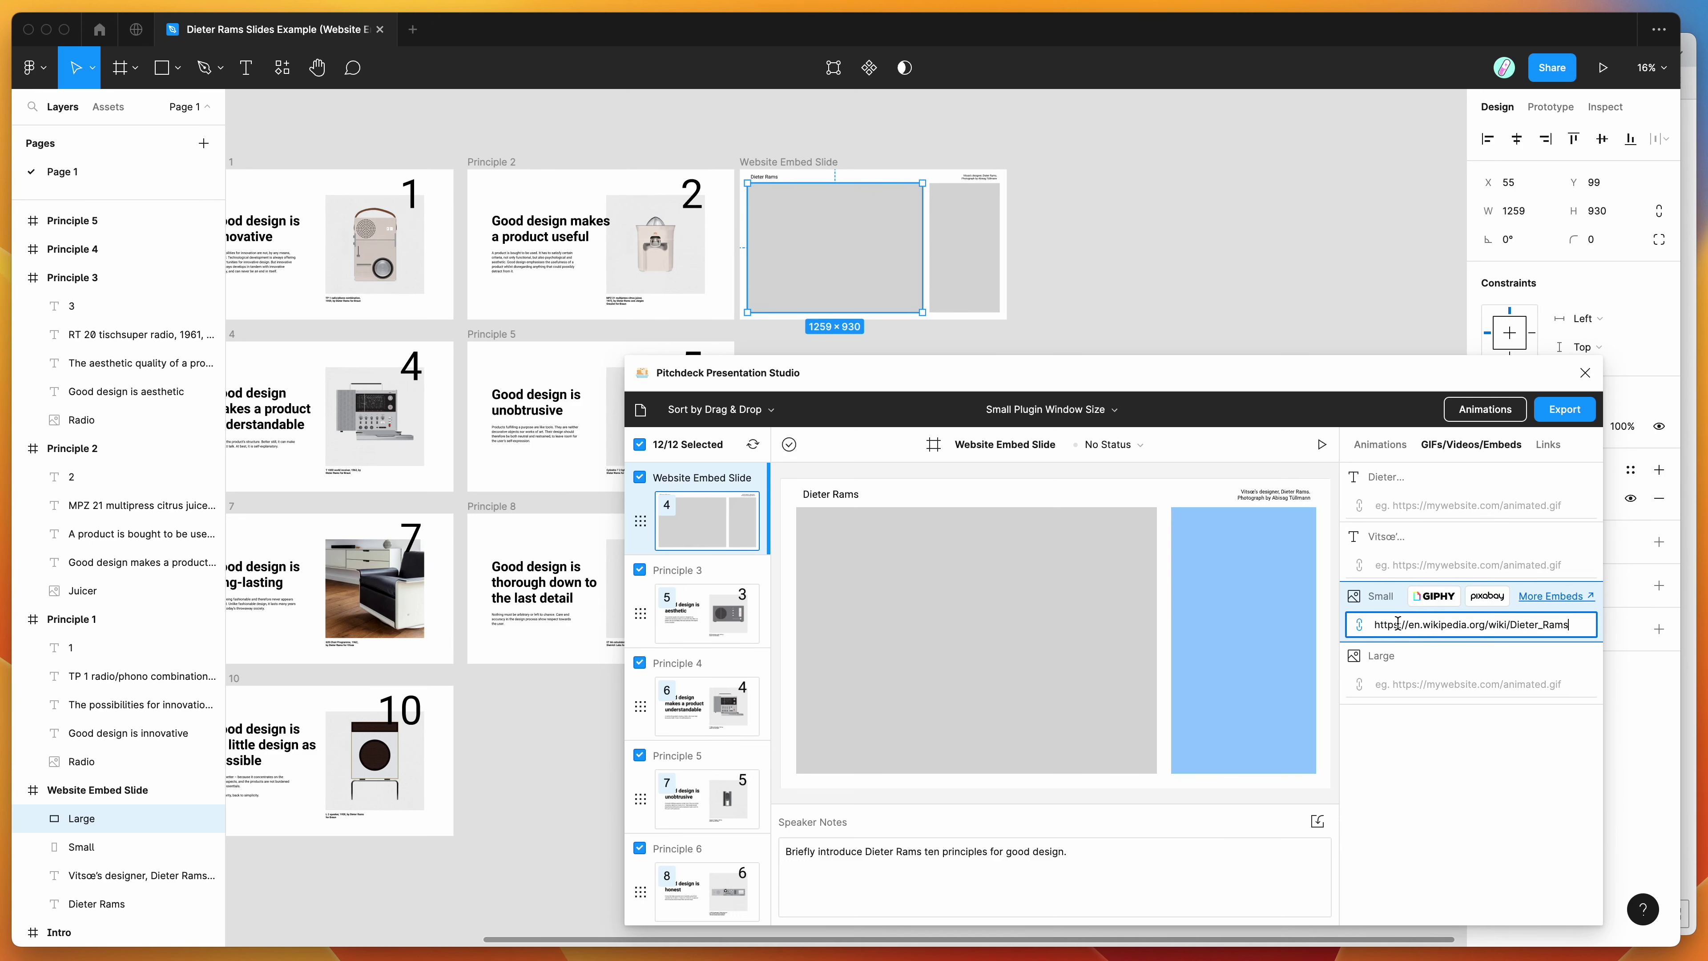
pyautogui.click(1403, 681)
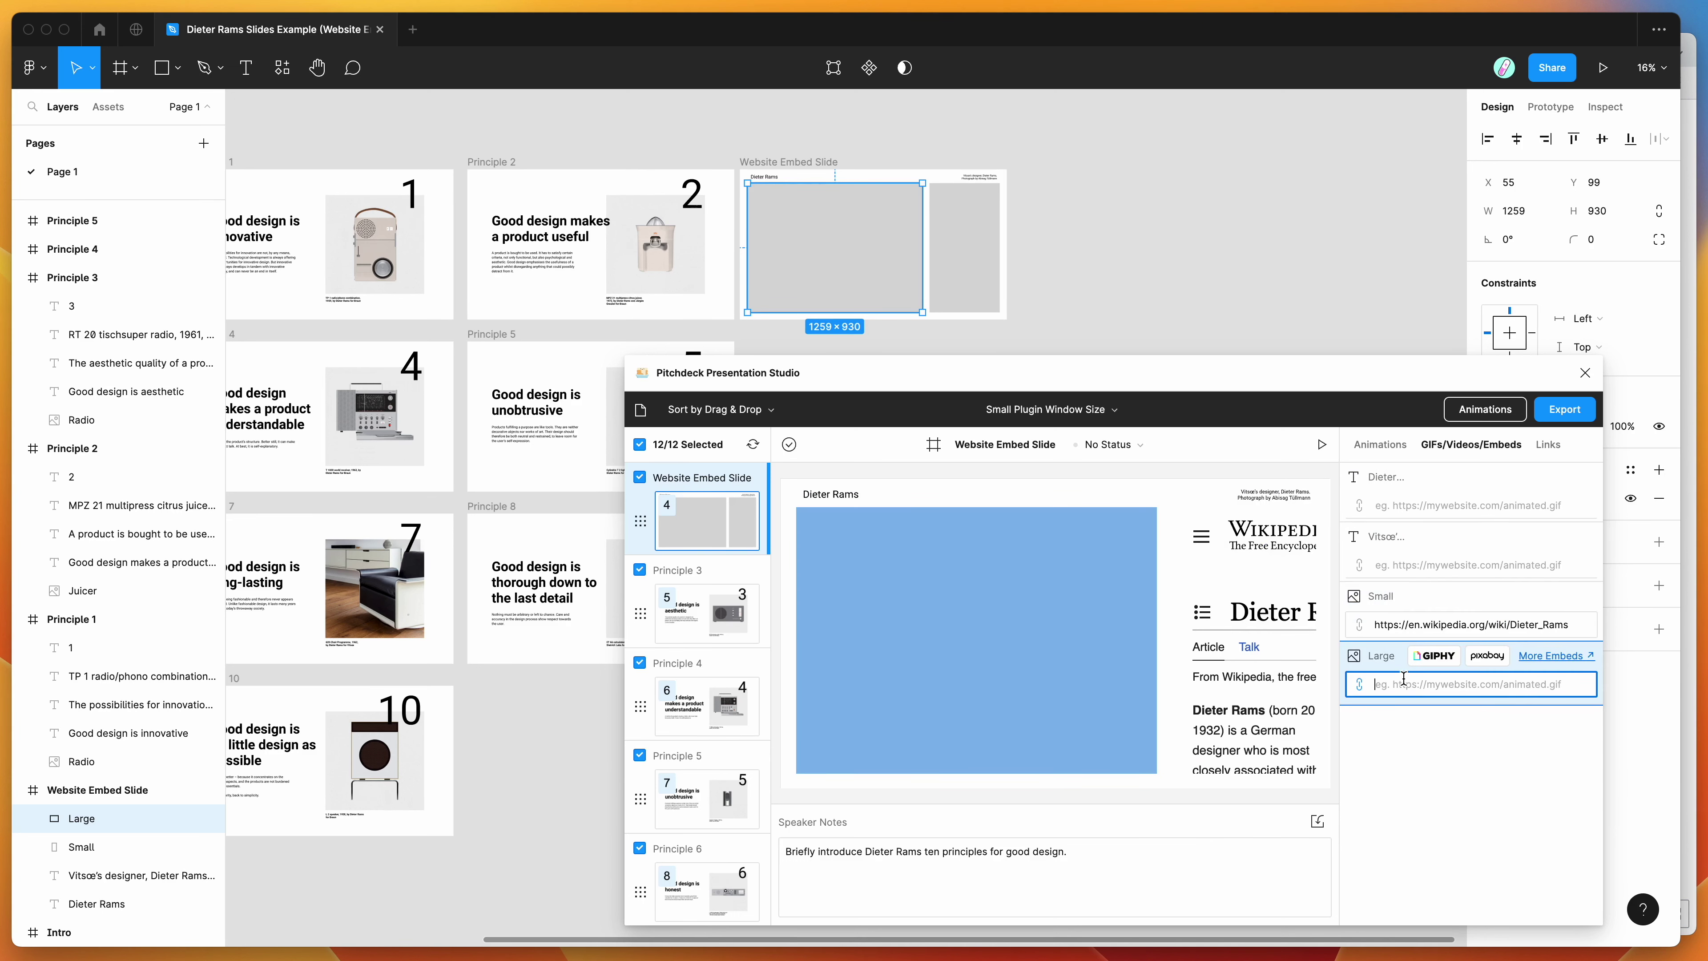
pyautogui.press('super+v')
pyautogui.click(1437, 684)
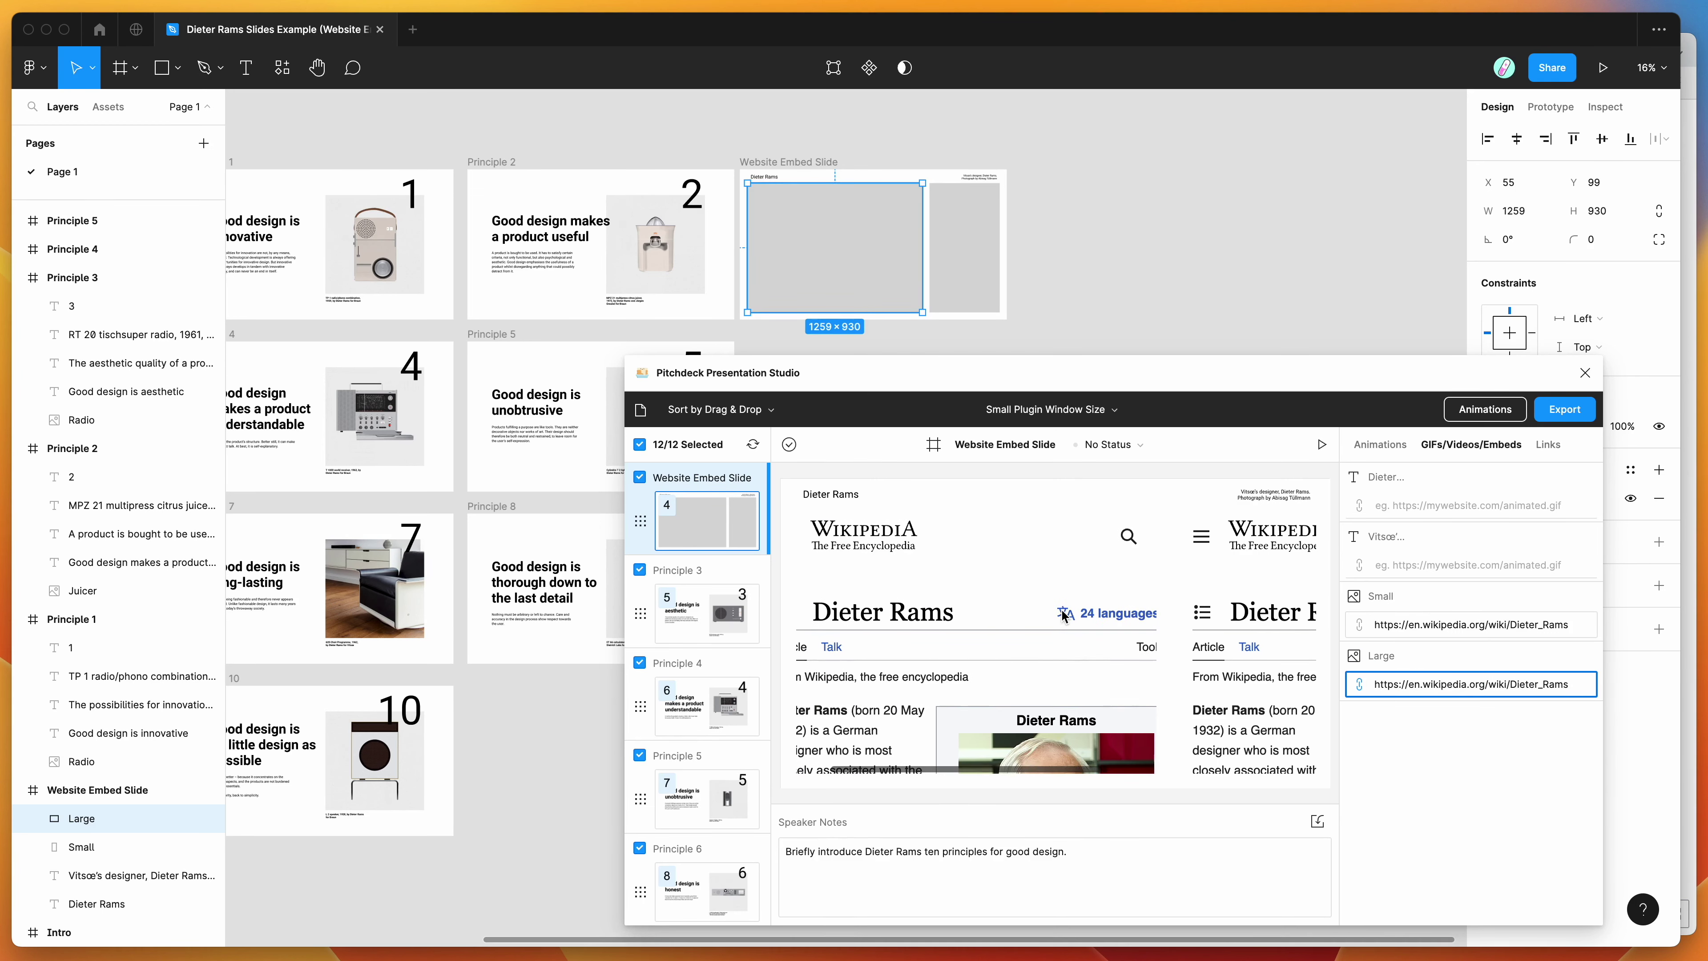
# Step: Scroll the live embed preview, move the plugin window higher, and open the export options
pyautogui.hscroll(3, 1062, 615)
pyautogui.hscroll(-3, 1062, 615)
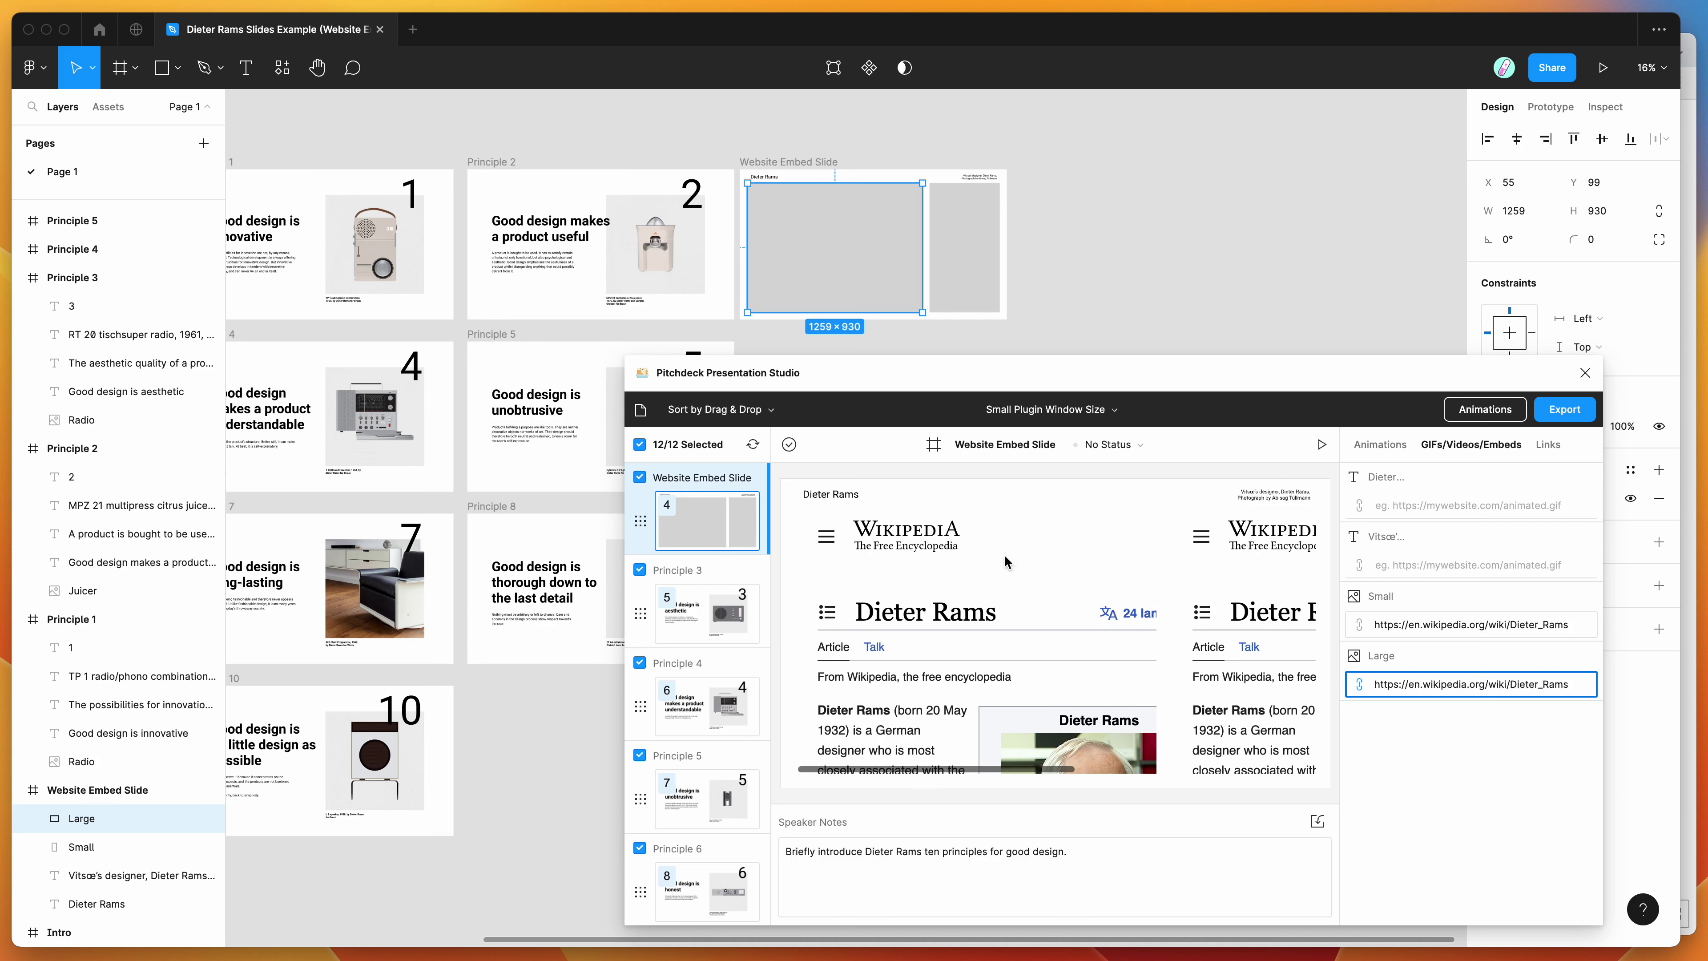
pyautogui.hscroll(2, 983, 567)
pyautogui.hscroll(-2, 983, 567)
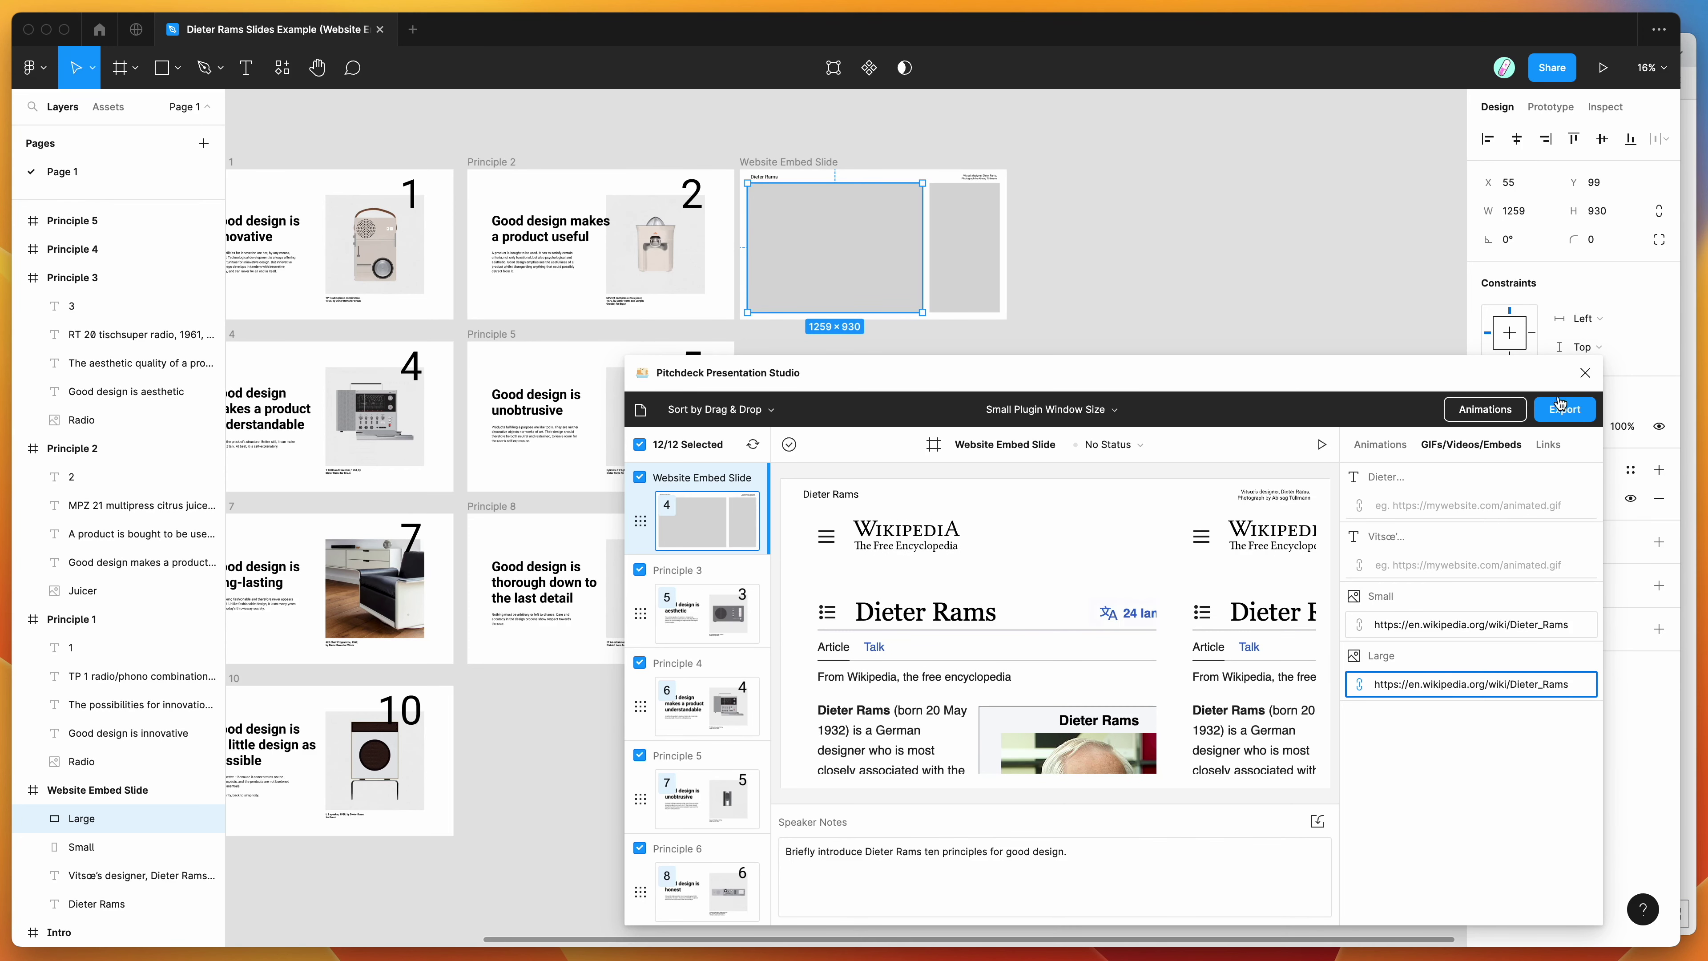
pyautogui.hscroll(2, 1265, 556)
pyautogui.hscroll(-2, 1265, 556)
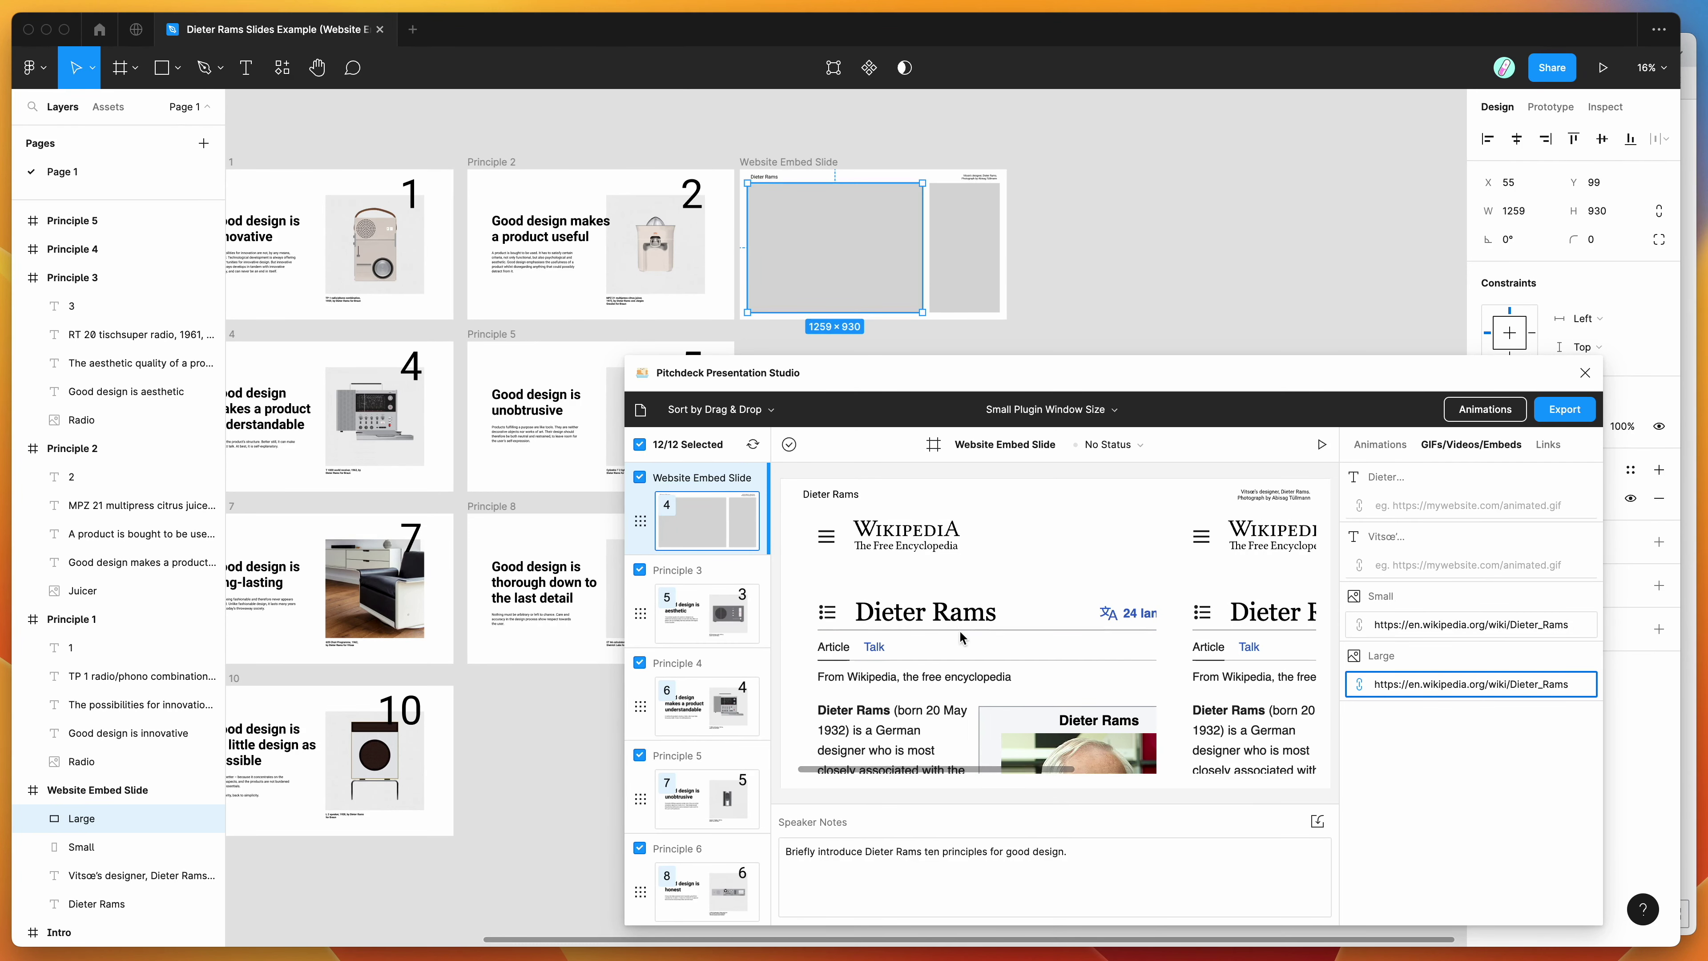
pyautogui.scroll(2, 941, 581)
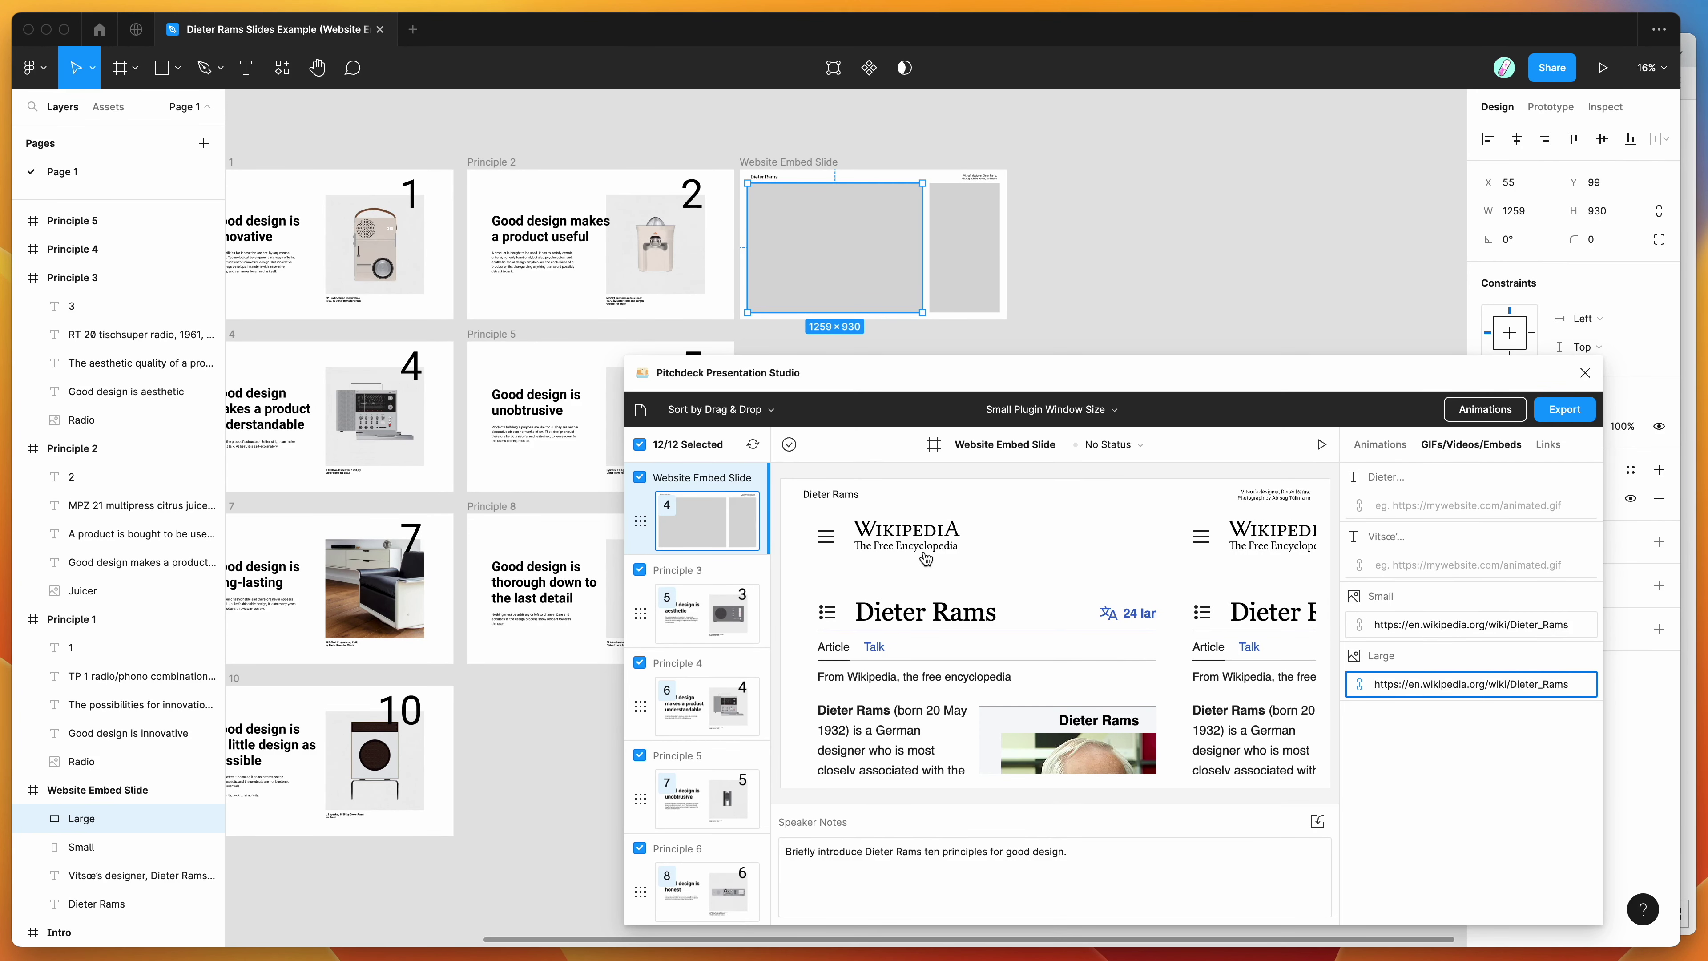
pyautogui.scroll(-3, 942, 634)
pyautogui.scroll(4, 942, 634)
pyautogui.click(1051, 386)
pyautogui.moveTo(1051, 387); pyautogui.dragTo(1052, 364)
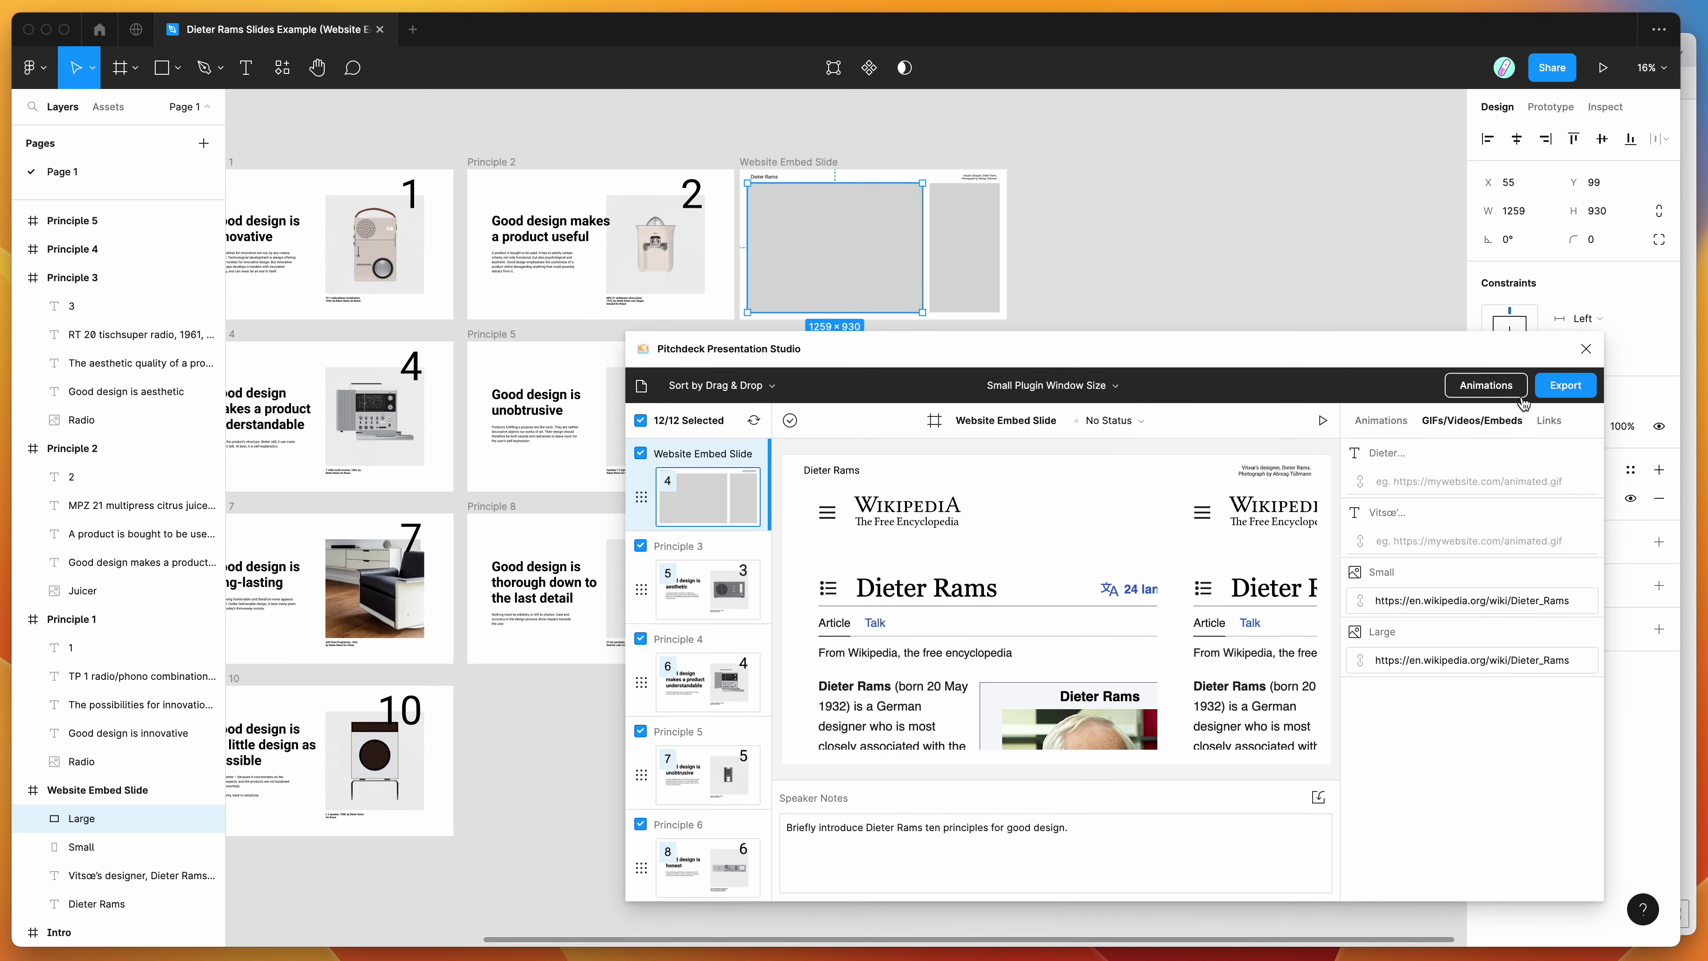
pyautogui.click(1574, 389)
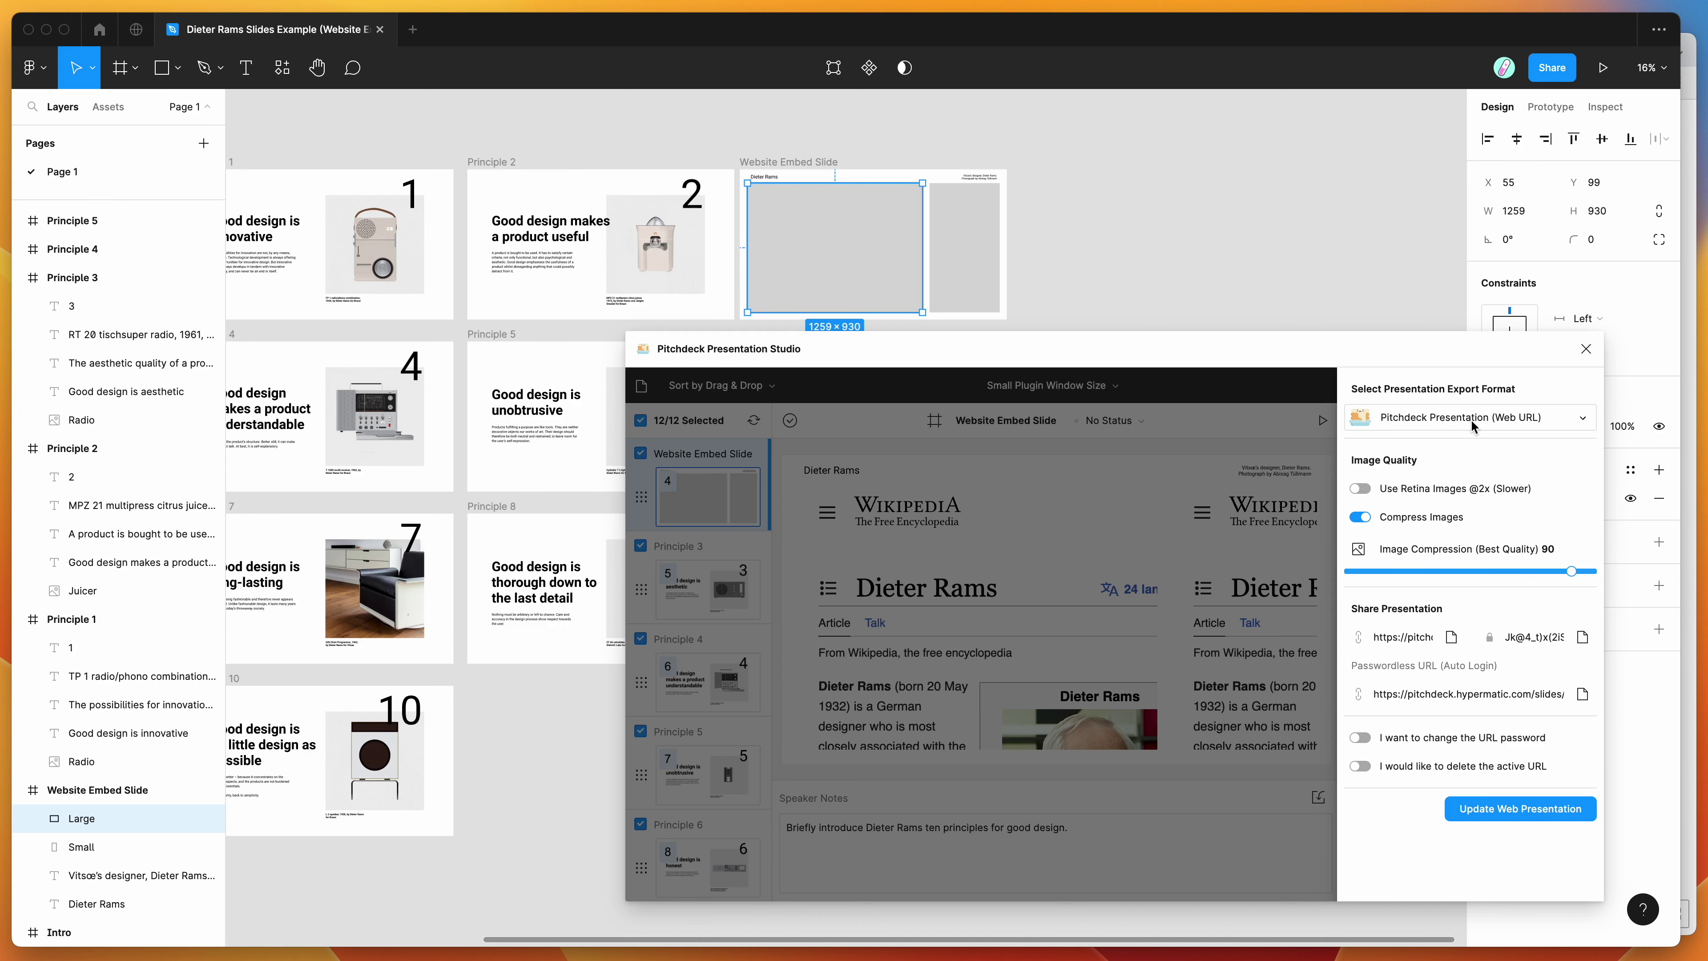
# Step: Publish the deck as a Pitchdeck Presentation (Web URL) and open its passwordless link
pyautogui.click(1437, 424)
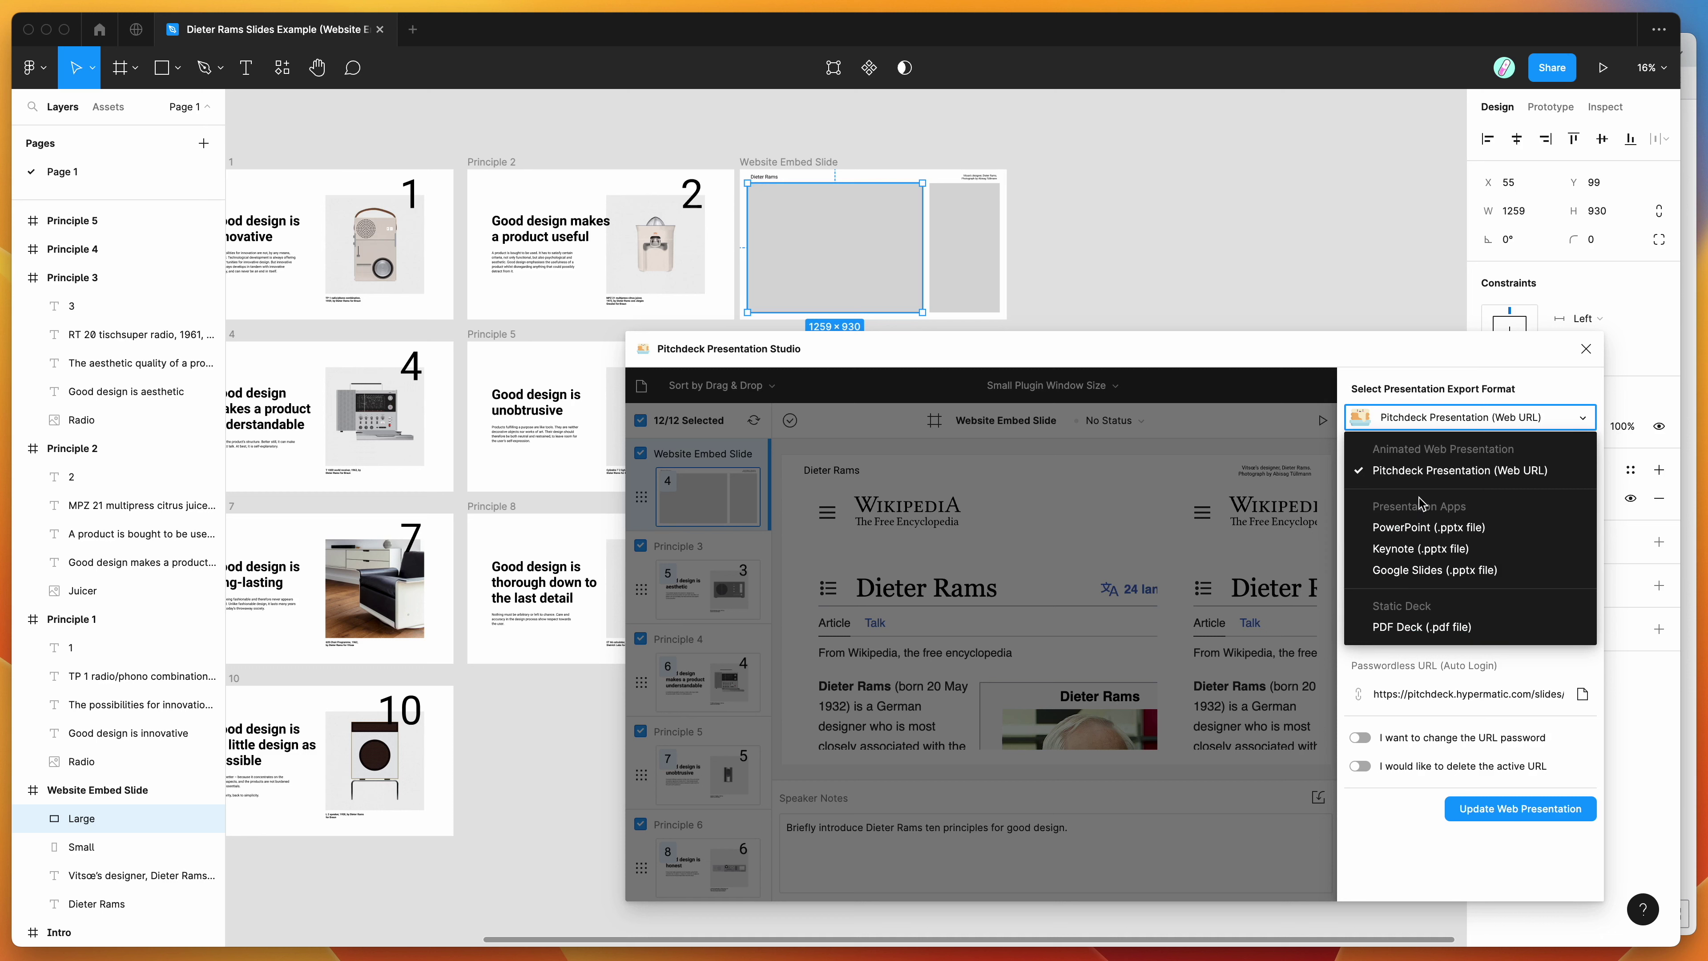
pyautogui.click(1400, 472)
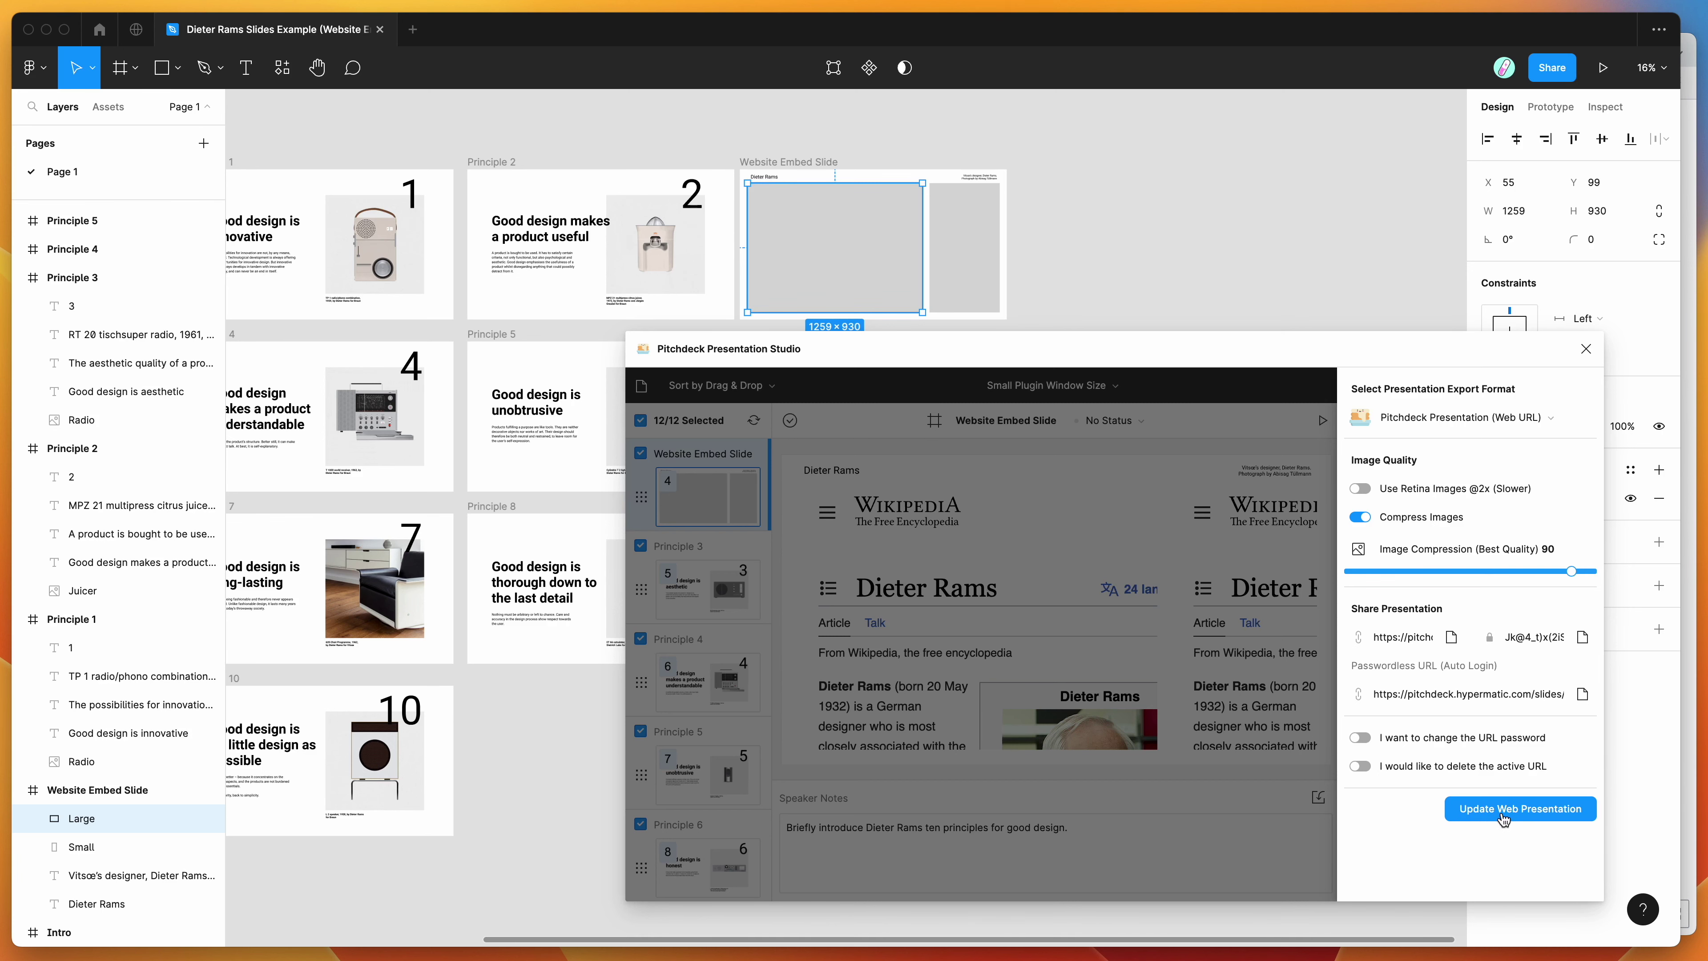
pyautogui.click(1521, 814)
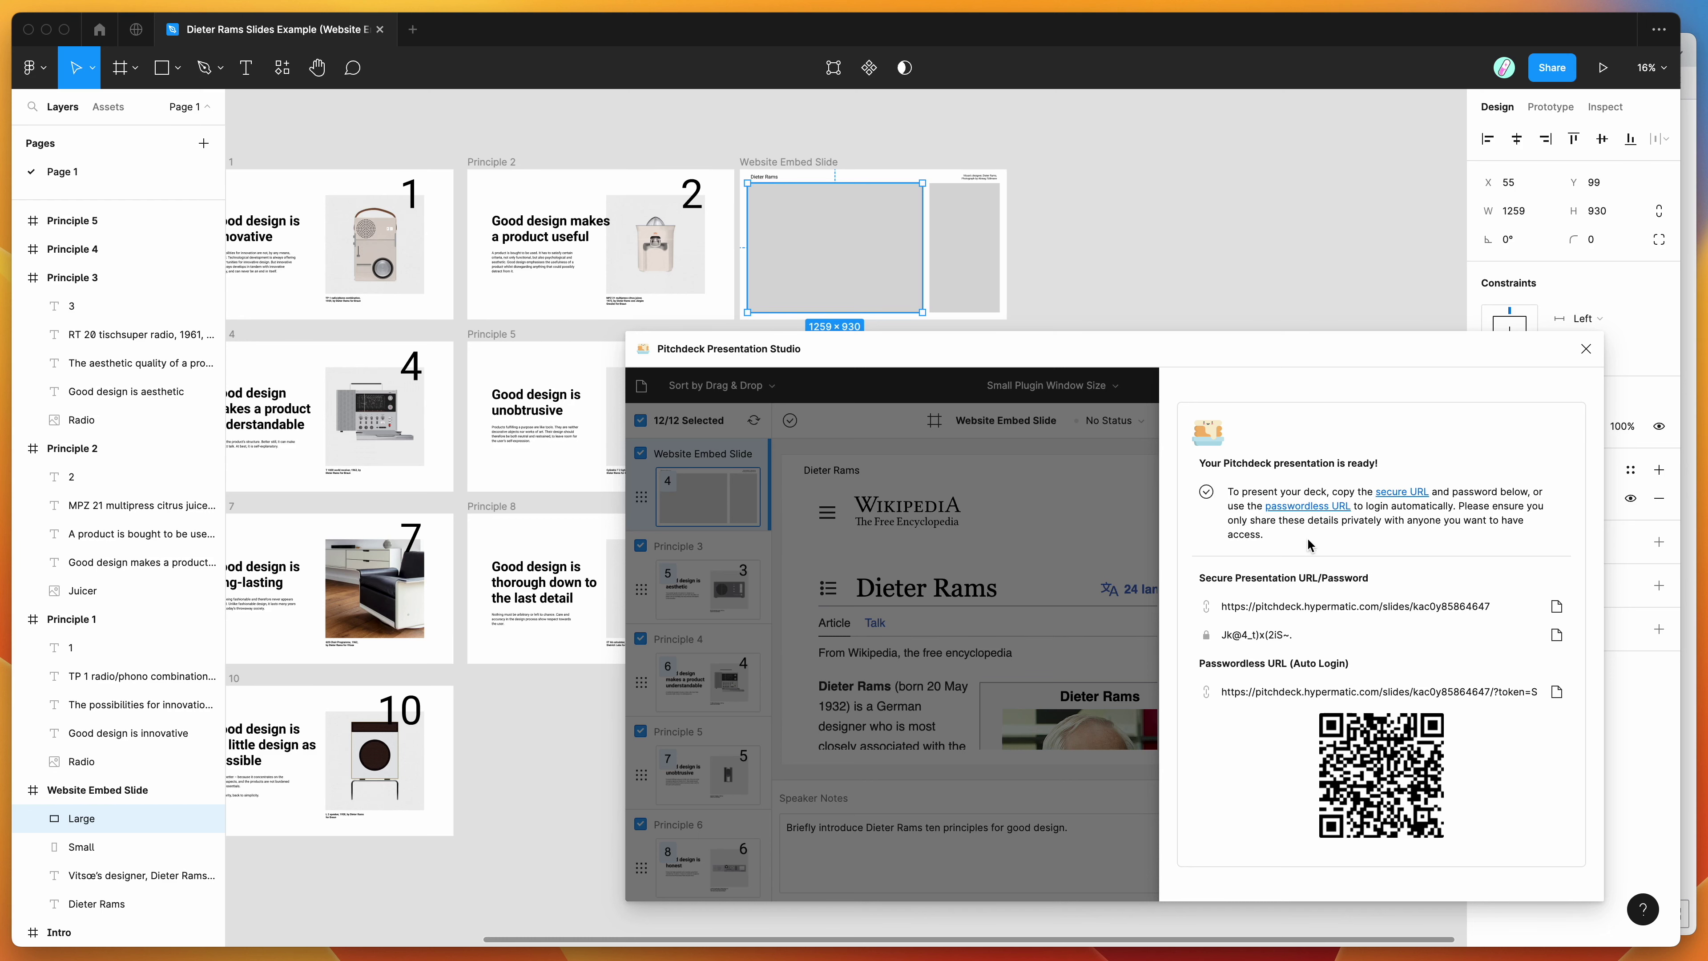
pyautogui.click(1295, 506)
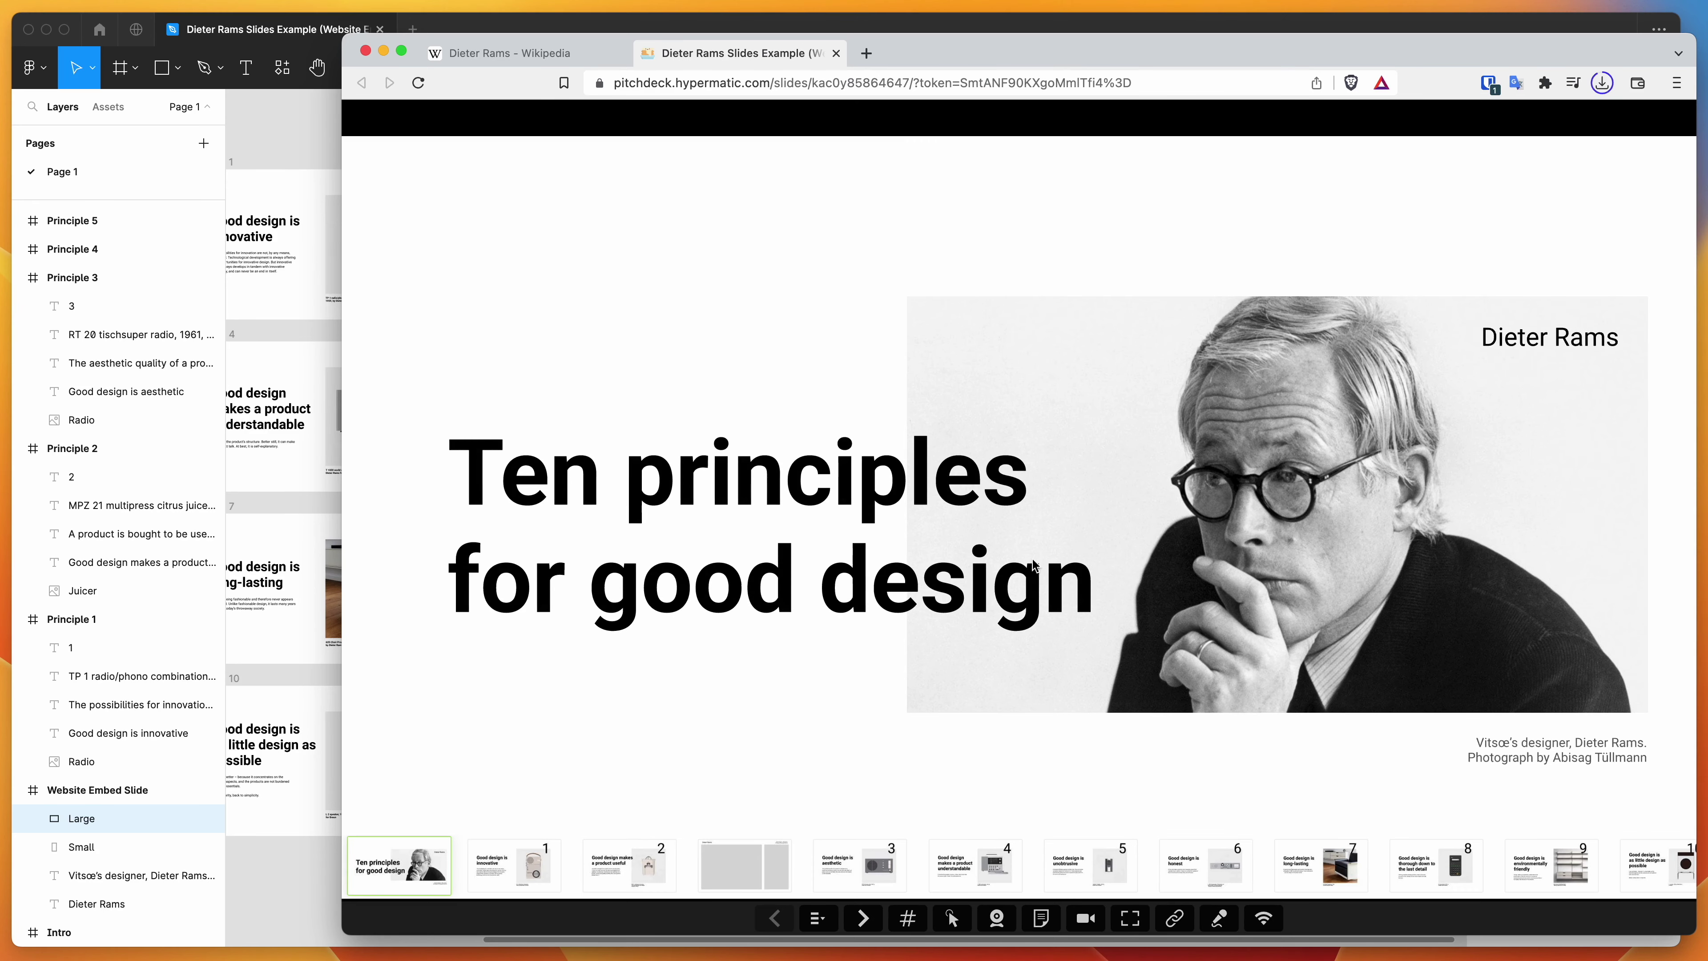
# Step: In the published deck, jump to the Wikipedia embed slide and scroll through the large embed
pyautogui.click(644, 856)
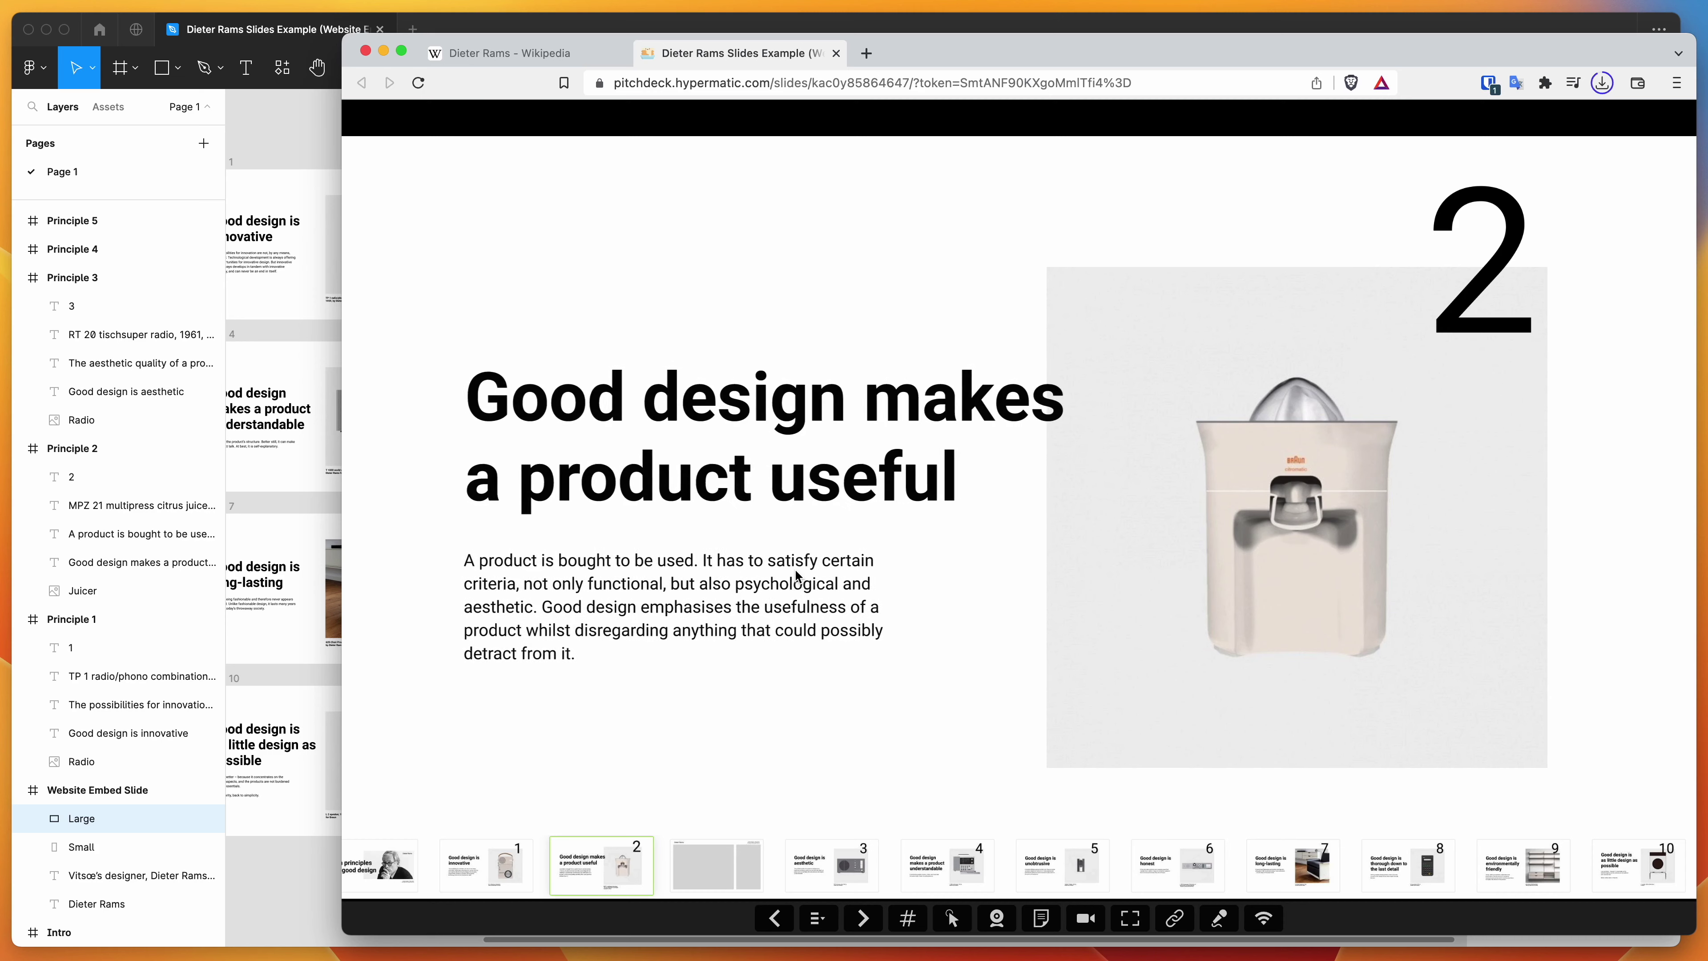
pyautogui.click(710, 869)
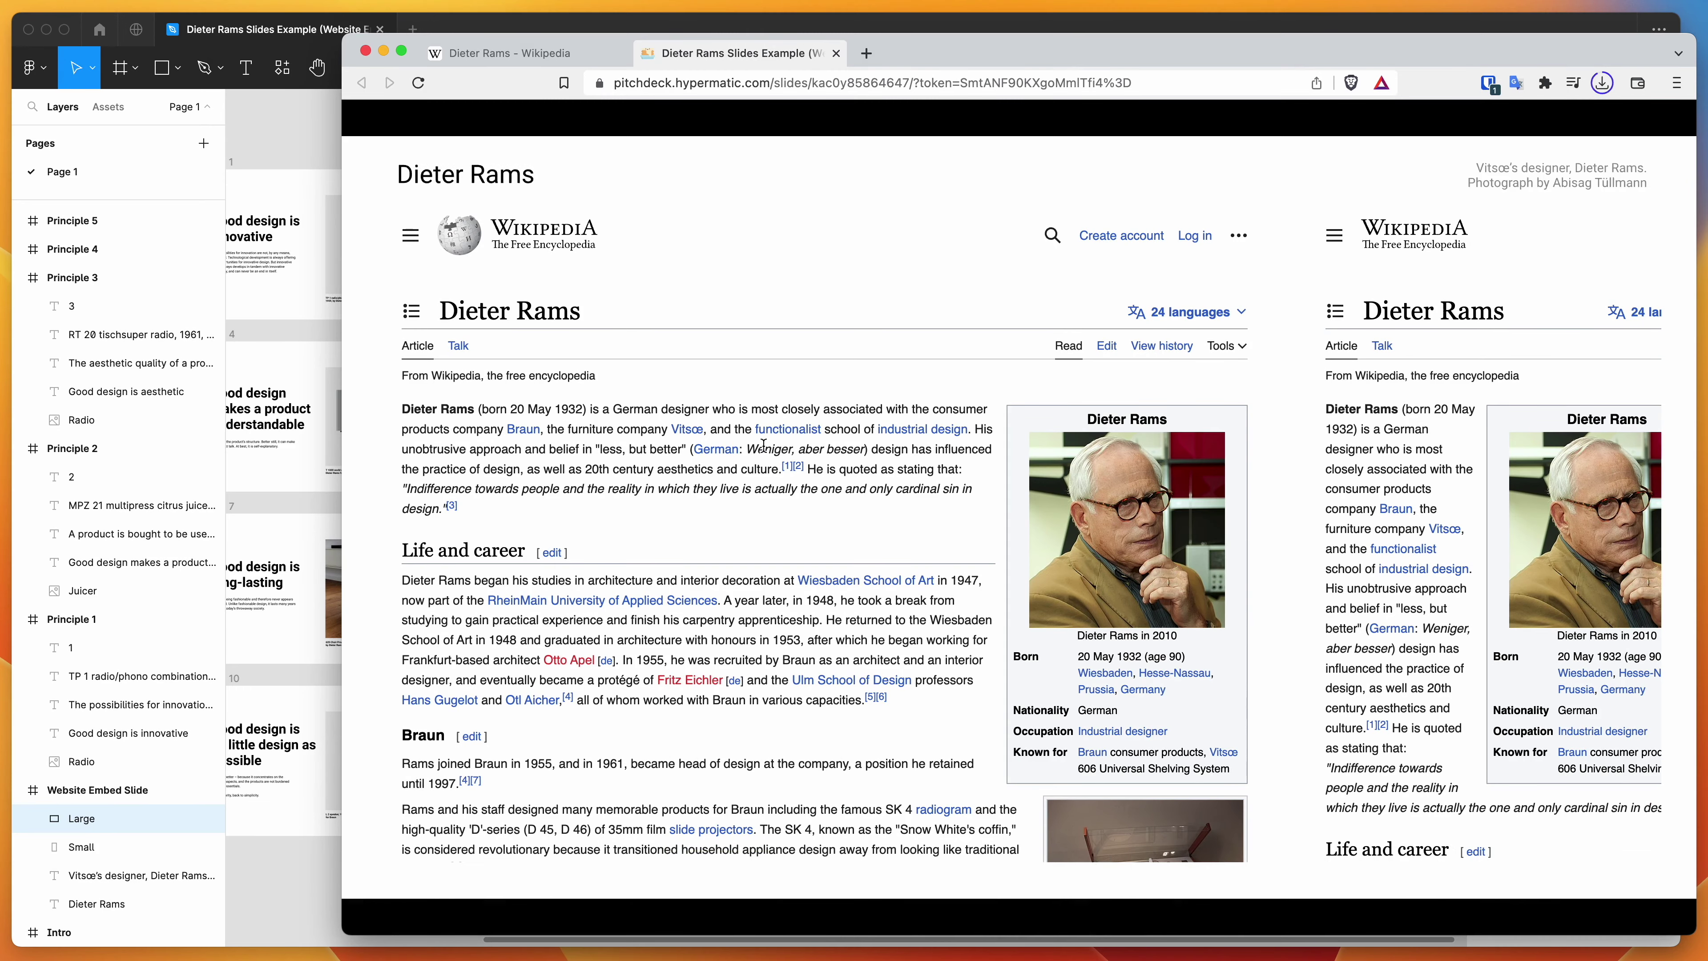
pyautogui.scroll(-4, 764, 450)
pyautogui.scroll(-15, 765, 450)
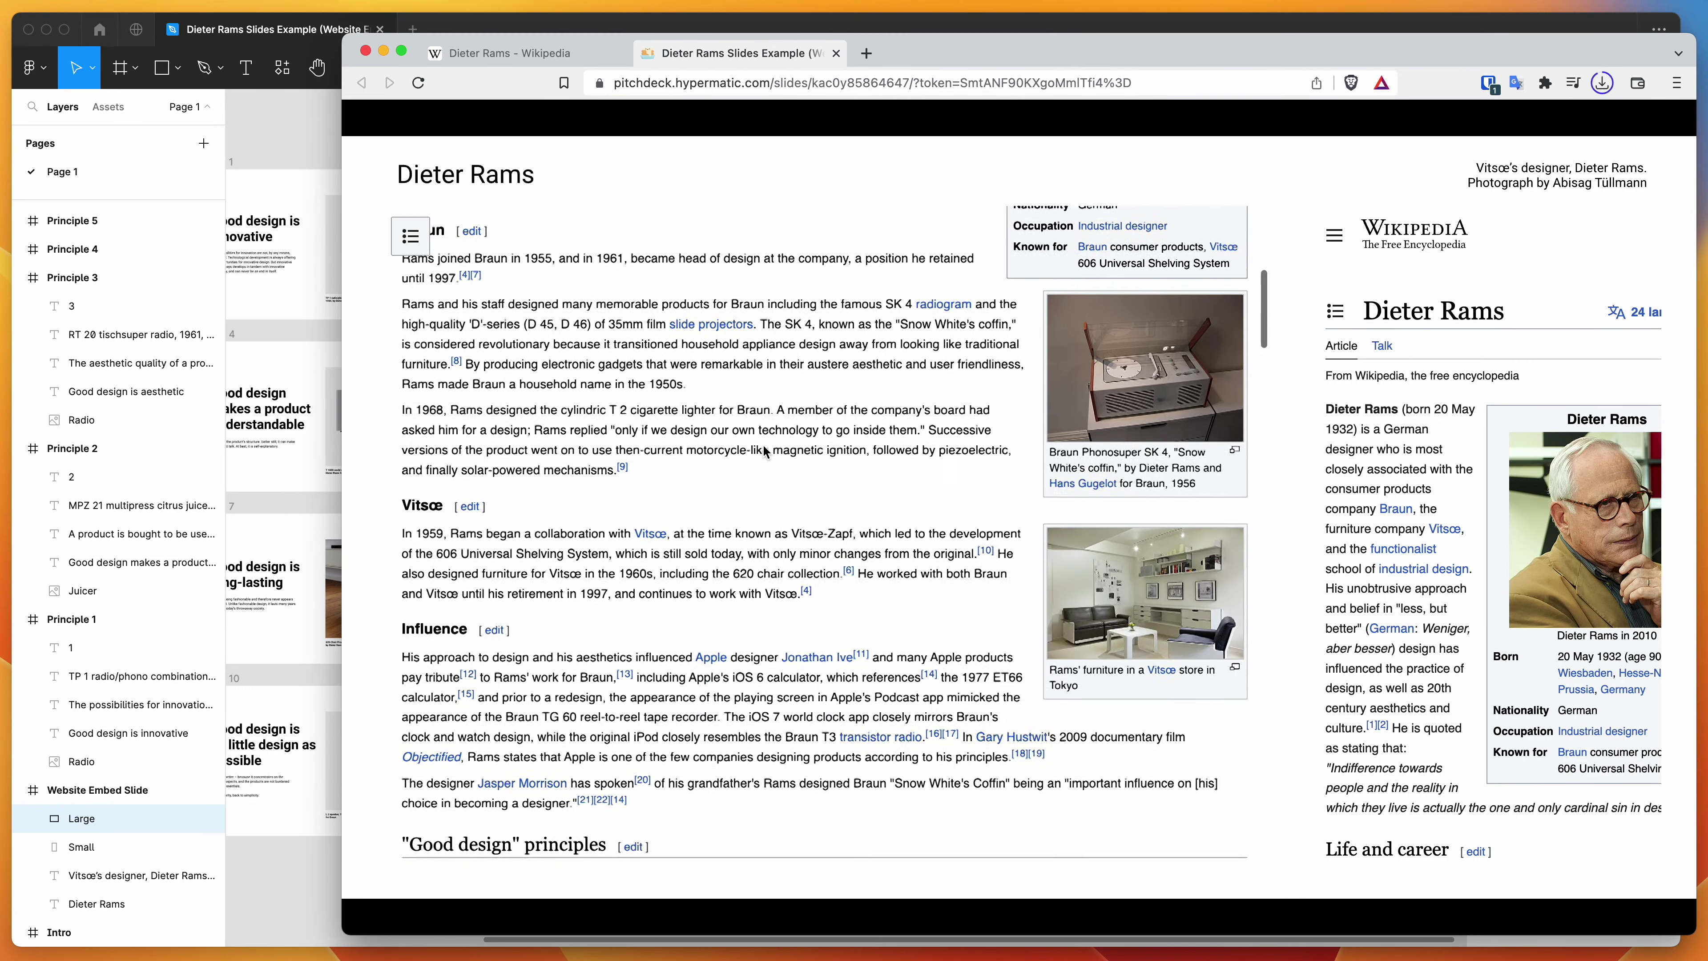
pyautogui.scroll(-8, 765, 446)
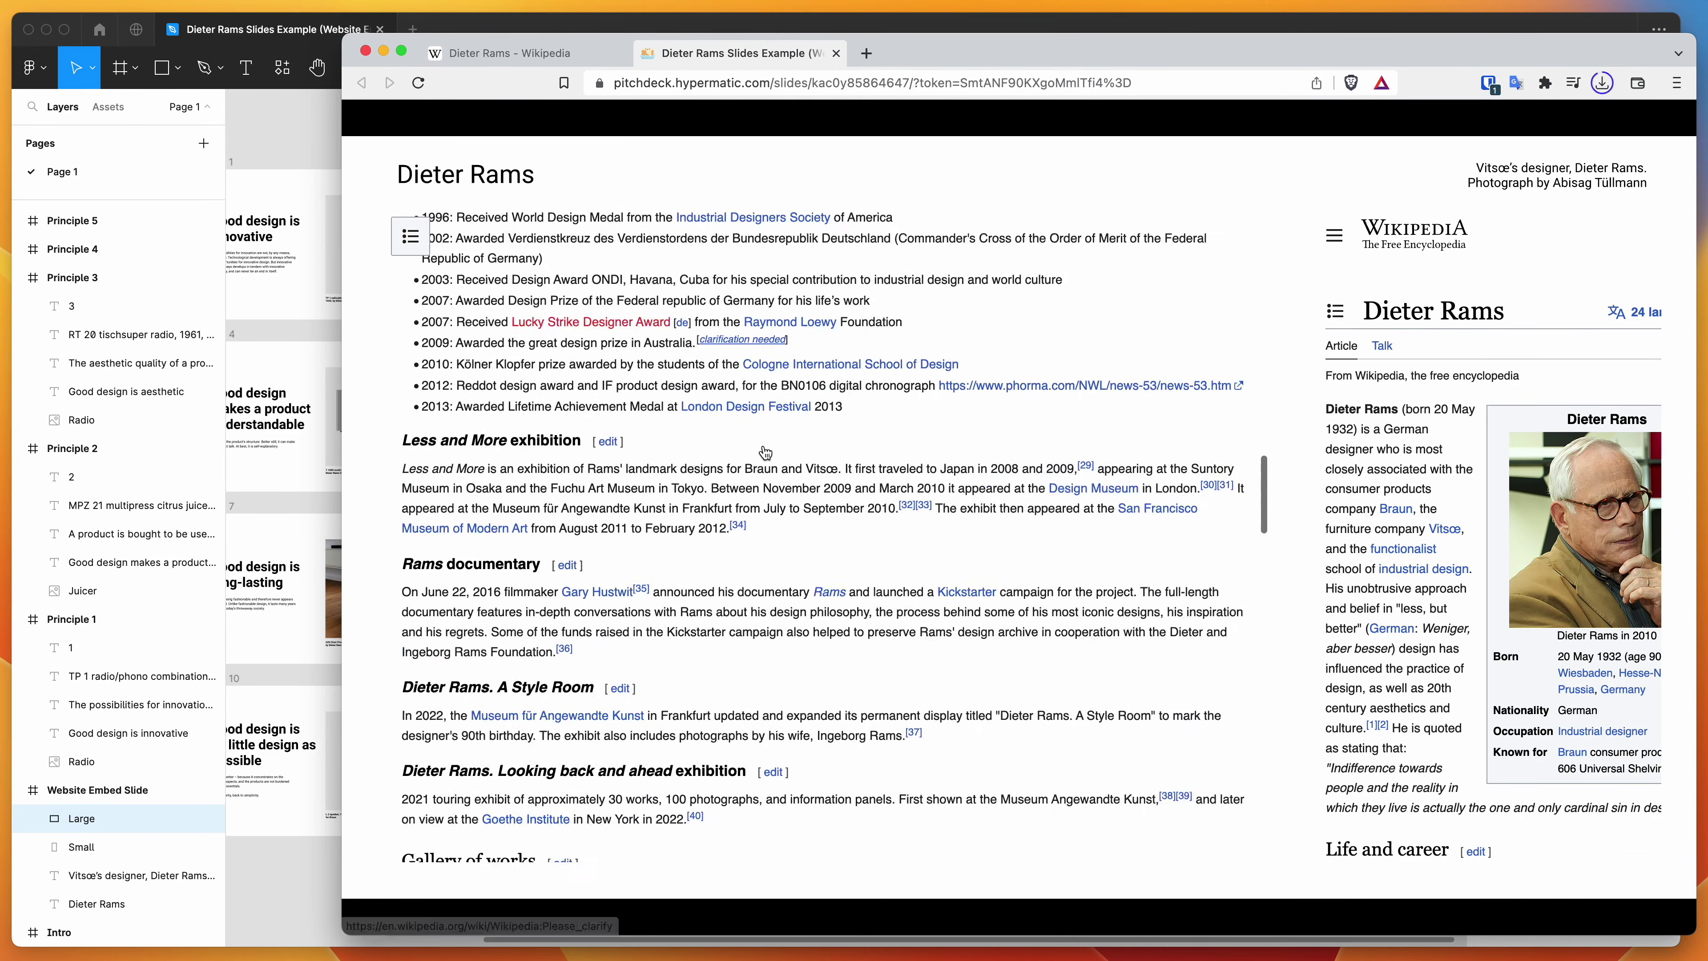
pyautogui.scroll(20, 765, 446)
pyautogui.scroll(3, 764, 446)
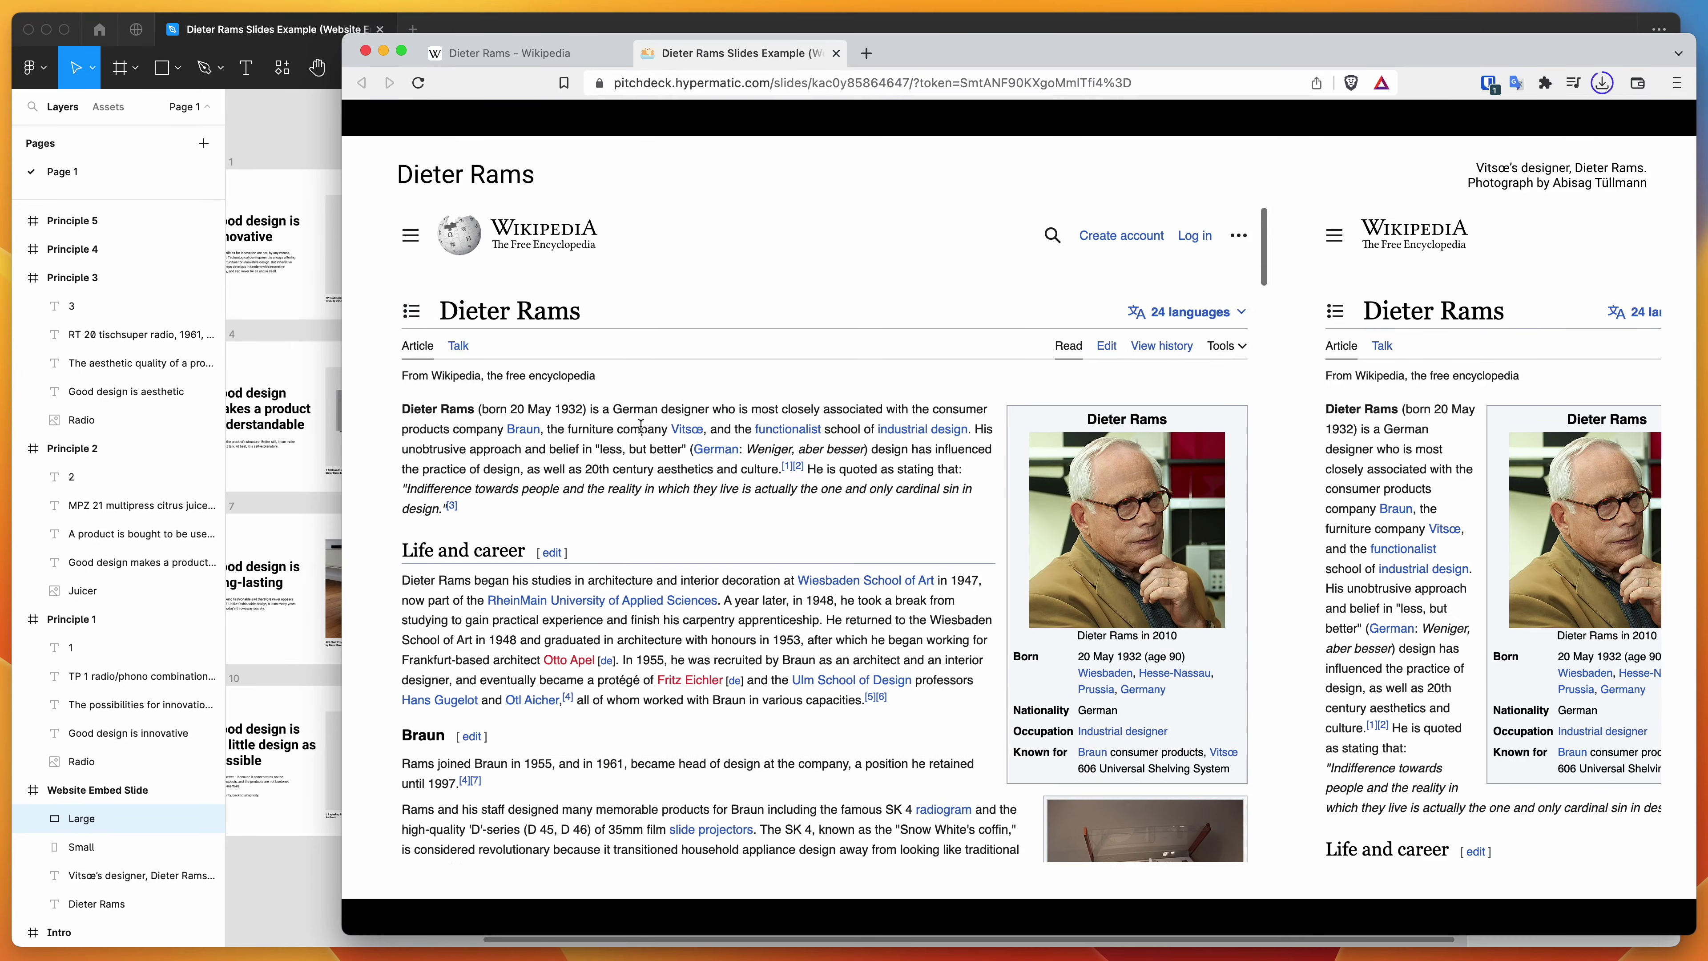
pyautogui.moveTo(589, 424); pyautogui.dragTo(665, 491)
pyautogui.click(670, 495)
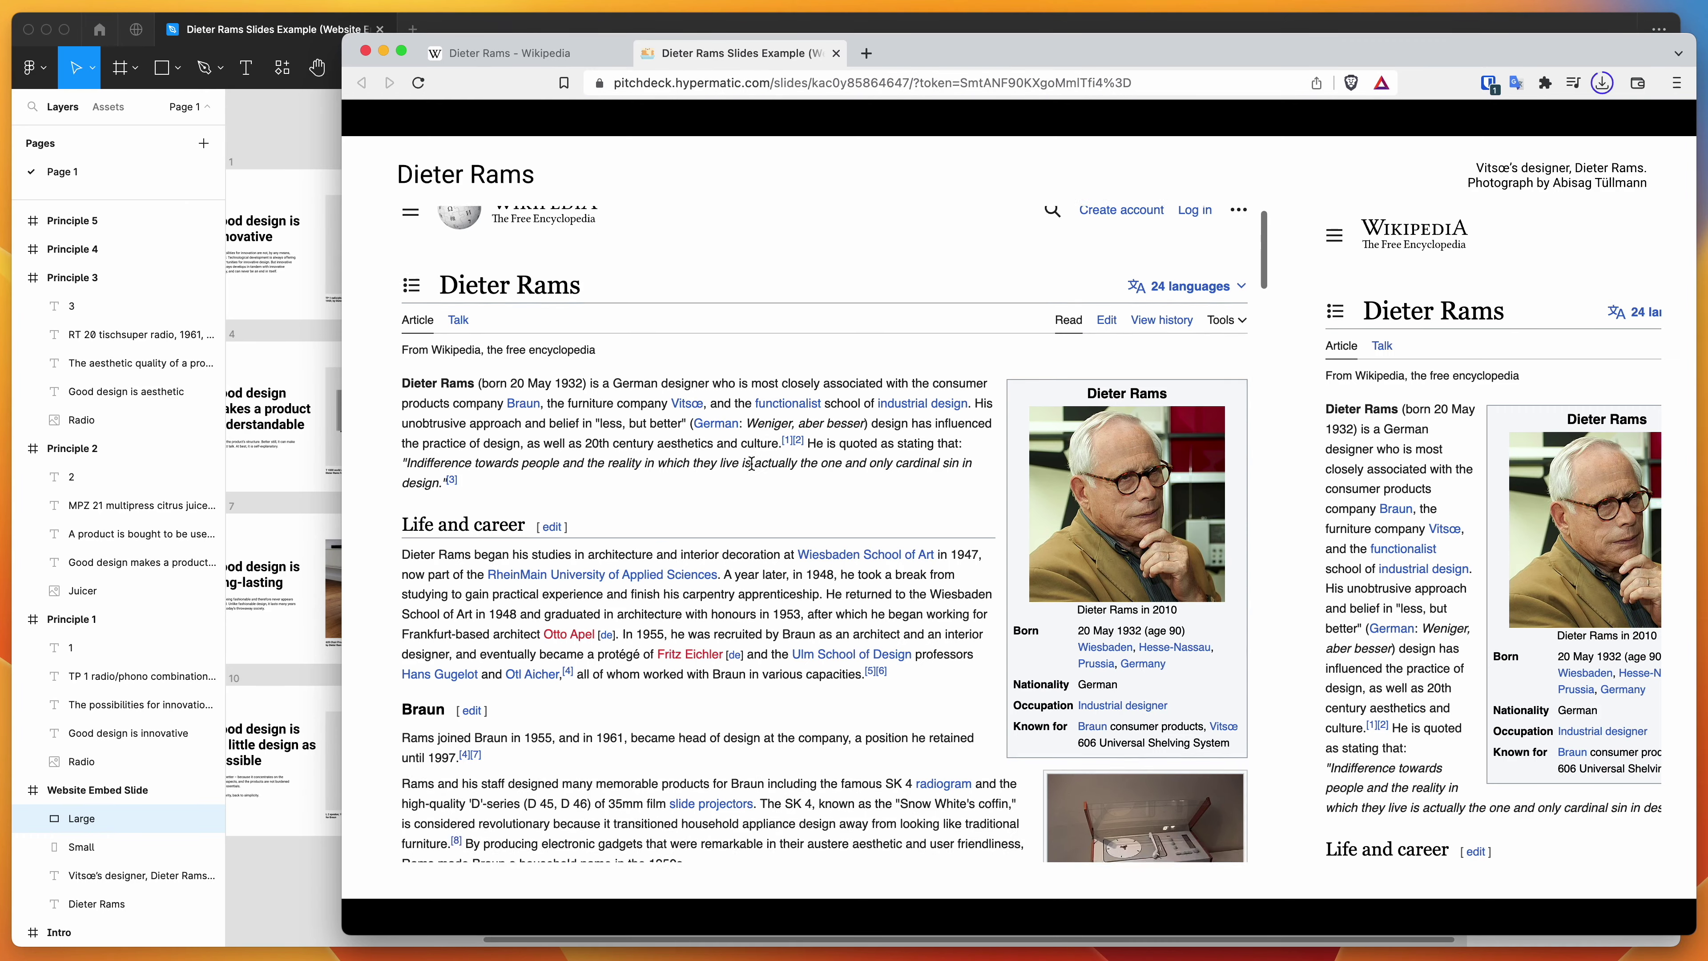
# Step: Scroll both embeds, test text selection in the narrow one, then go to the Wikipedia tab
pyautogui.scroll(-20, 846, 528)
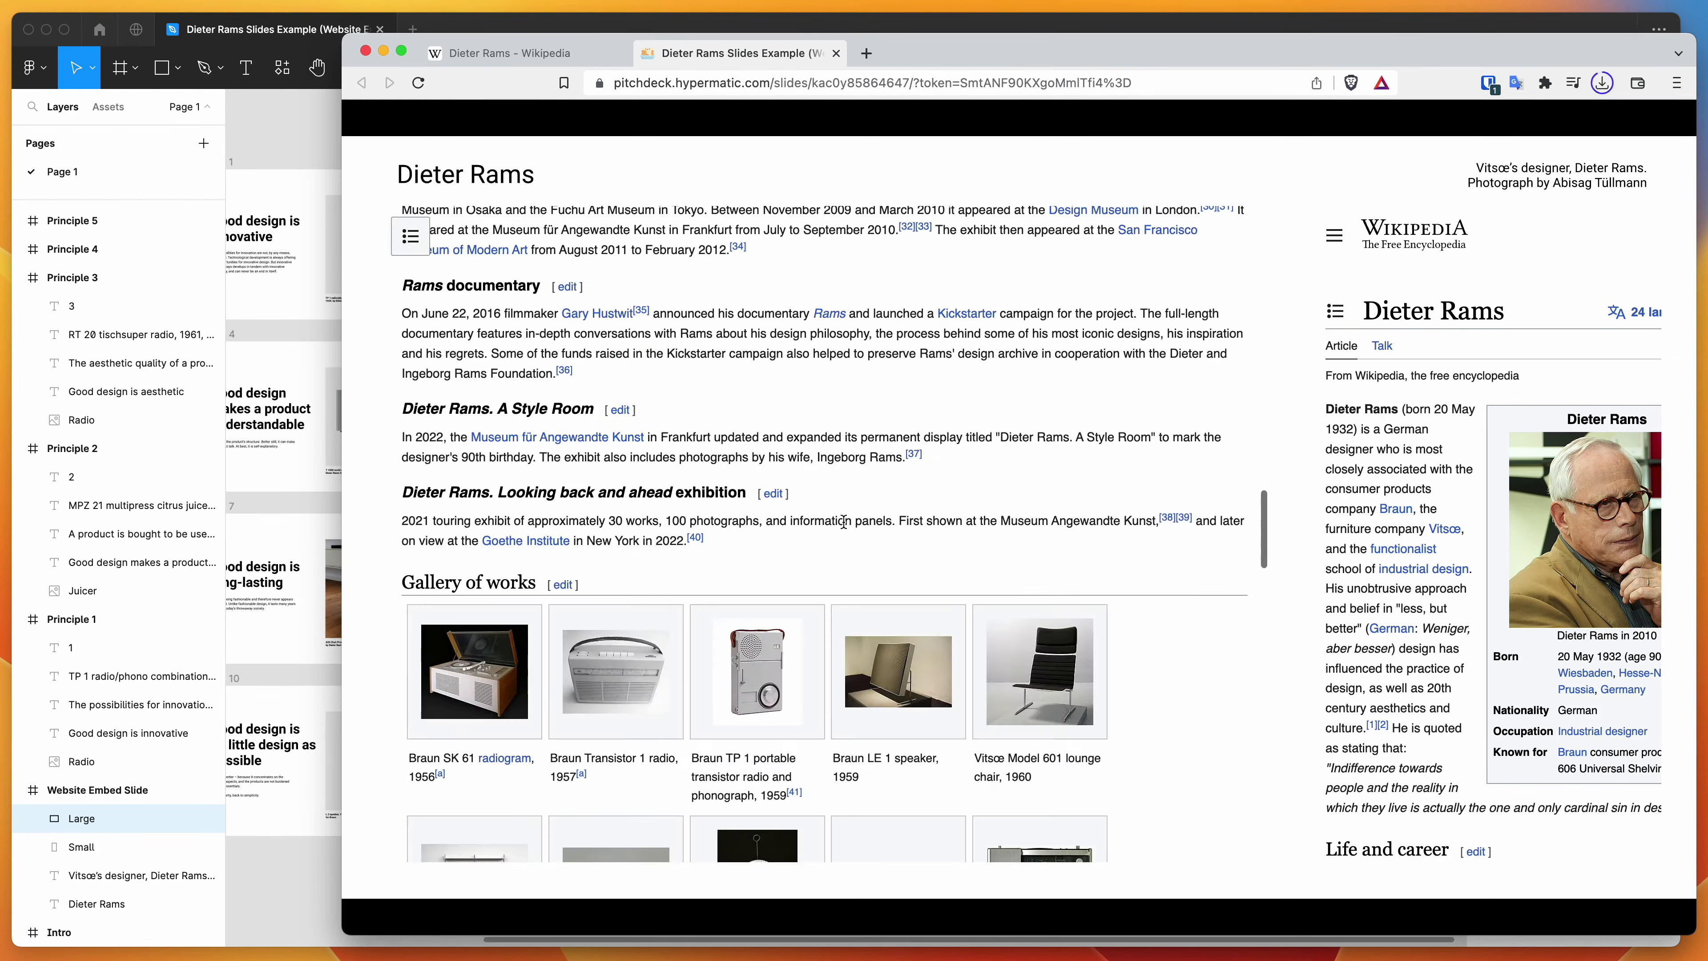
pyautogui.scroll(20, 844, 522)
pyautogui.scroll(-8, 1480, 539)
pyautogui.scroll(-8, 694, 512)
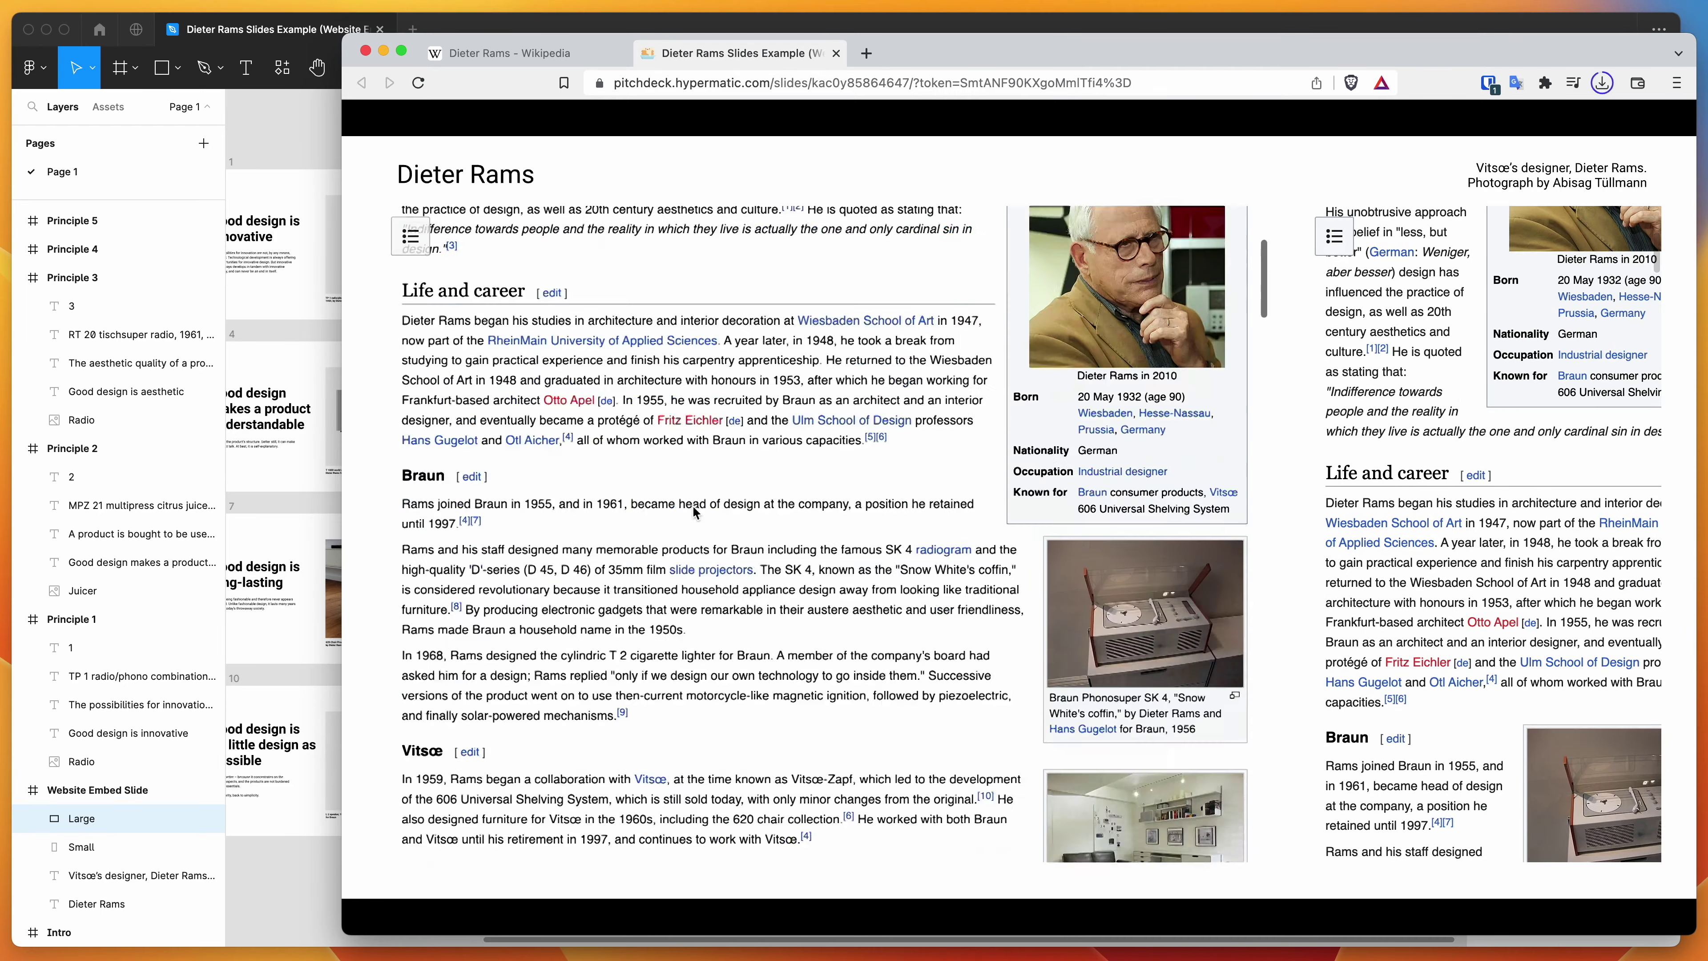
pyautogui.scroll(5, 693, 504)
pyautogui.scroll(-15, 1388, 520)
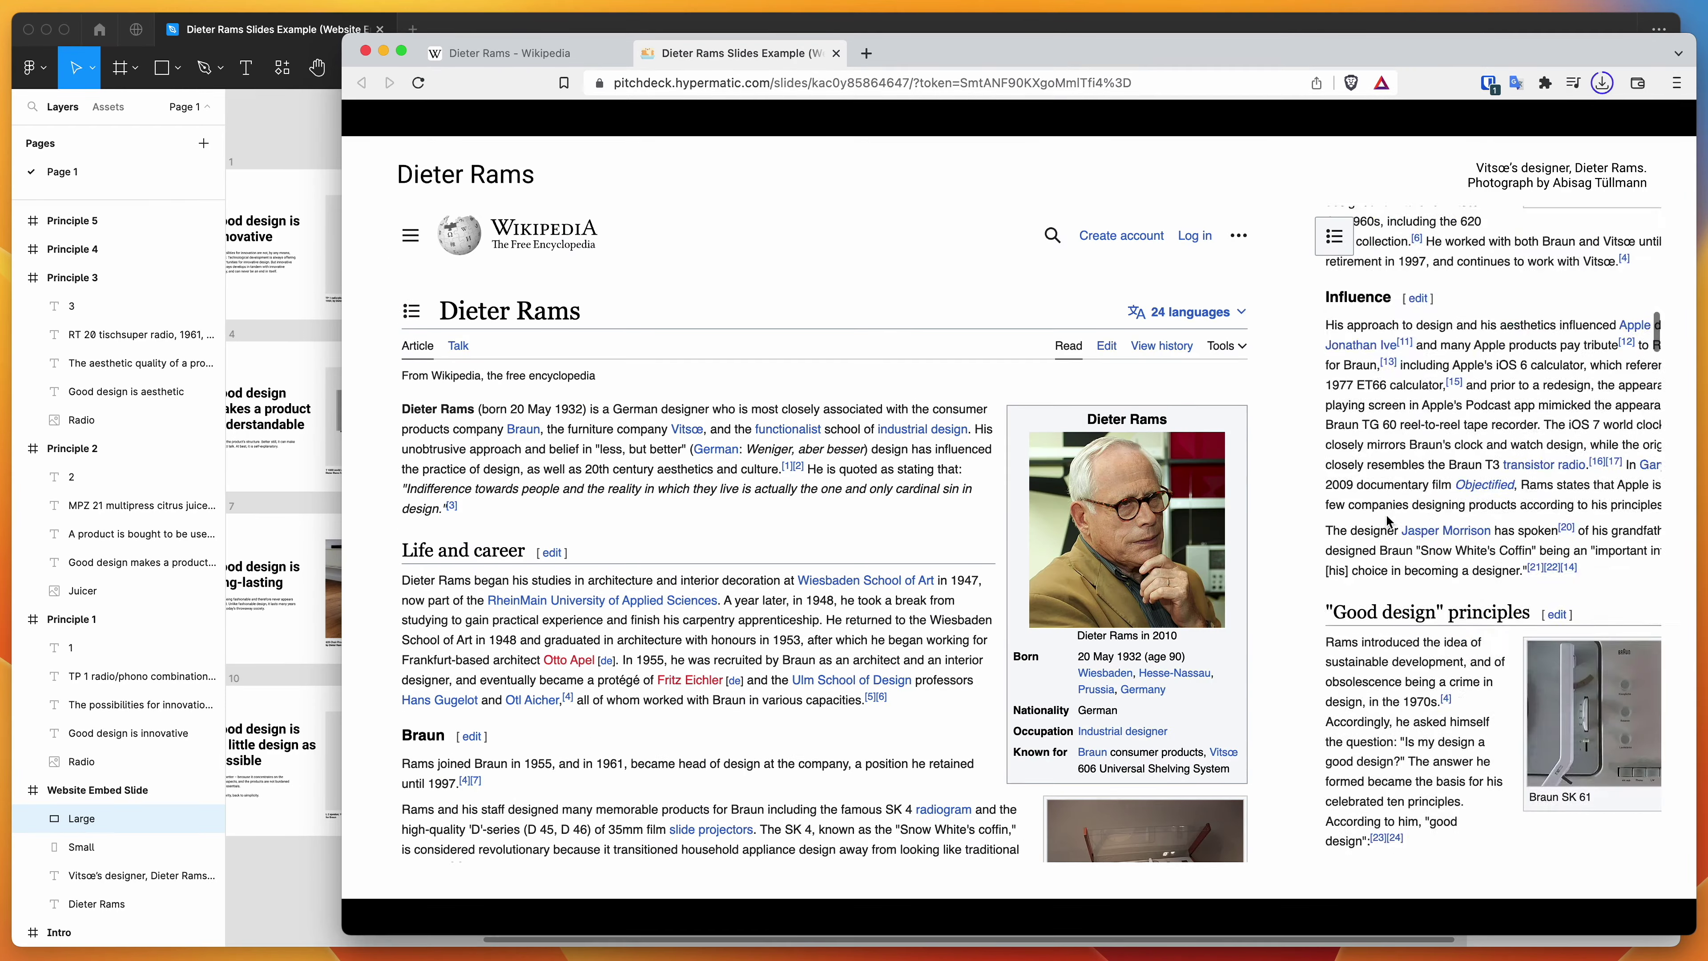
pyautogui.scroll(-15, 1387, 520)
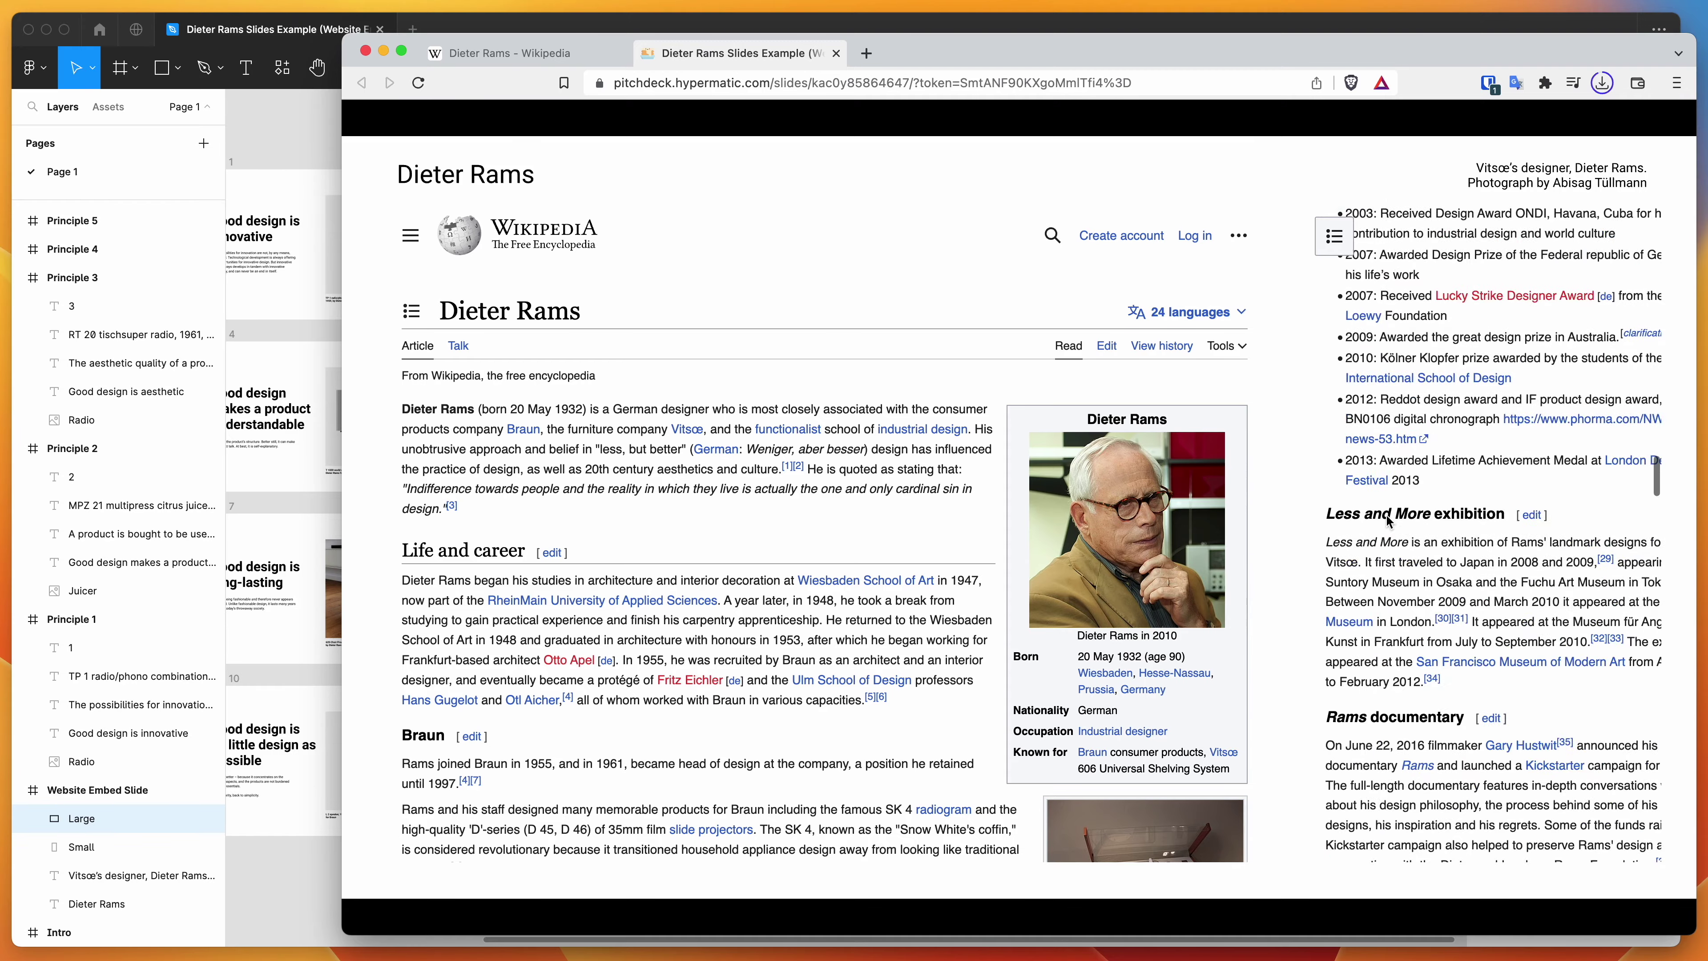
pyautogui.scroll(20, 1388, 520)
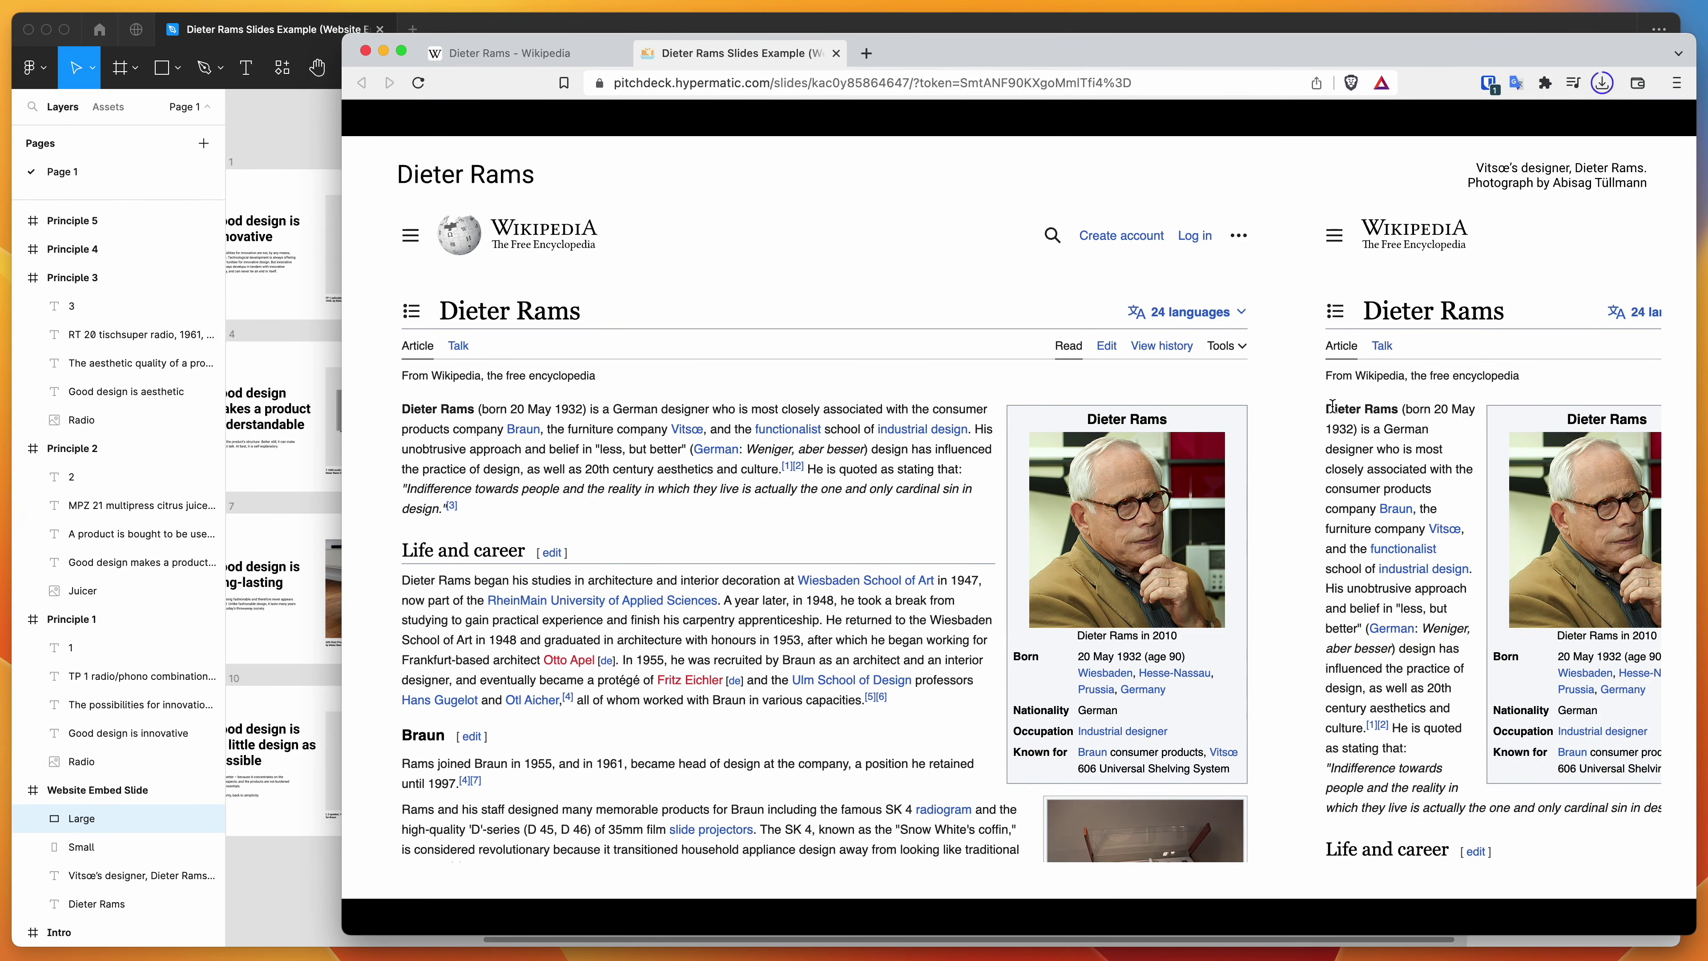
pyautogui.moveTo(1332, 406)
pyautogui.mouseDown()
pyautogui.moveTo(1397, 408)
pyautogui.moveTo(1325, 408)
pyautogui.mouseUp()
pyautogui.scroll(-5, 745, 417)
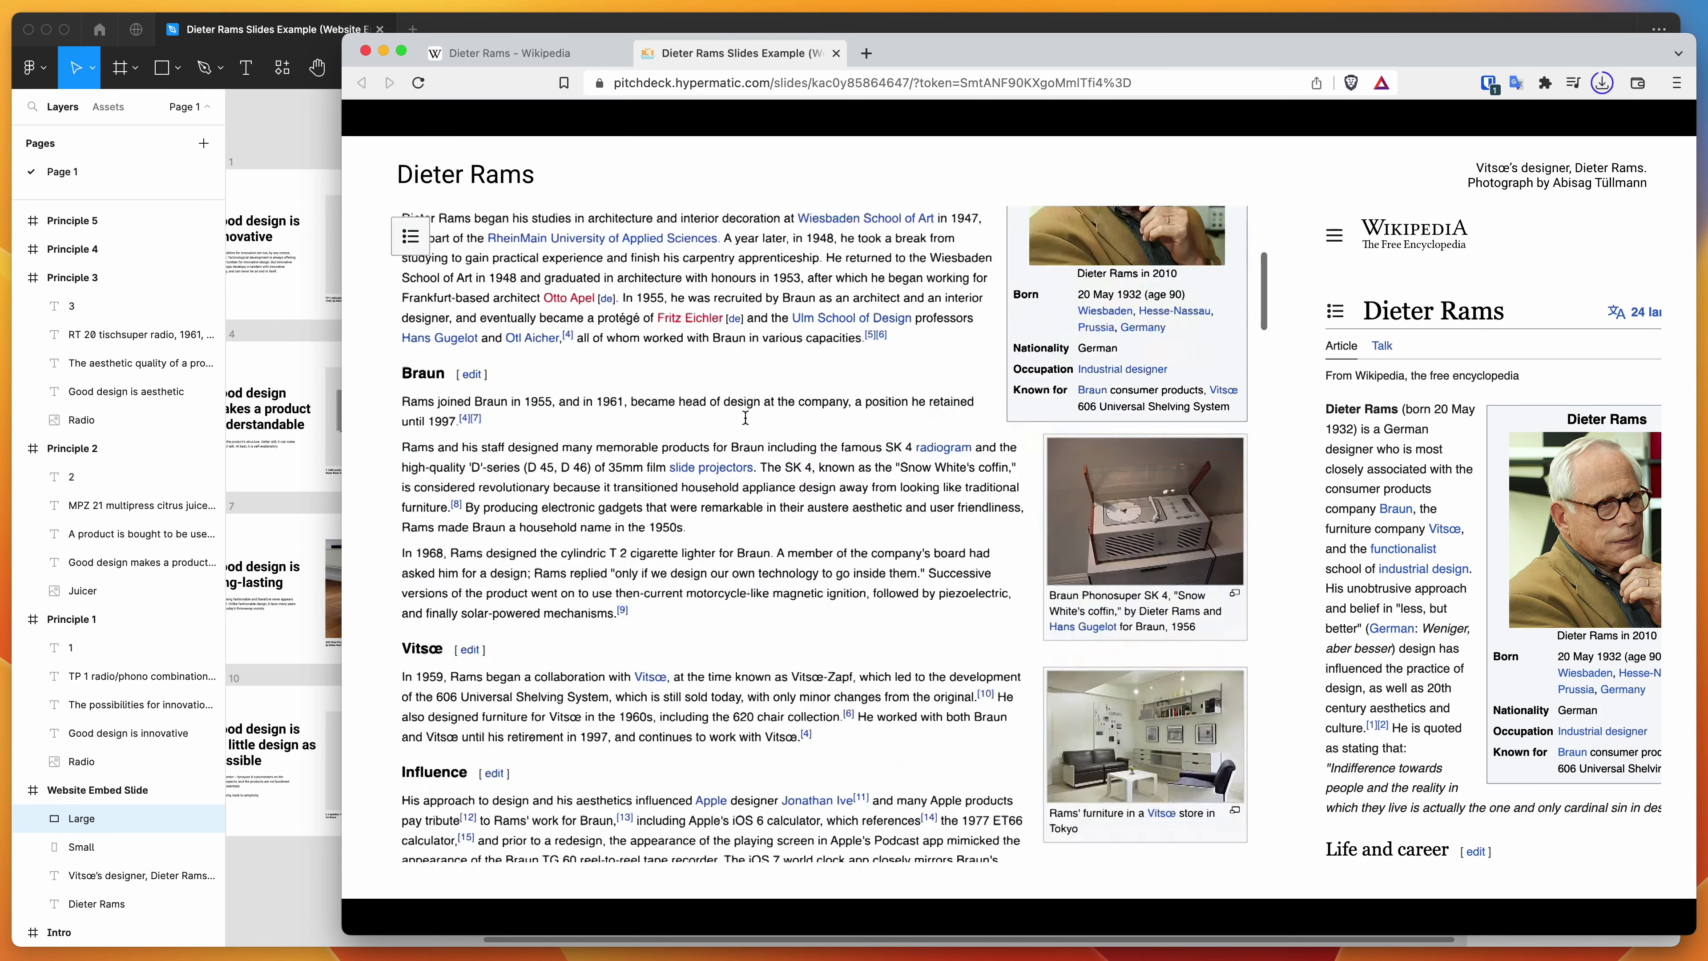
pyautogui.scroll(5, 745, 417)
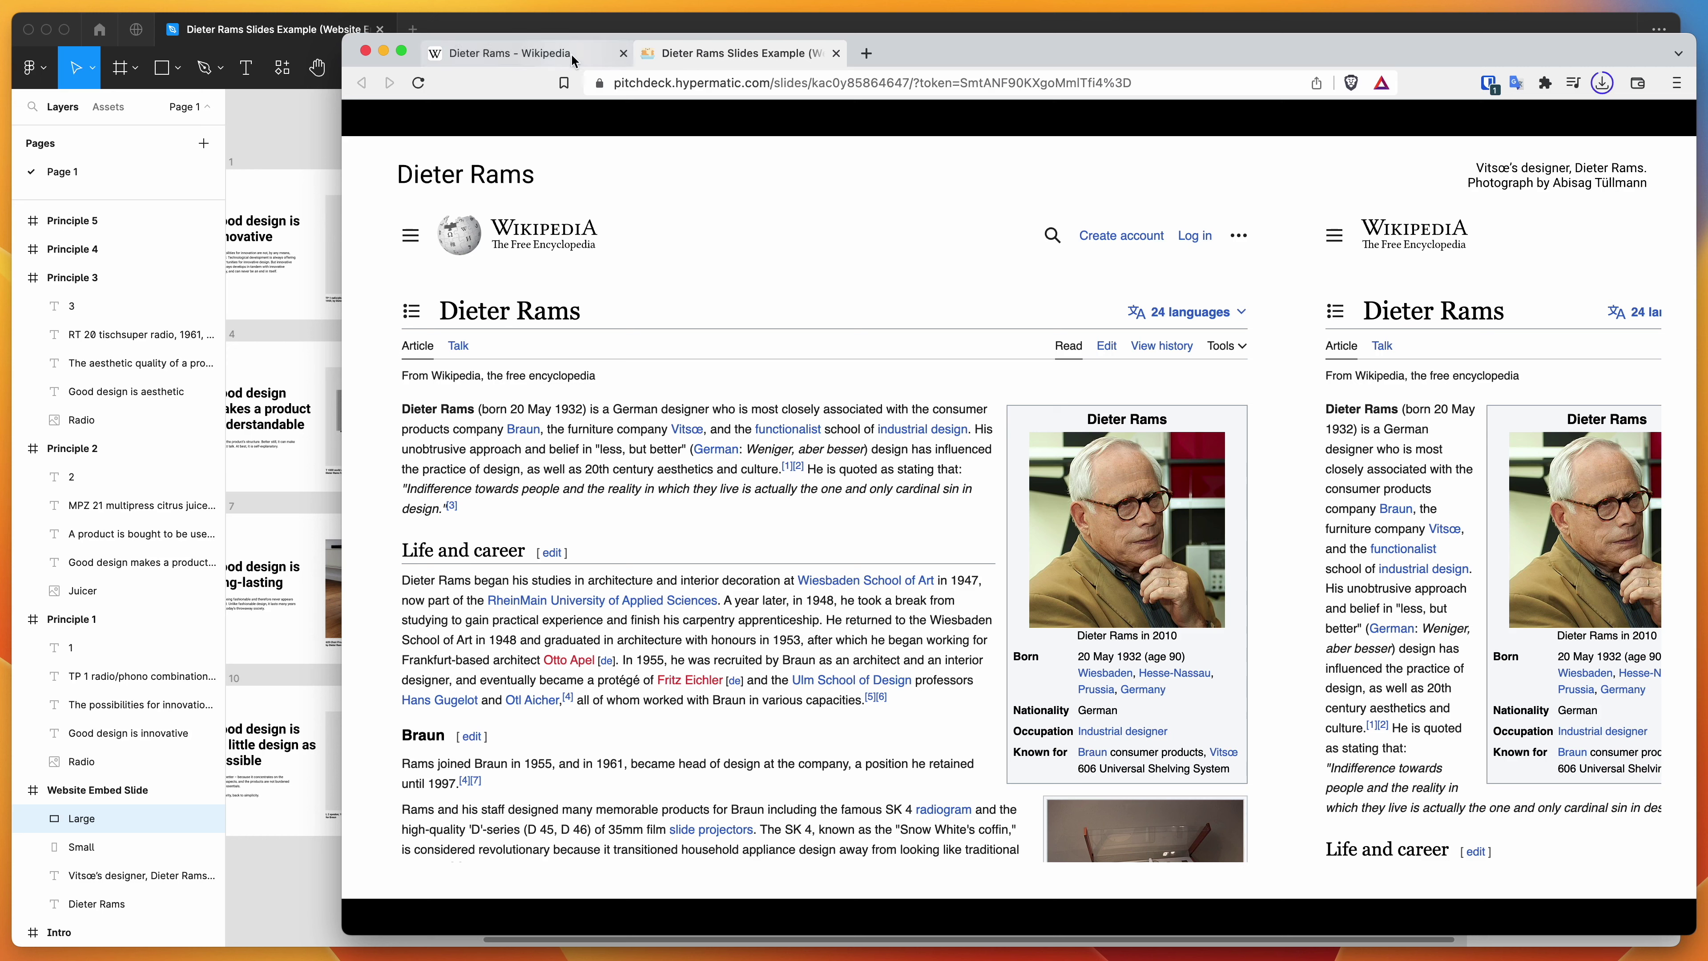
pyautogui.click(544, 58)
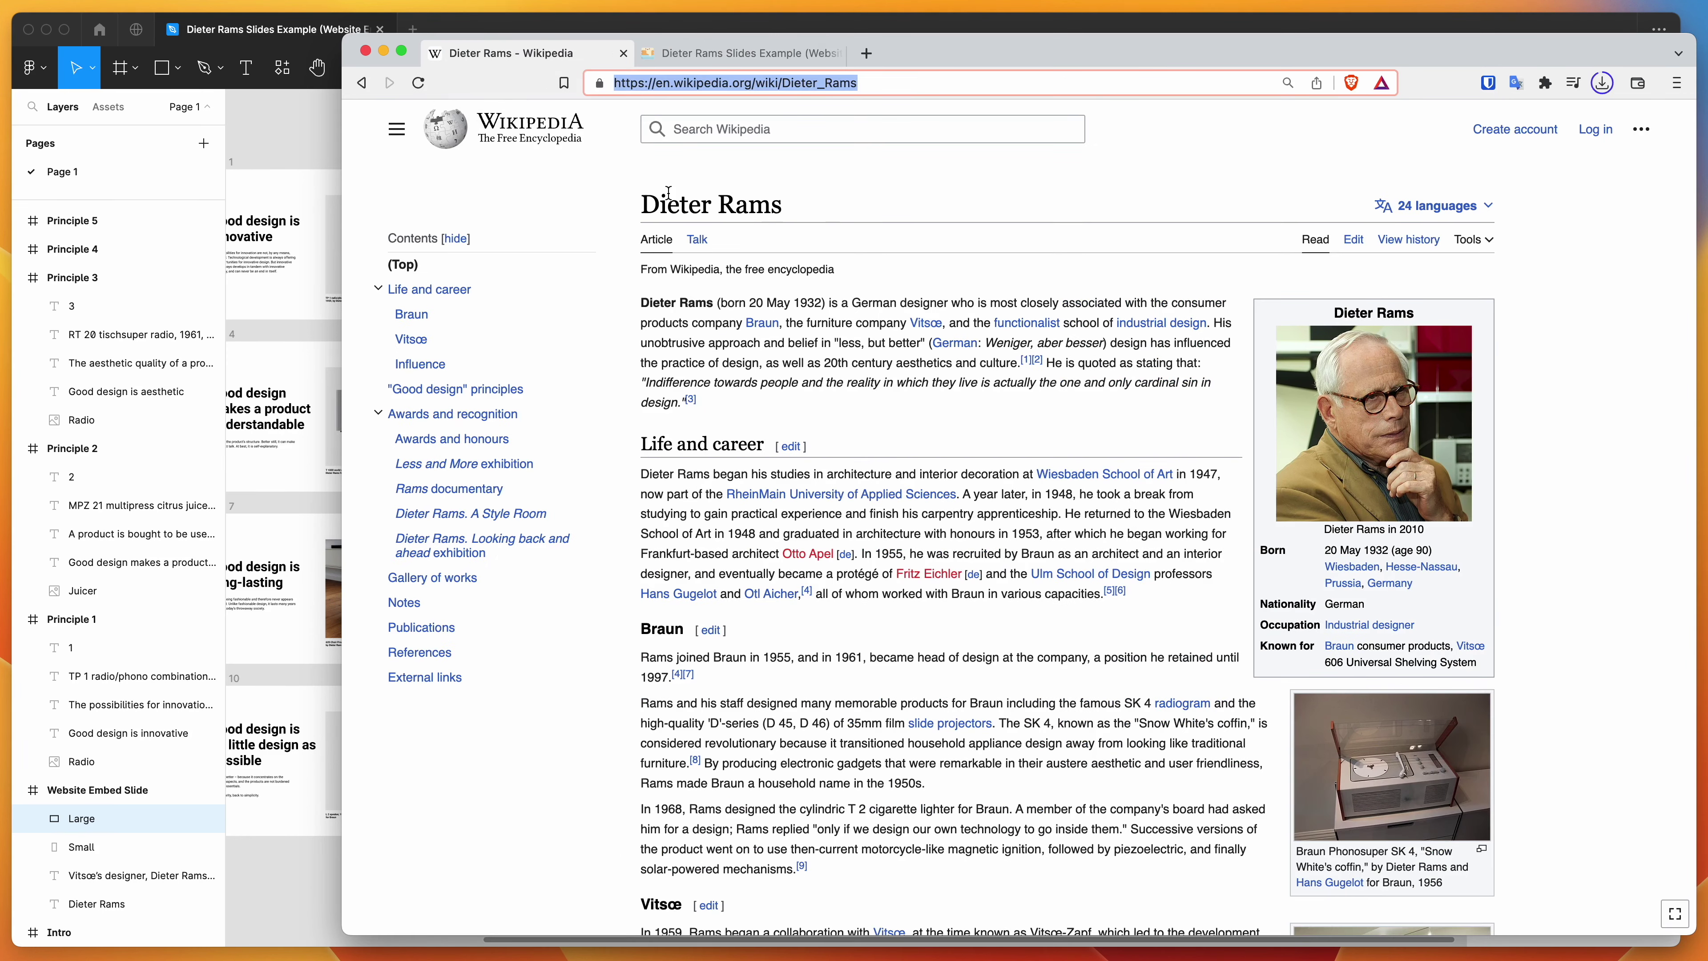
pyautogui.click(293, 139)
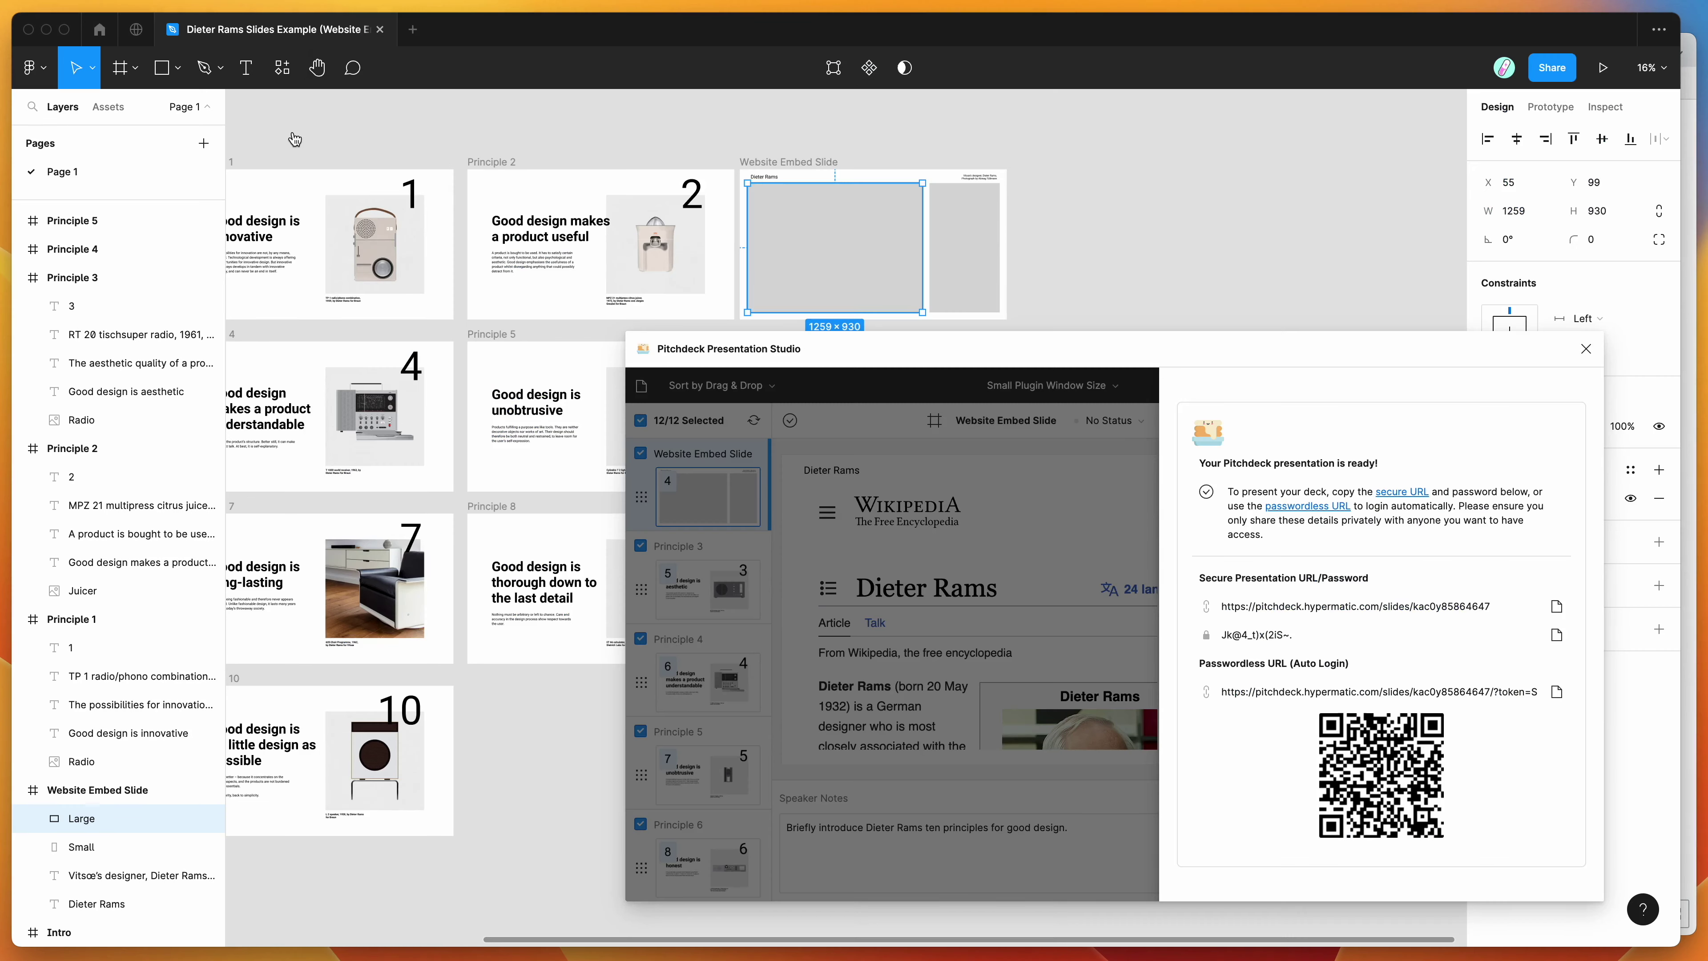
pyautogui.moveTo(1373, 365); pyautogui.dragTo(1344, 369)
pyautogui.click(1096, 491)
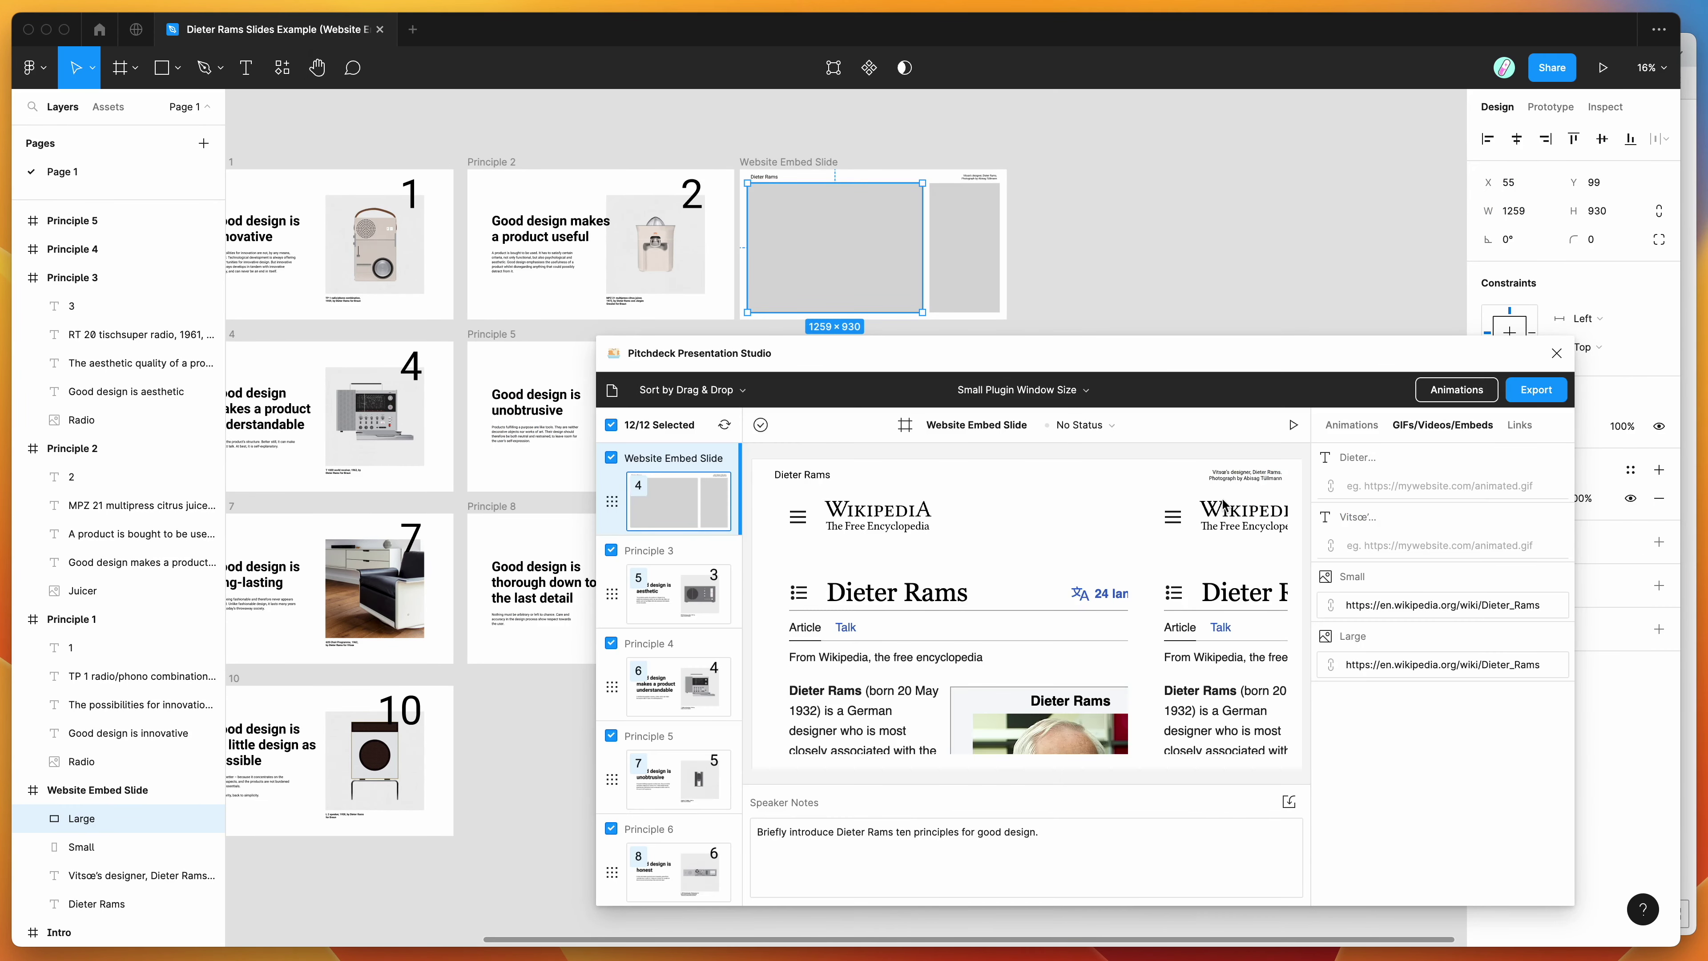
pyautogui.click(1464, 605)
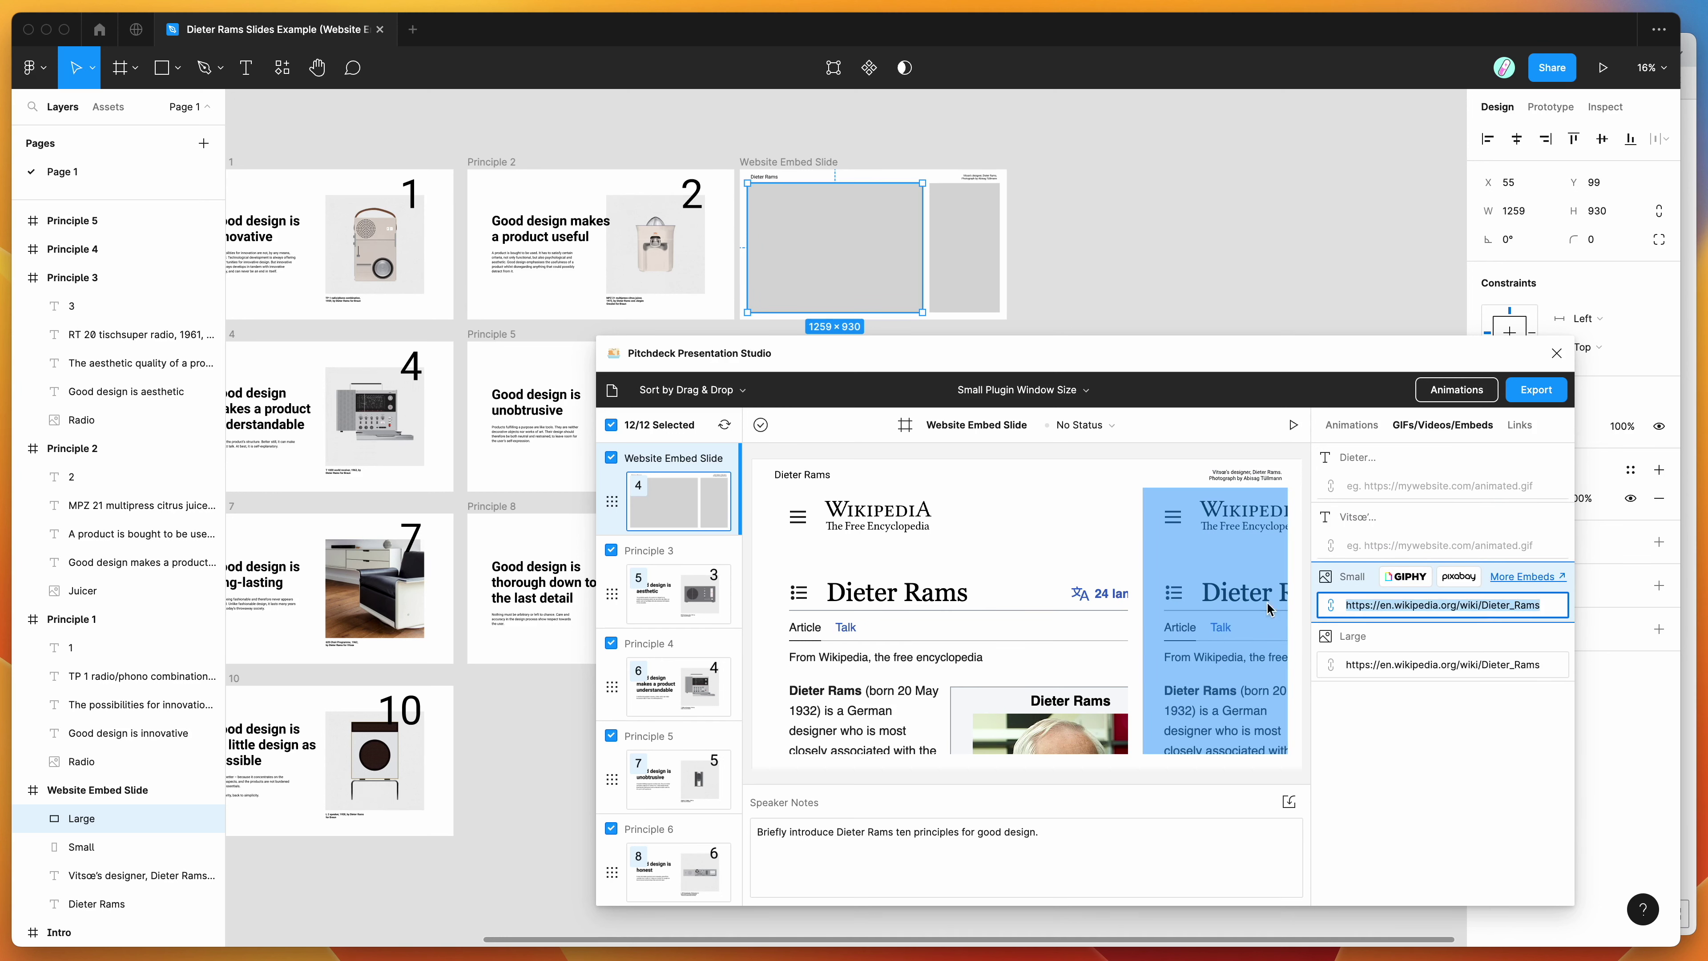
pyautogui.tripleClick(1547, 606)
pyautogui.write('ht')
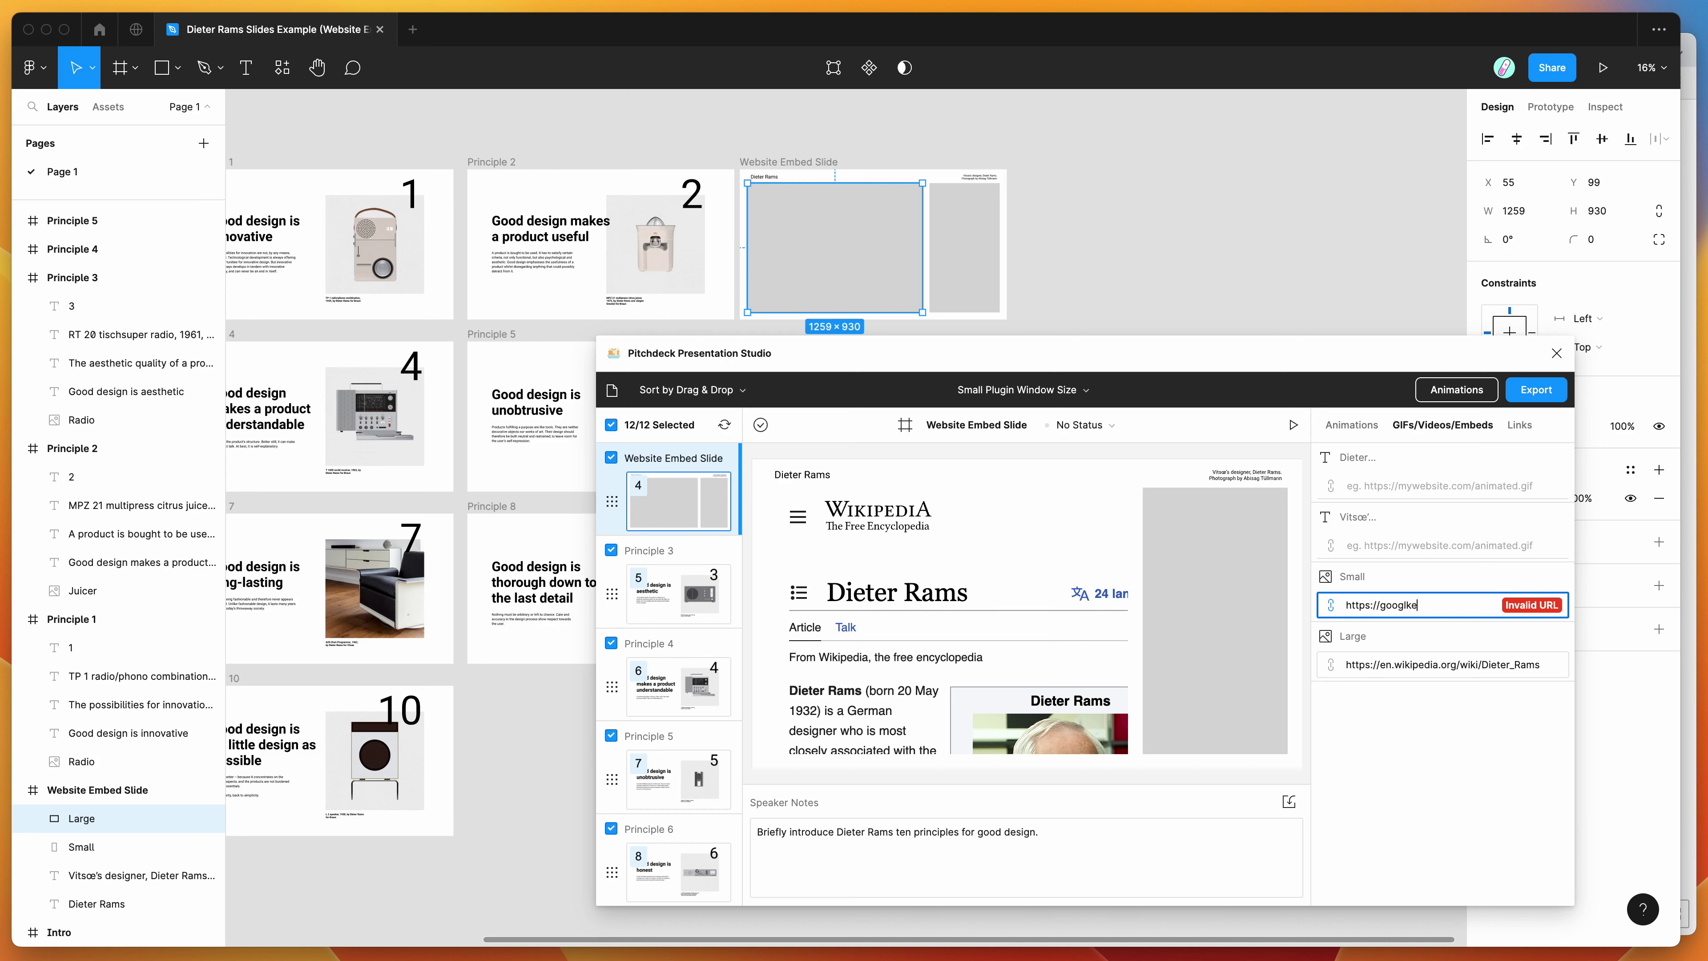
pyautogui.write('tps://google.com')
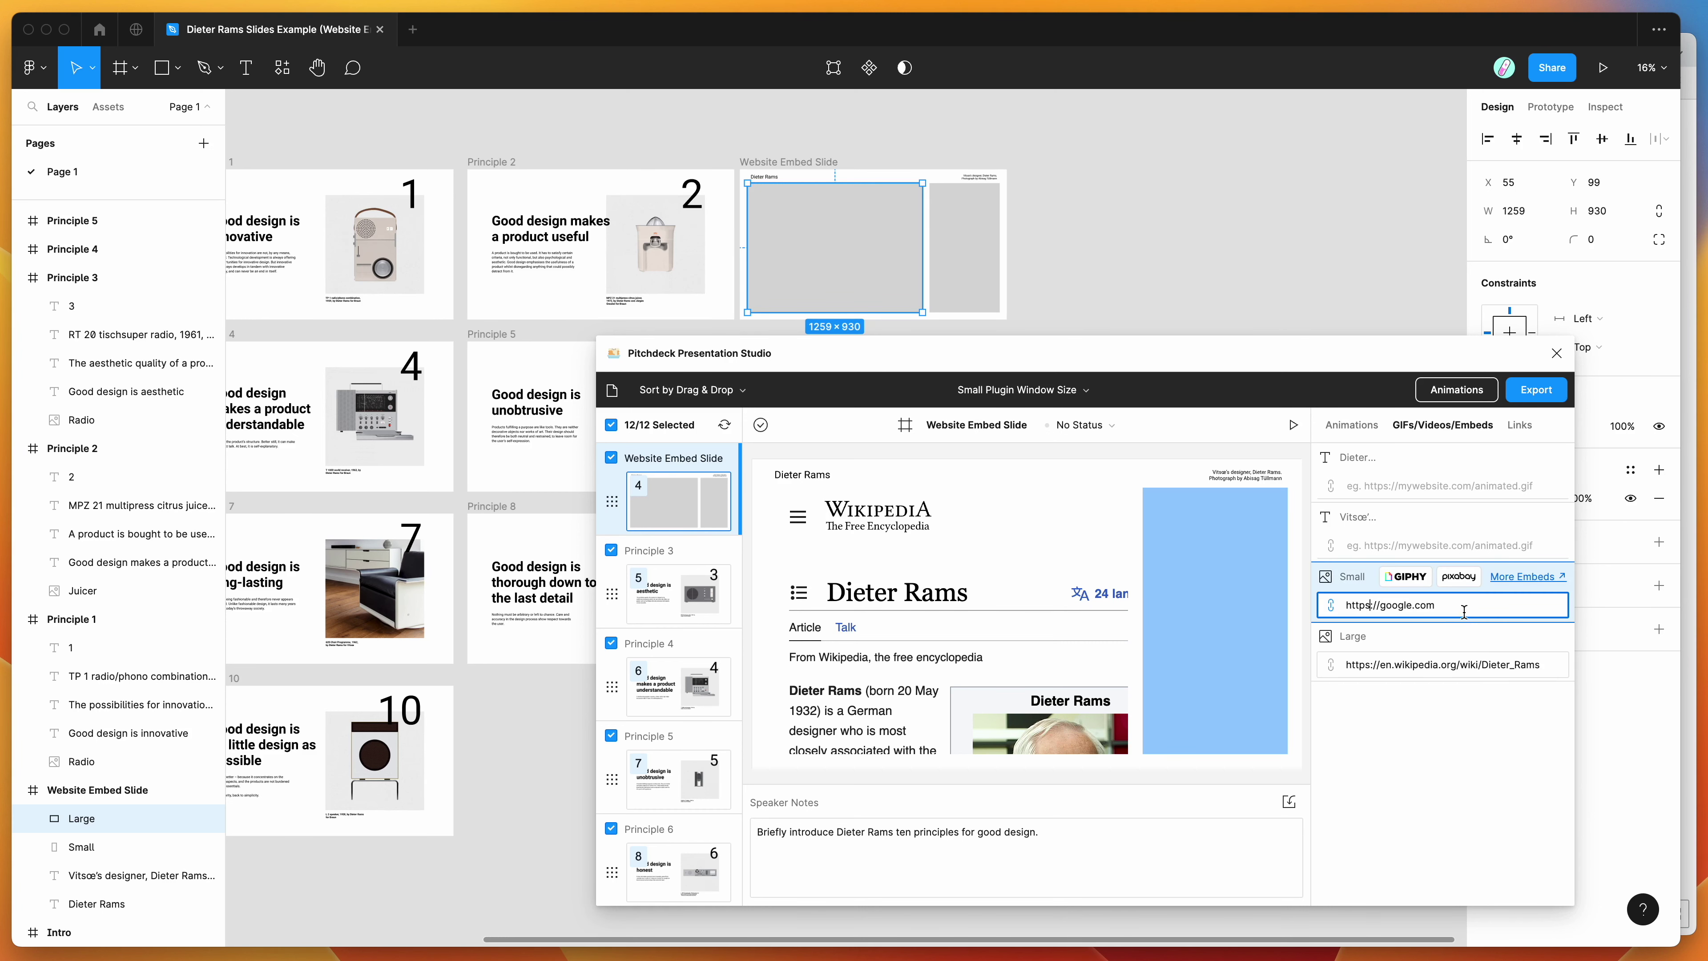
pyautogui.moveTo(1464, 612); pyautogui.dragTo(1335, 609)
pyautogui.click(1408, 606)
pyautogui.moveTo(1454, 606); pyautogui.dragTo(1348, 607)
pyautogui.click(1386, 606)
pyautogui.moveTo(1439, 606); pyautogui.dragTo(1347, 605)
pyautogui.click(1345, 606)
pyautogui.click(1349, 605)
pyautogui.moveTo(1466, 604); pyautogui.dragTo(1291, 609)
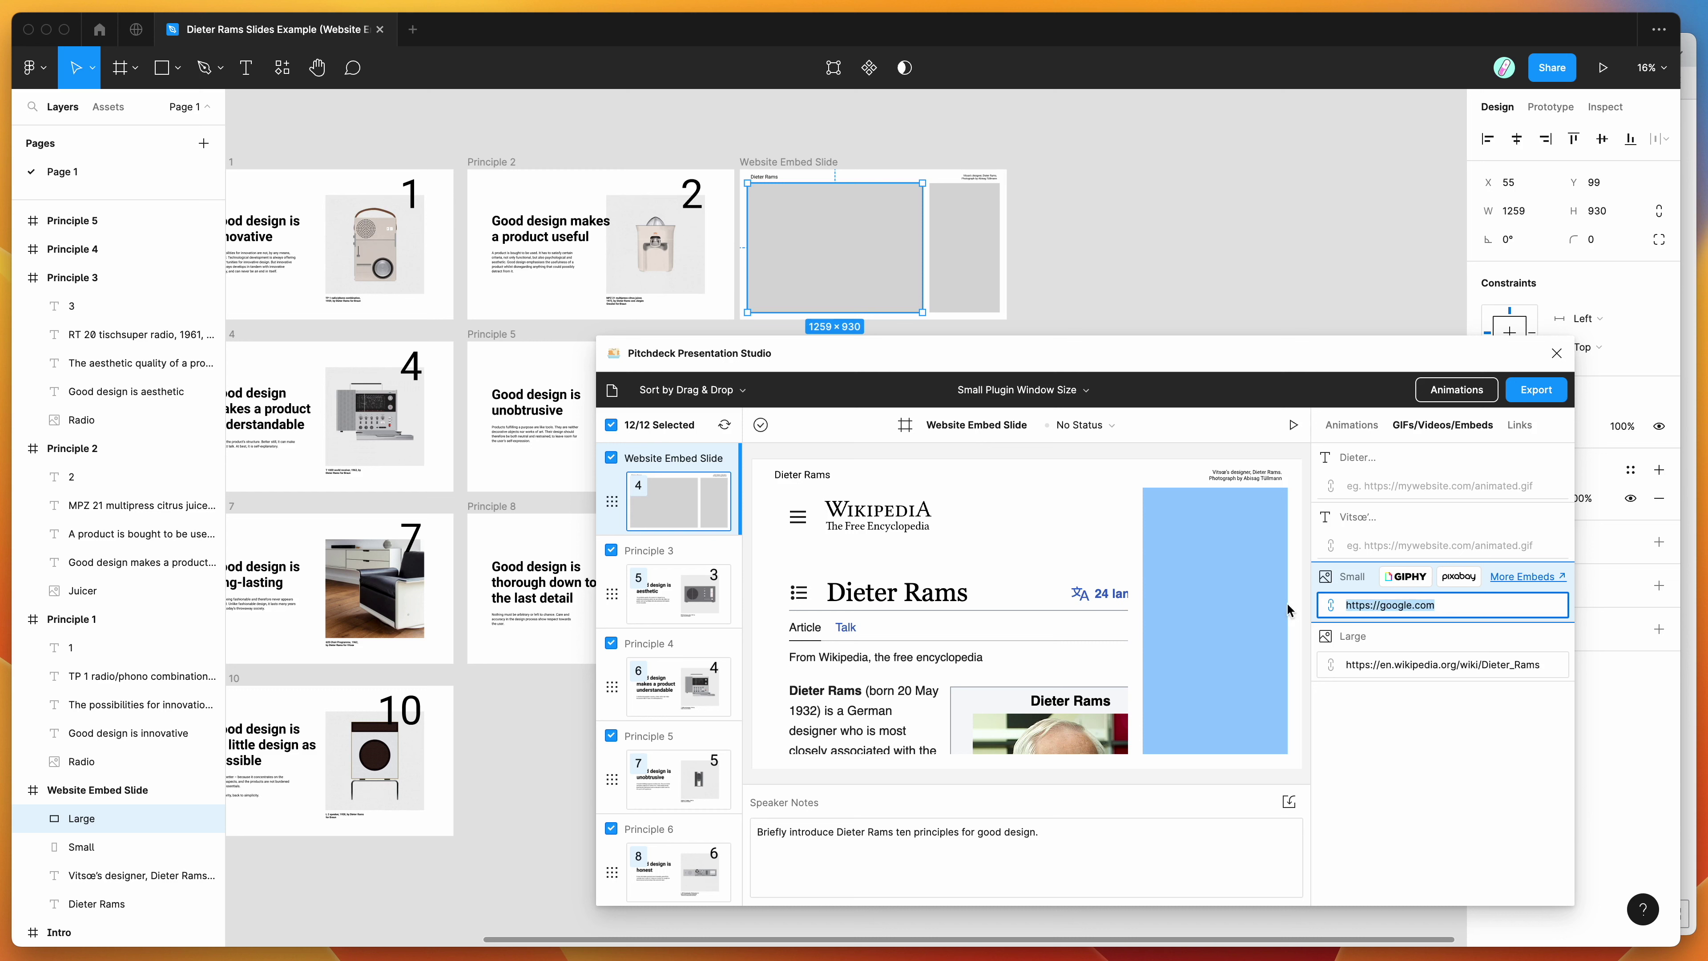
pyautogui.click(1338, 605)
pyautogui.moveTo(1347, 605)
pyautogui.mouseDown()
pyautogui.moveTo(1483, 605)
pyautogui.moveTo(1344, 605)
pyautogui.mouseUp()
pyautogui.click(1347, 605)
pyautogui.moveTo(1461, 605); pyautogui.dragTo(1326, 605)
pyautogui.click(1326, 605)
pyautogui.moveTo(1480, 605); pyautogui.dragTo(1278, 612)
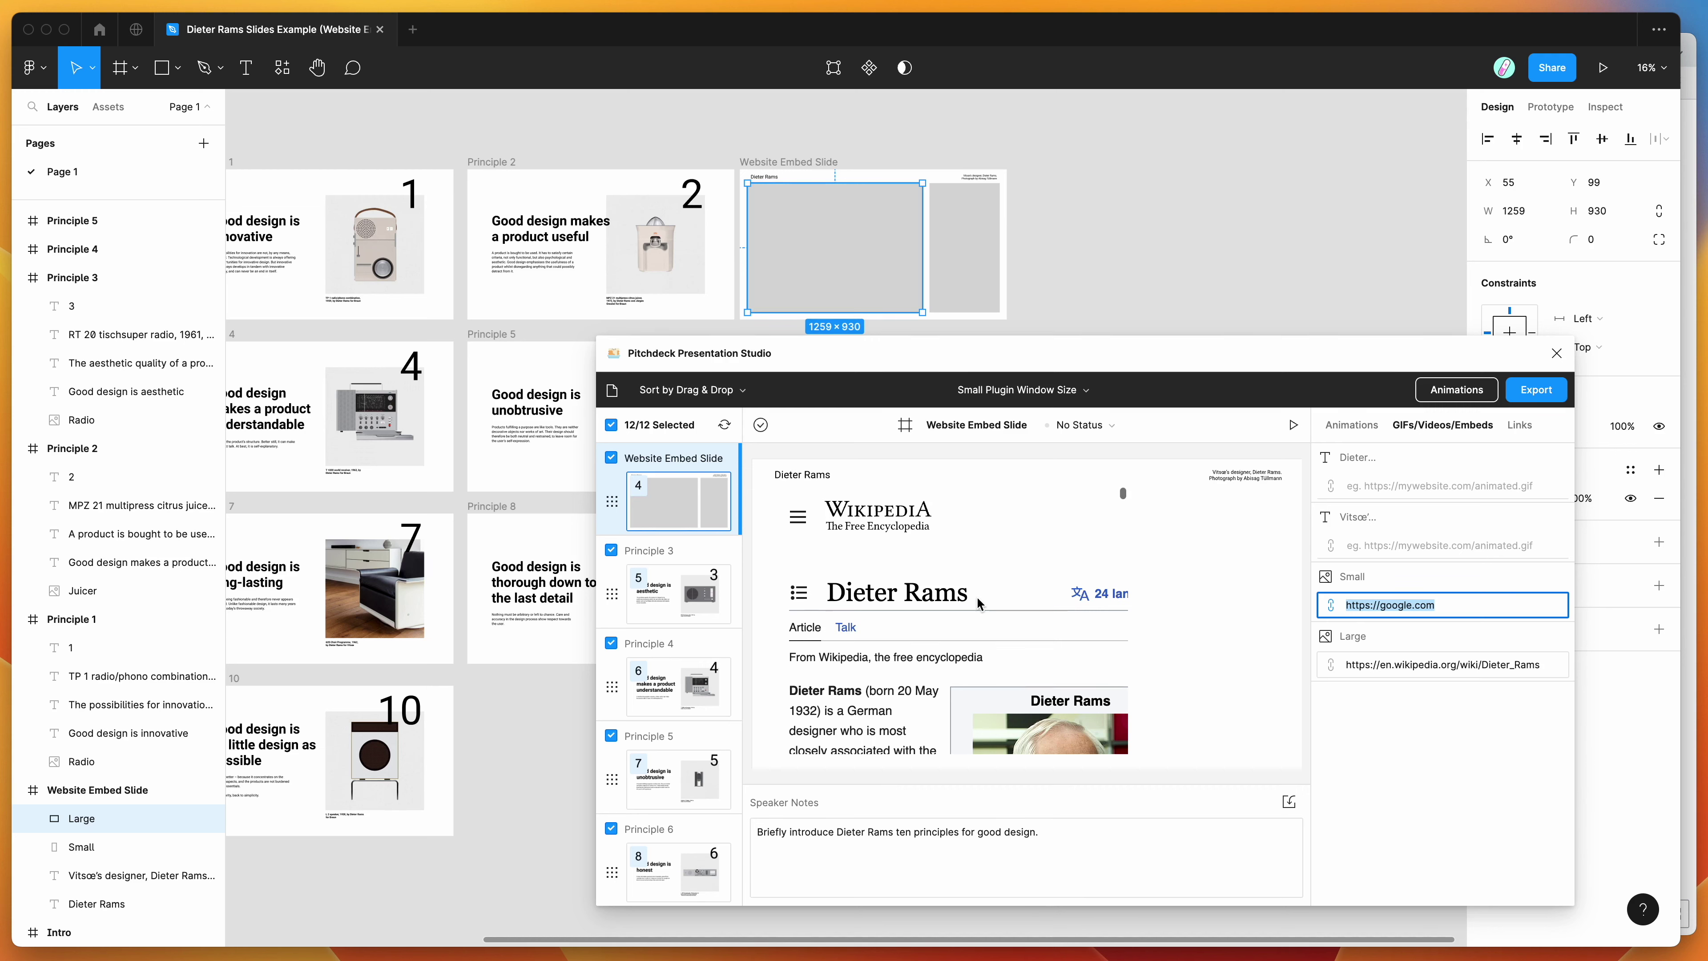
# Step: Replace the Small embed's google.com address by pasting the Dieter Rams Wikipedia URL
pyautogui.scroll(-5, 977, 593)
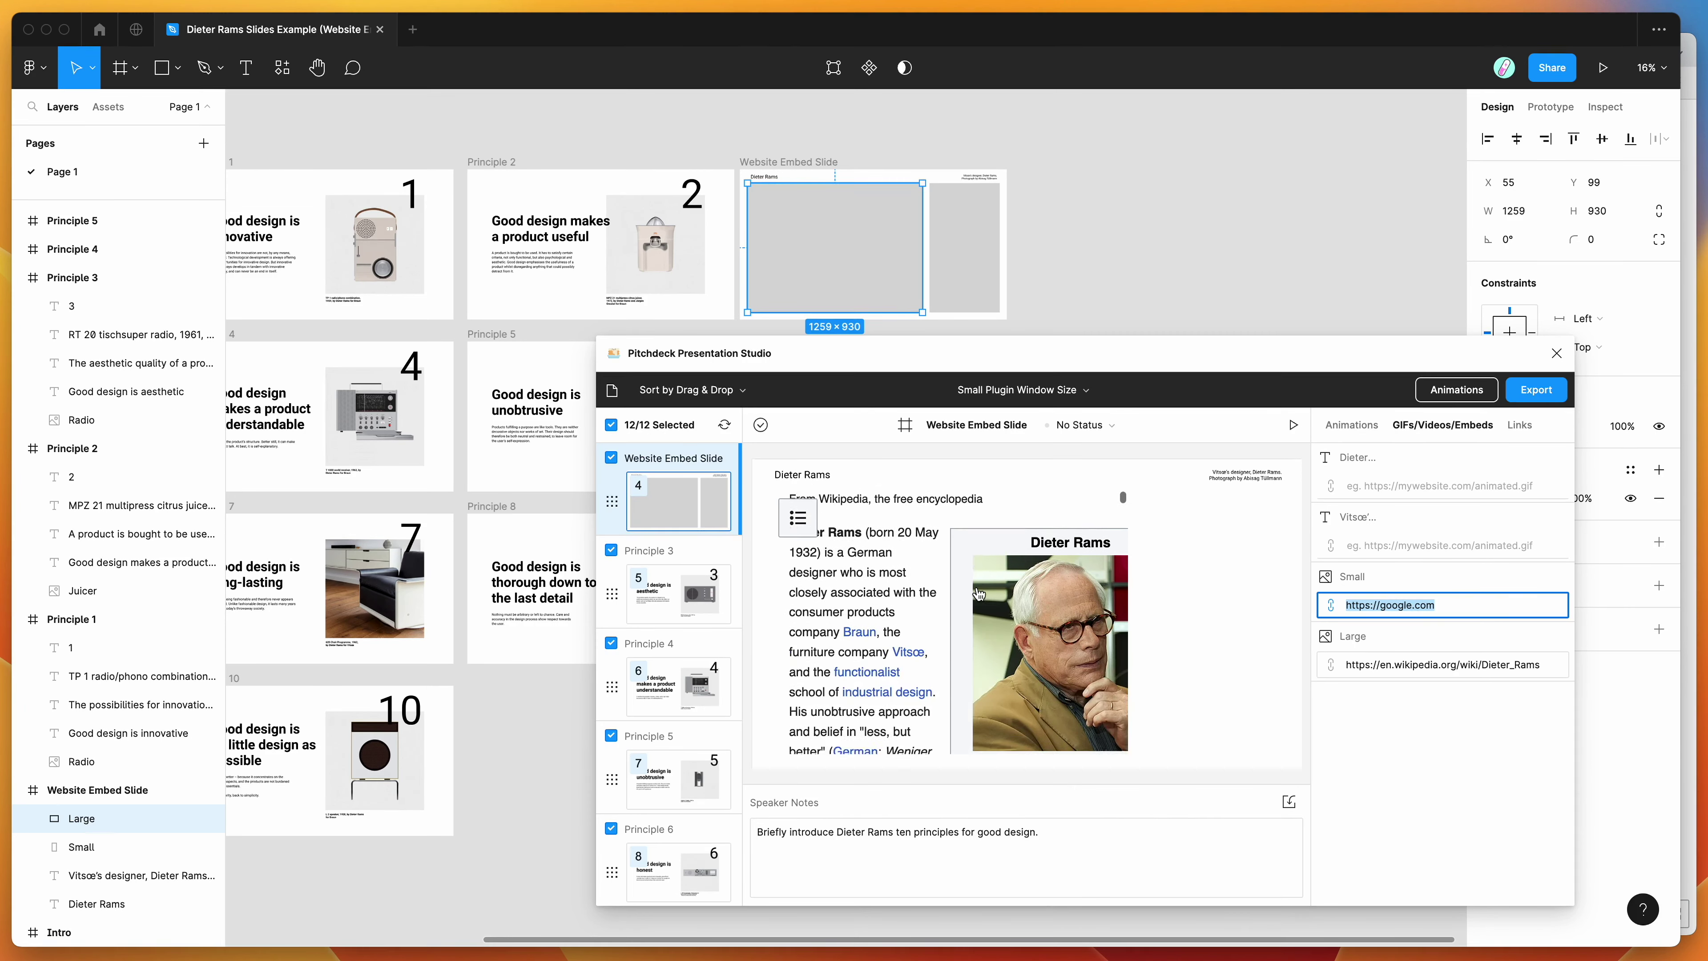
pyautogui.scroll(5, 978, 593)
pyautogui.scroll(-8, 977, 593)
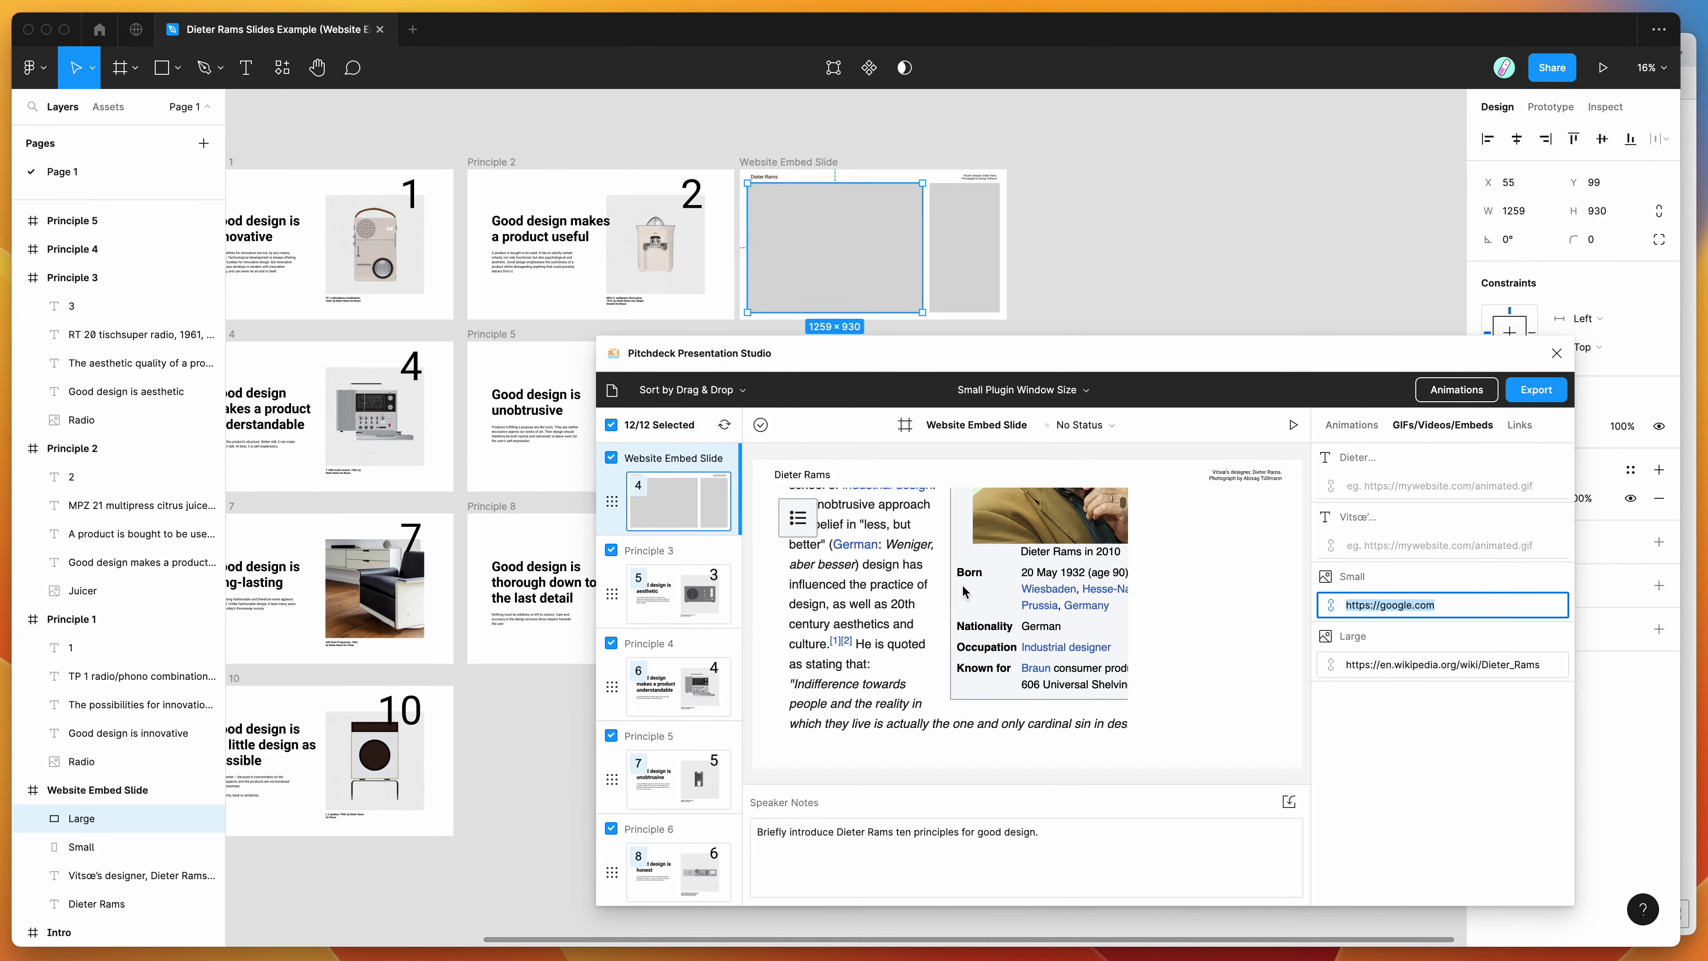
pyautogui.scroll(-6, 936, 589)
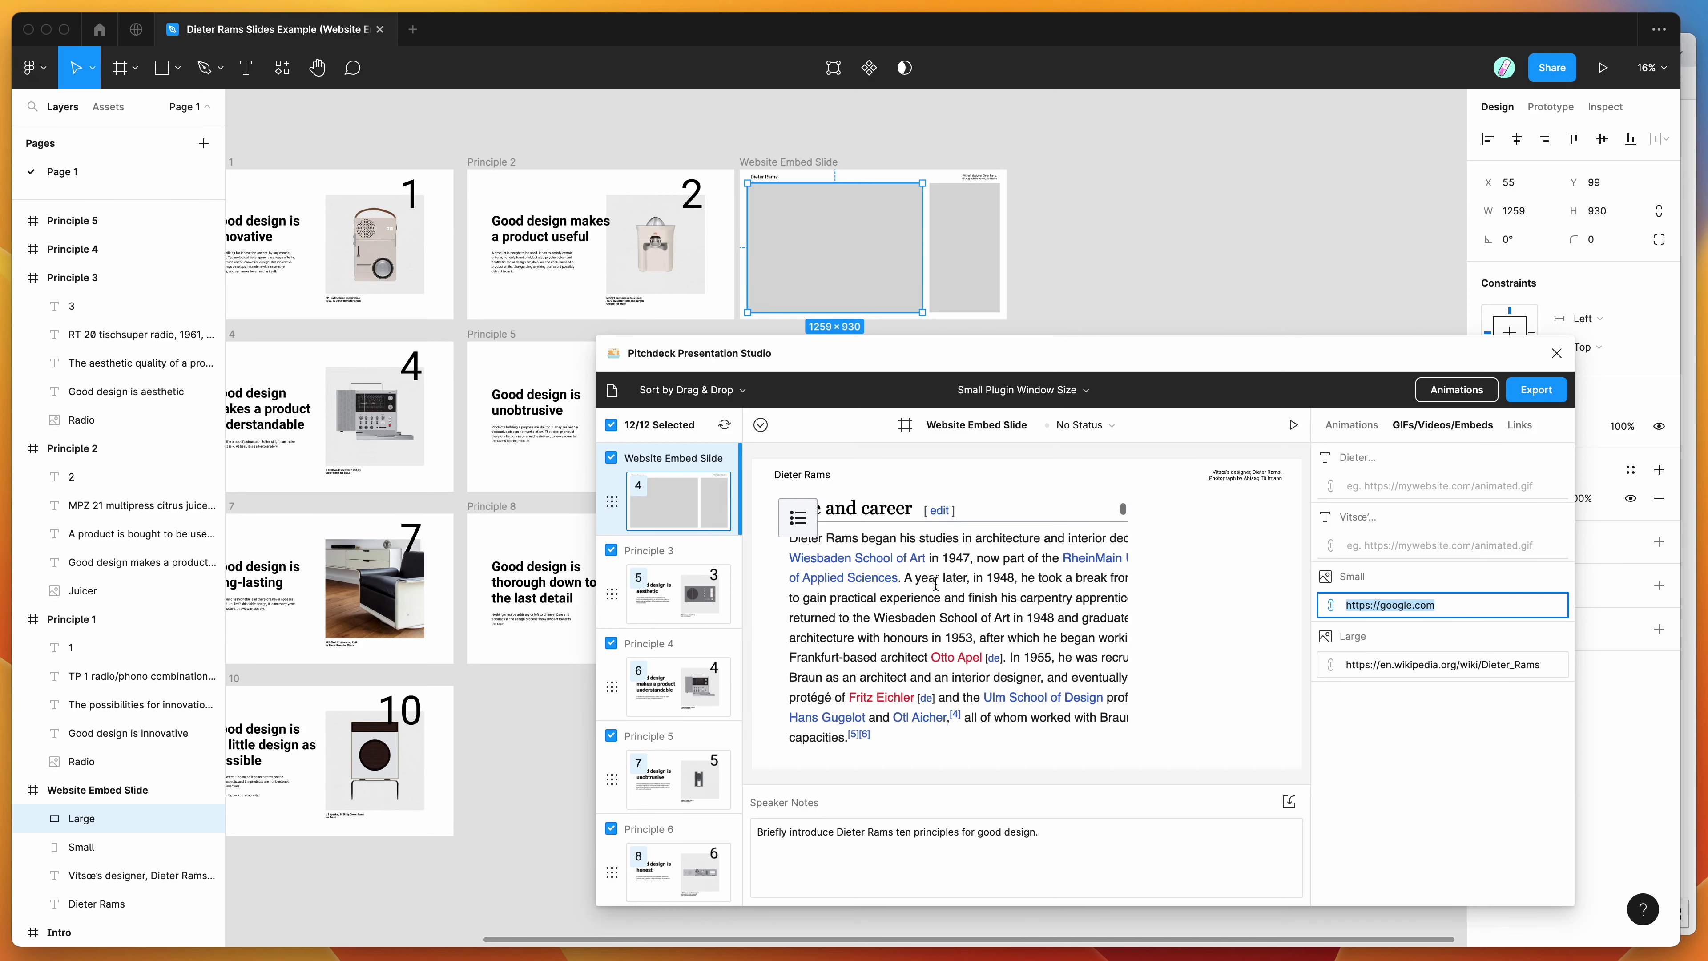
pyautogui.scroll(15, 935, 584)
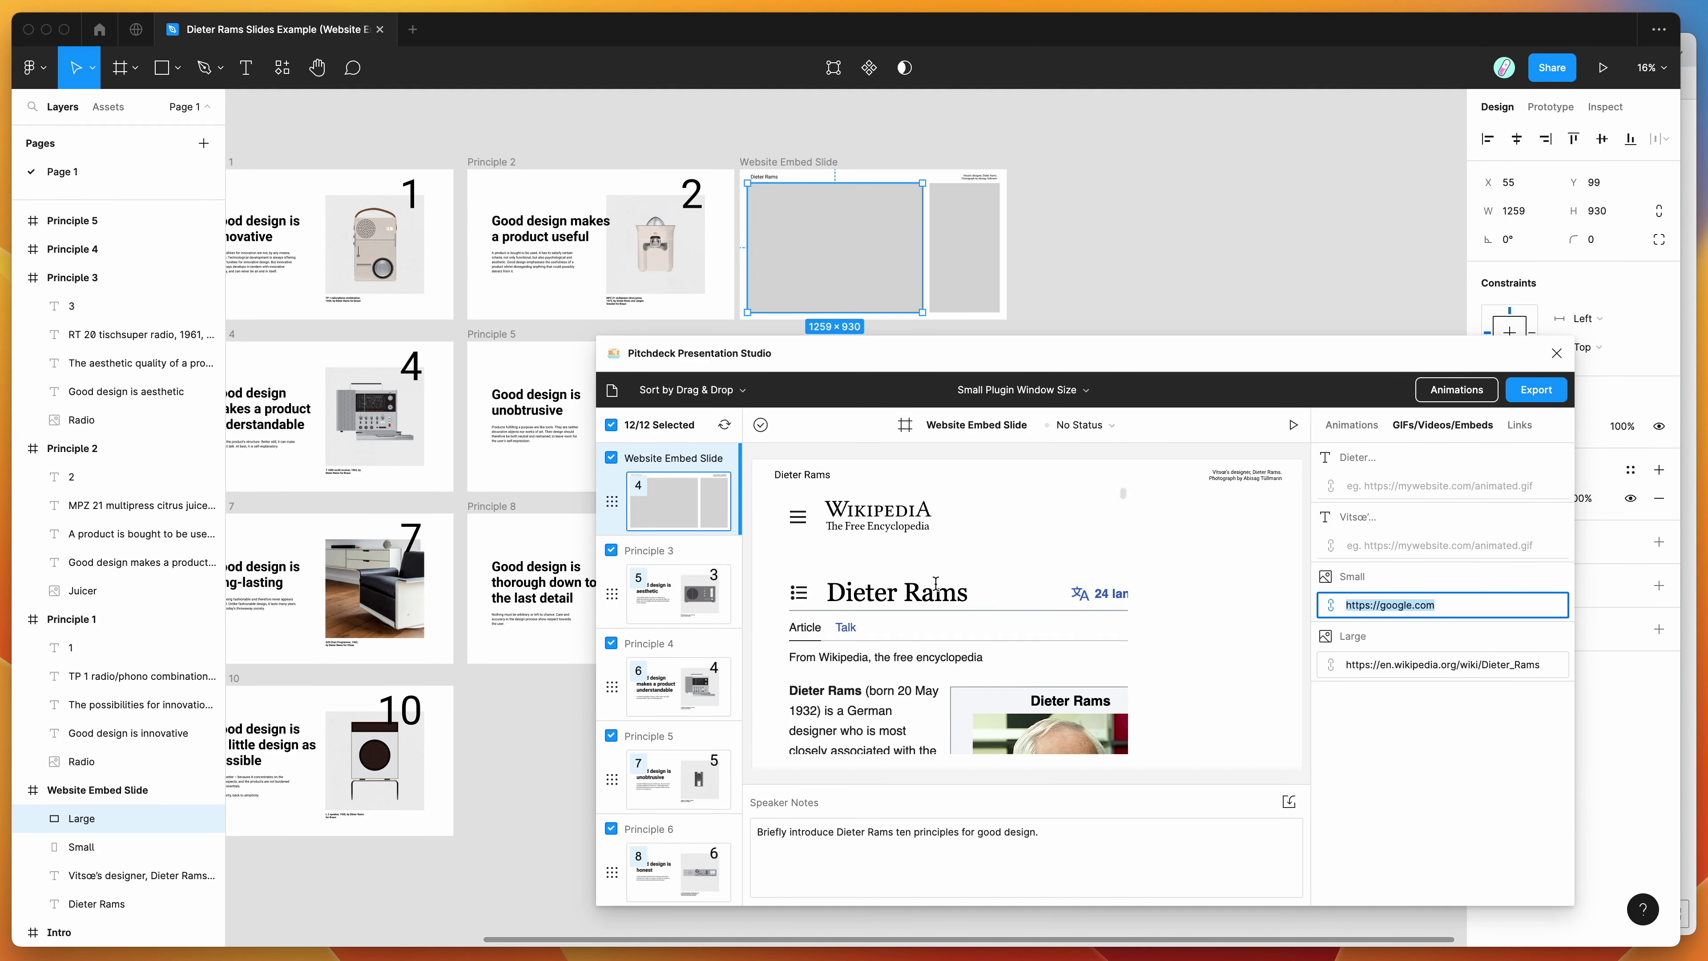
pyautogui.scroll(-1, 935, 584)
pyautogui.scroll(1, 935, 584)
pyautogui.moveTo(1414, 615)
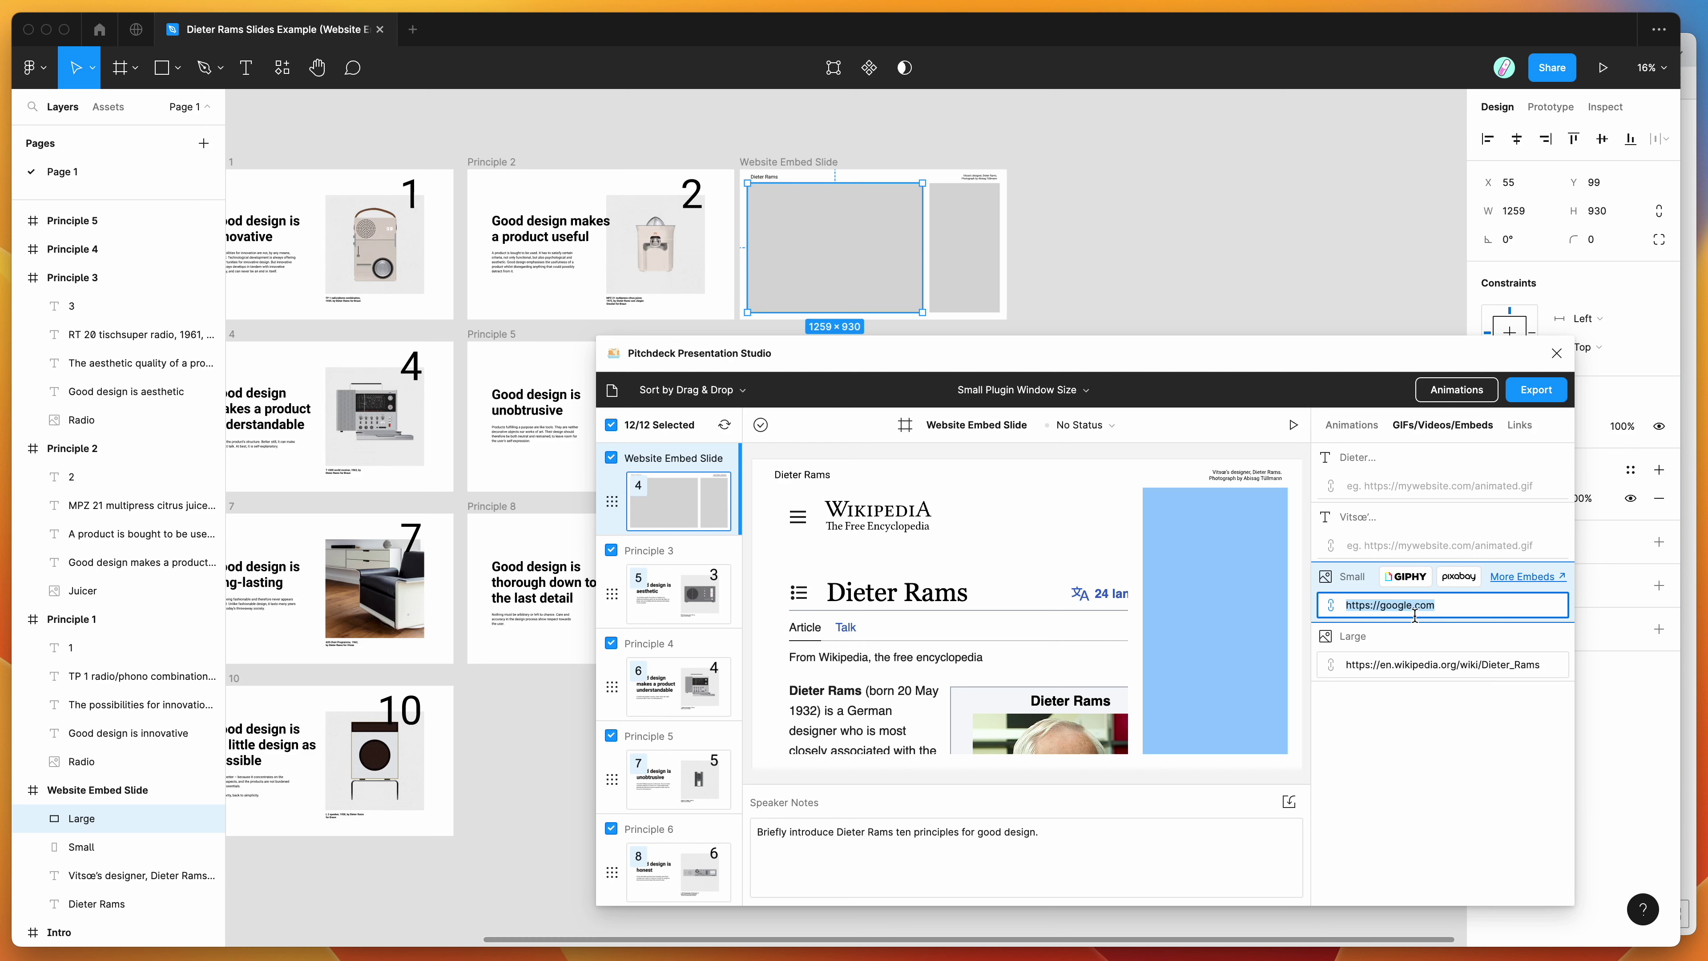
pyautogui.click(1452, 605)
pyautogui.moveTo(1351, 606); pyautogui.dragTo(1329, 605)
pyautogui.write('https://gooo')
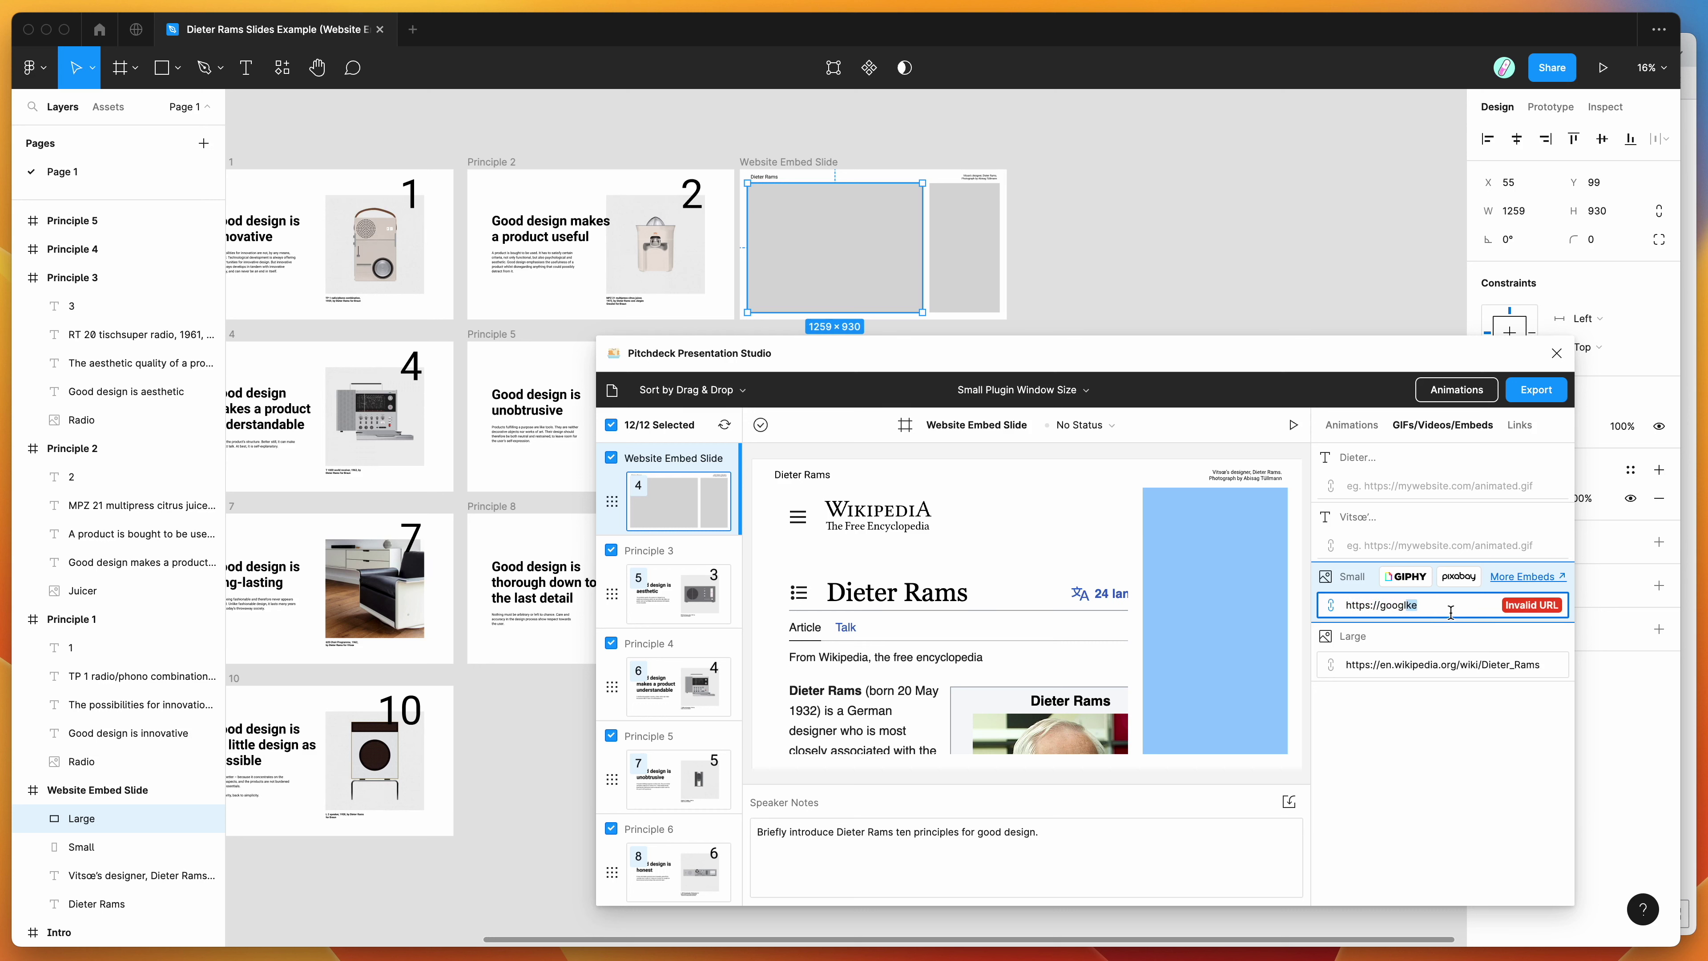
pyautogui.press('BackSpace')
pyautogui.press('BackSpace')
pyautogui.press('BackSpace')
pyautogui.press('BackSpace')
pyautogui.press('BackSpace')
pyautogui.press('BackSpace')
pyautogui.press('BackSpace')
pyautogui.press('BackSpace')
pyautogui.press('BackSpace')
pyautogui.press('BackSpace')
pyautogui.press('BackSpace')
pyautogui.press('BackSpace')
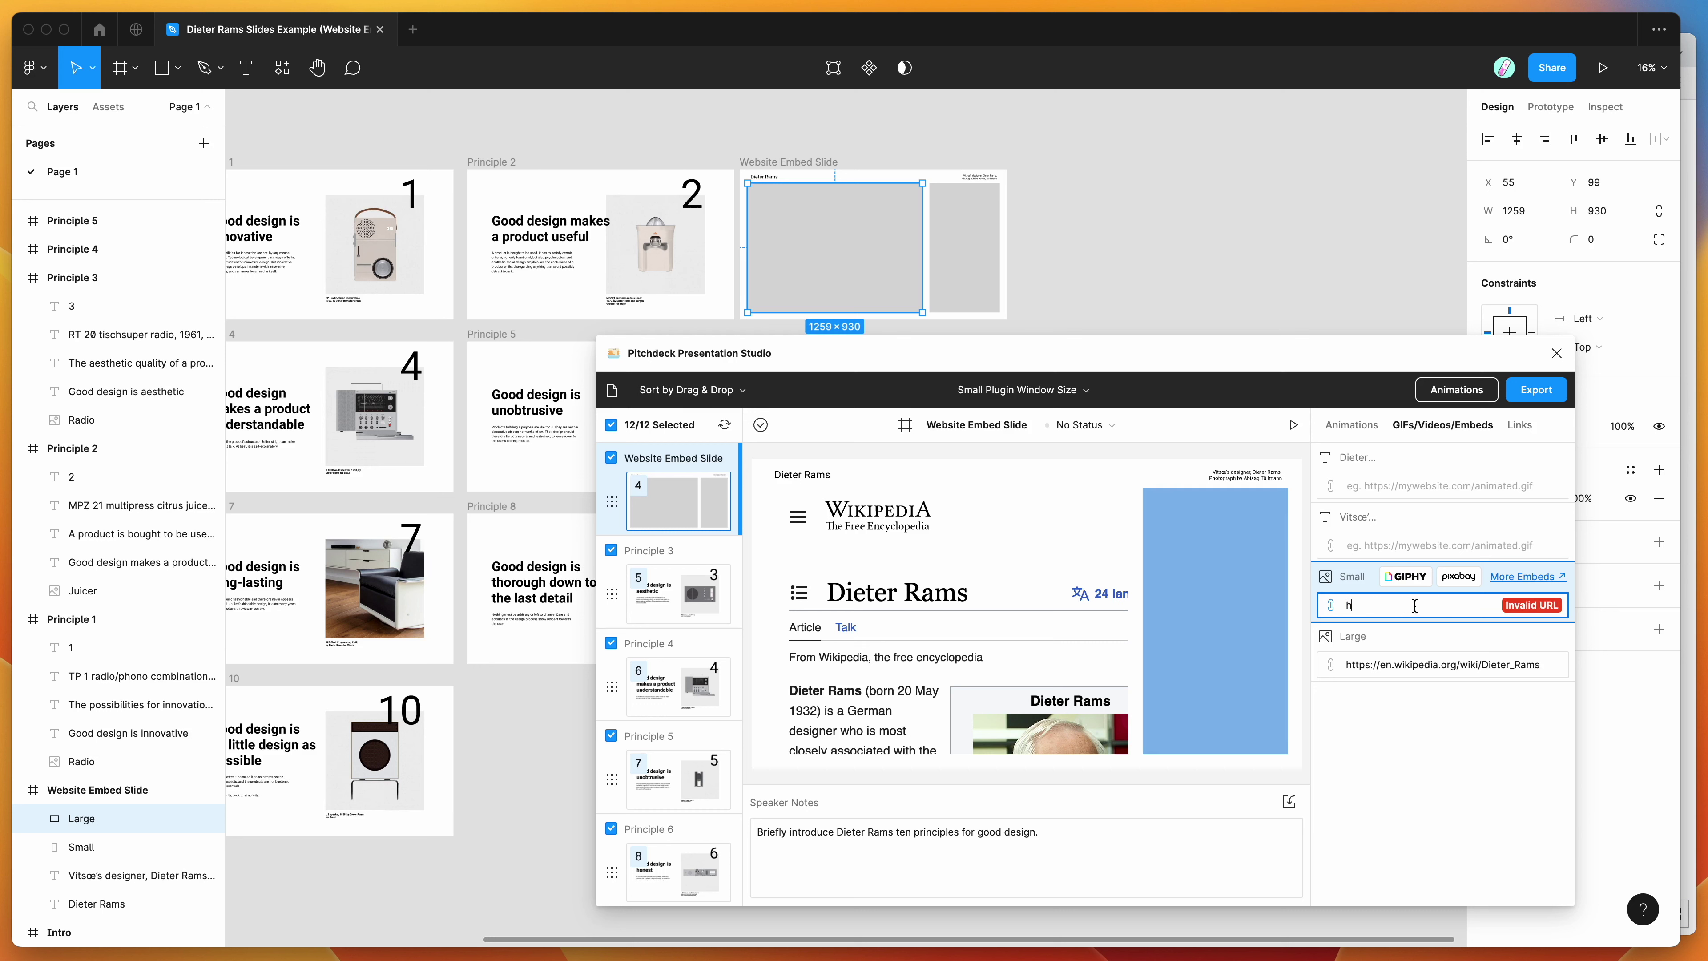
pyautogui.write('https://en.wikipedia.org/wiki/Dieter_Rams')
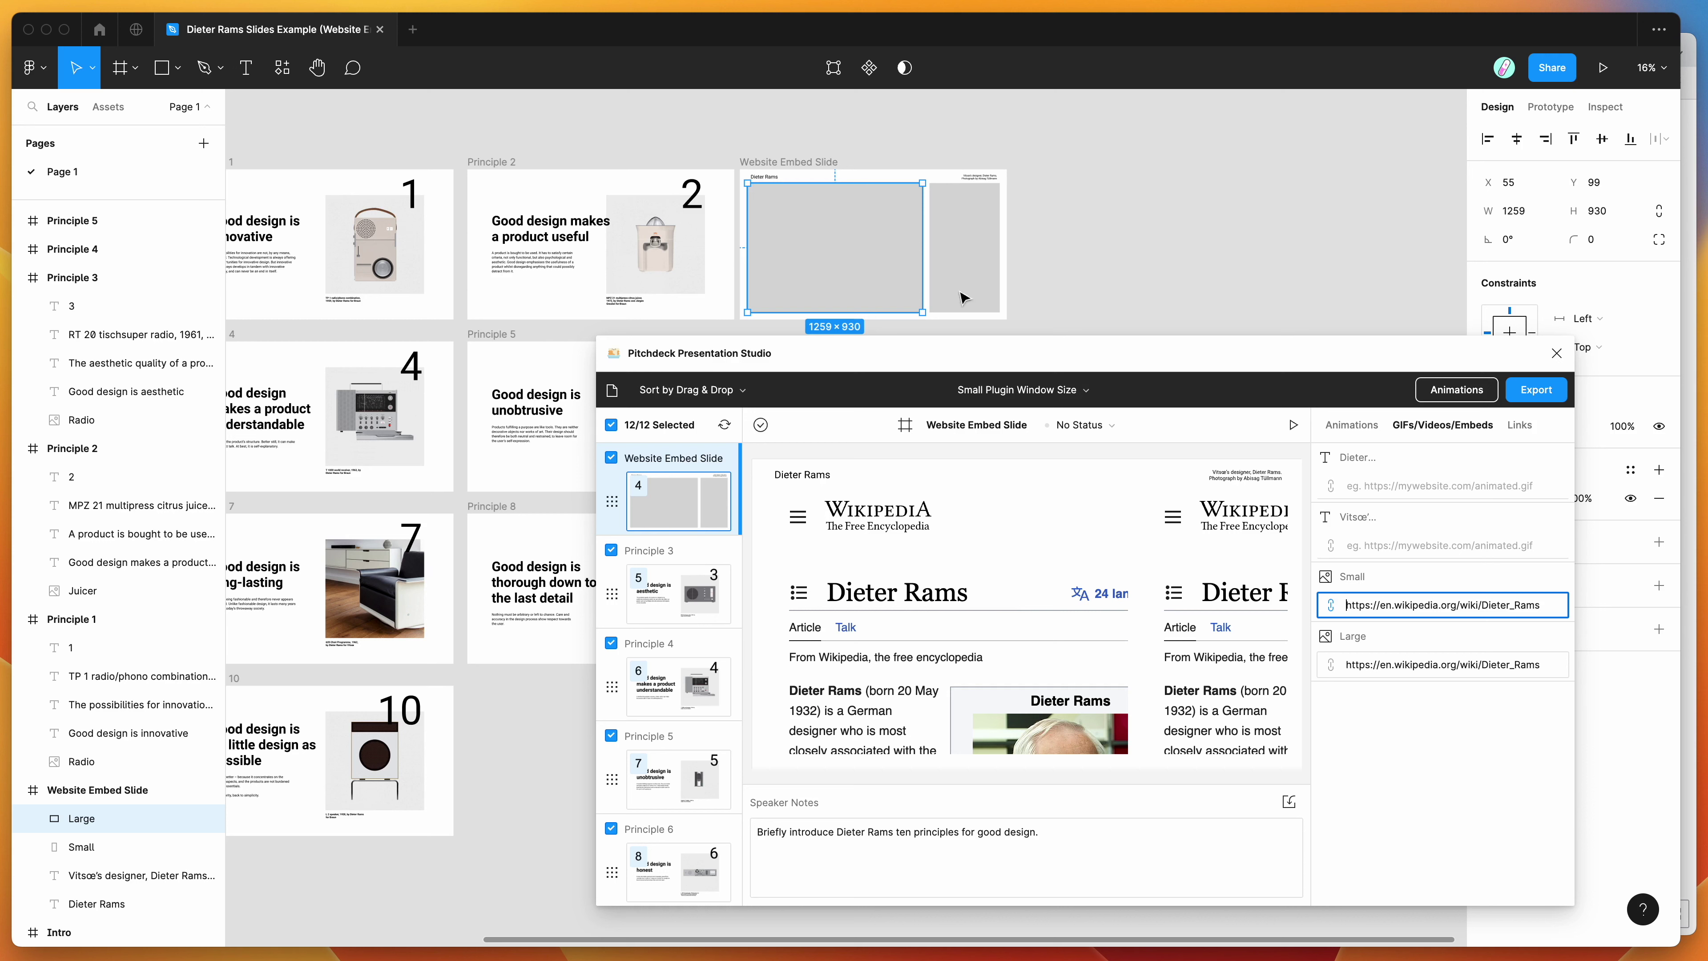
# Step: Delete the Small rectangle, widen the Large one to 1795 px, and reload the plugin's slides
pyautogui.click(955, 243)
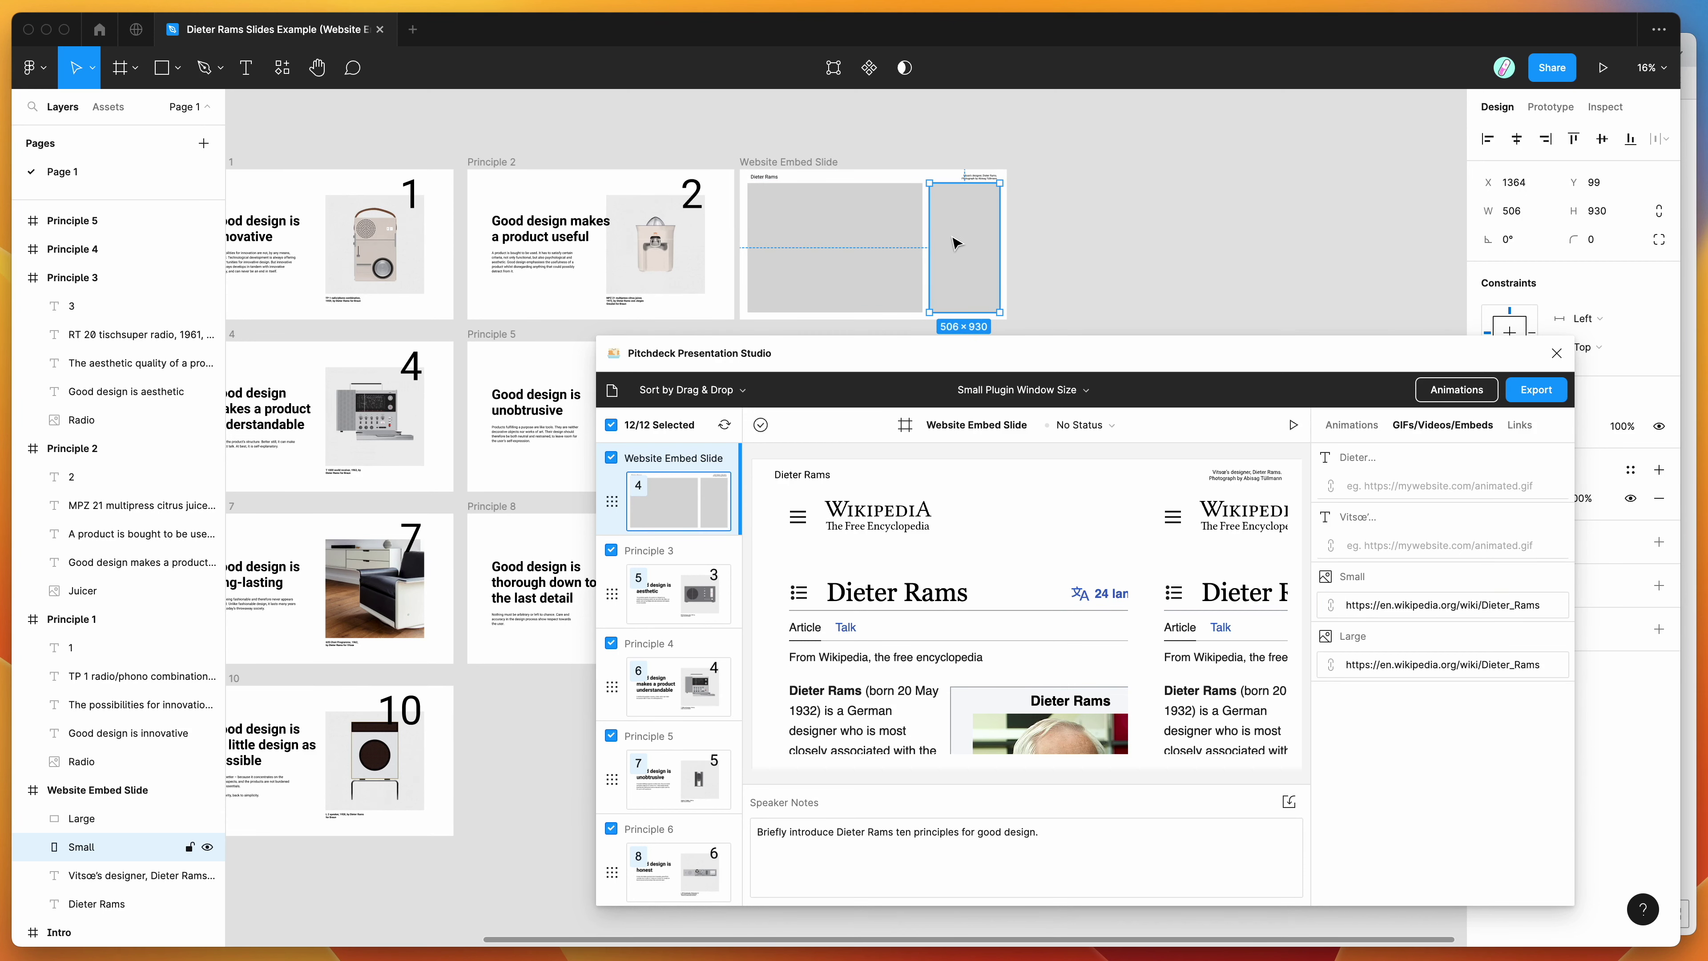
pyautogui.press('Delete')
pyautogui.click(928, 242)
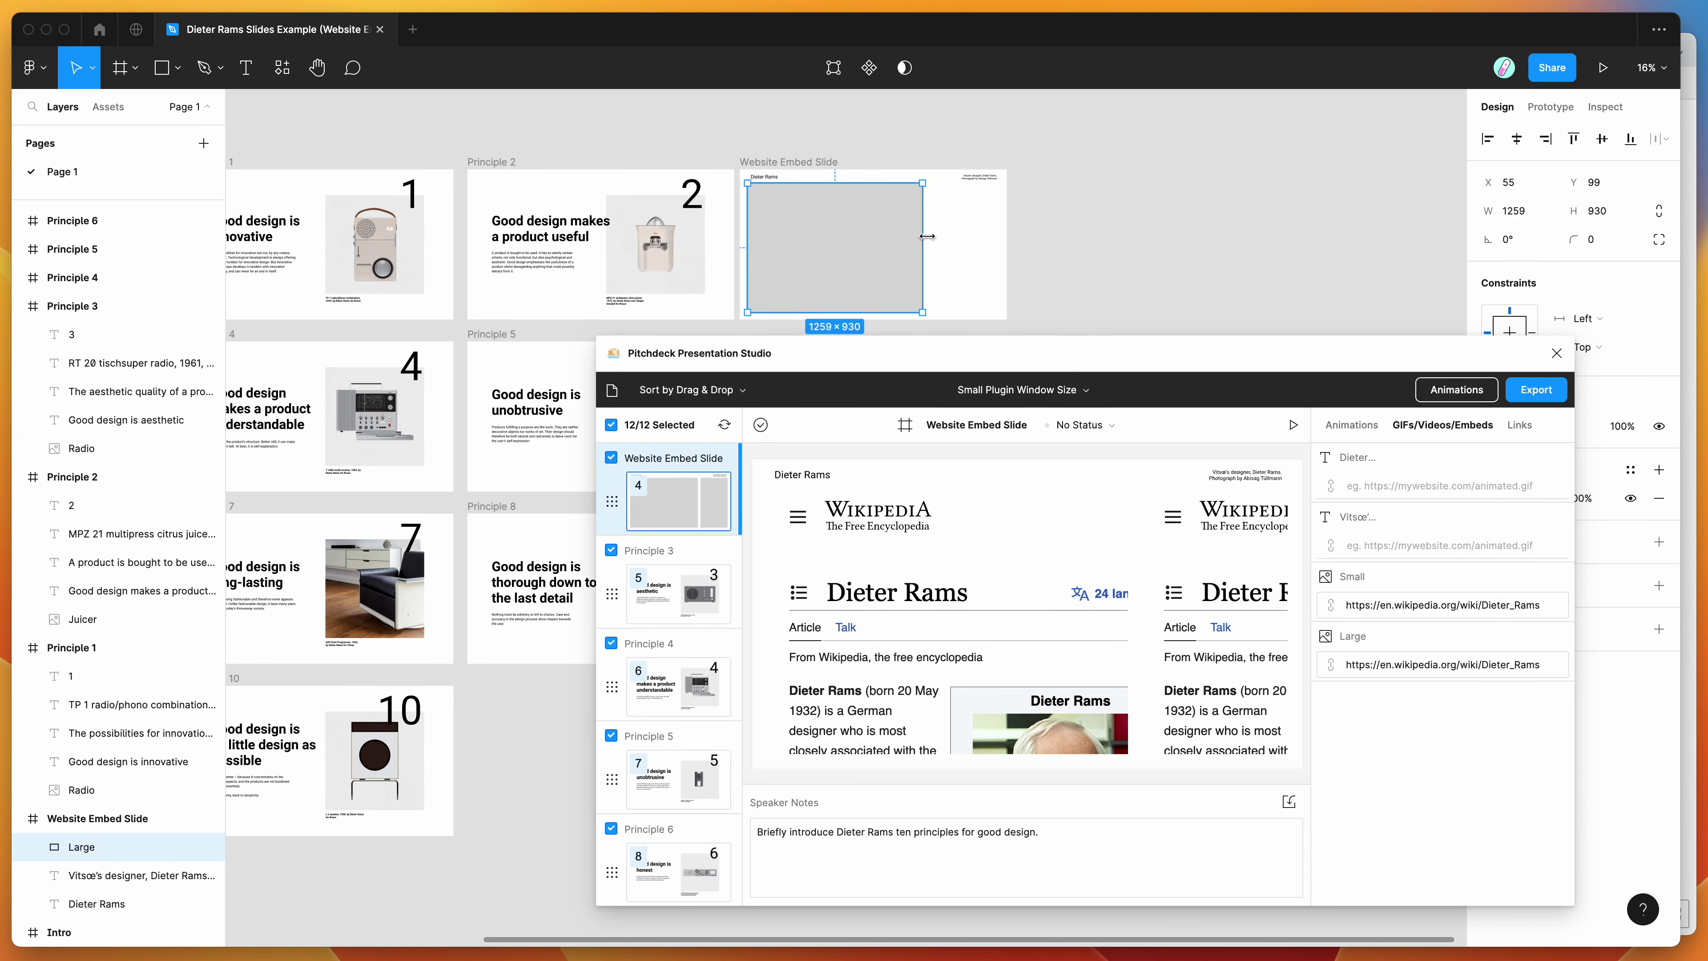
pyautogui.moveTo(926, 236); pyautogui.dragTo(996, 235)
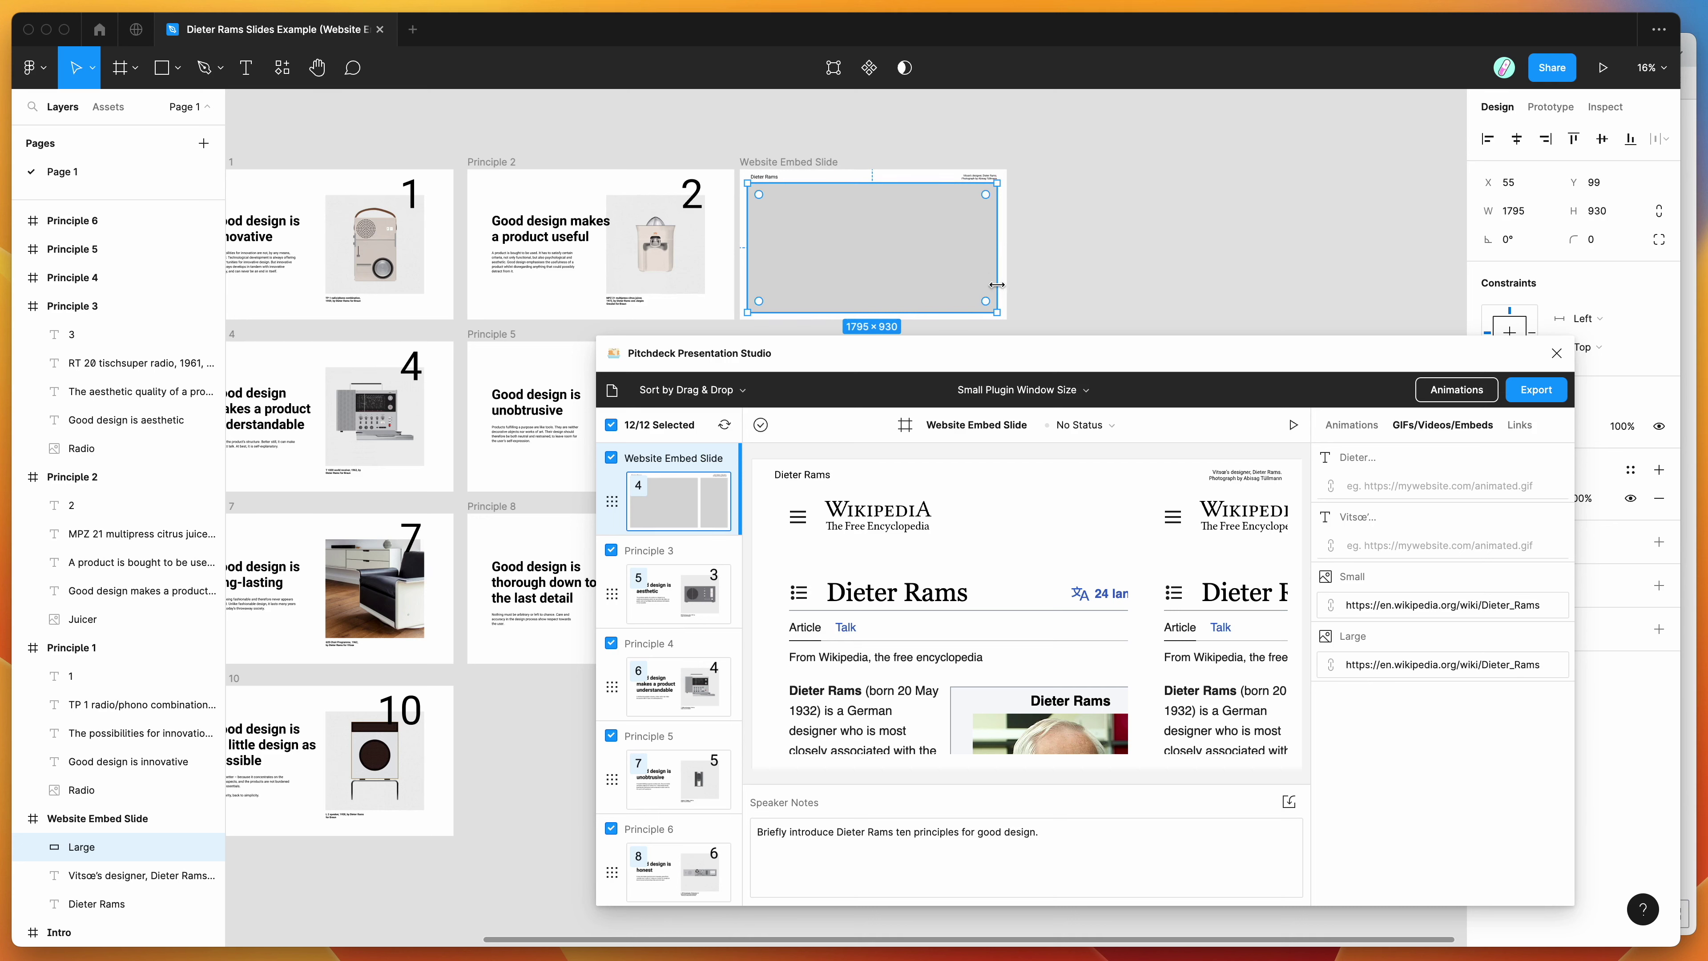
pyautogui.click(724, 424)
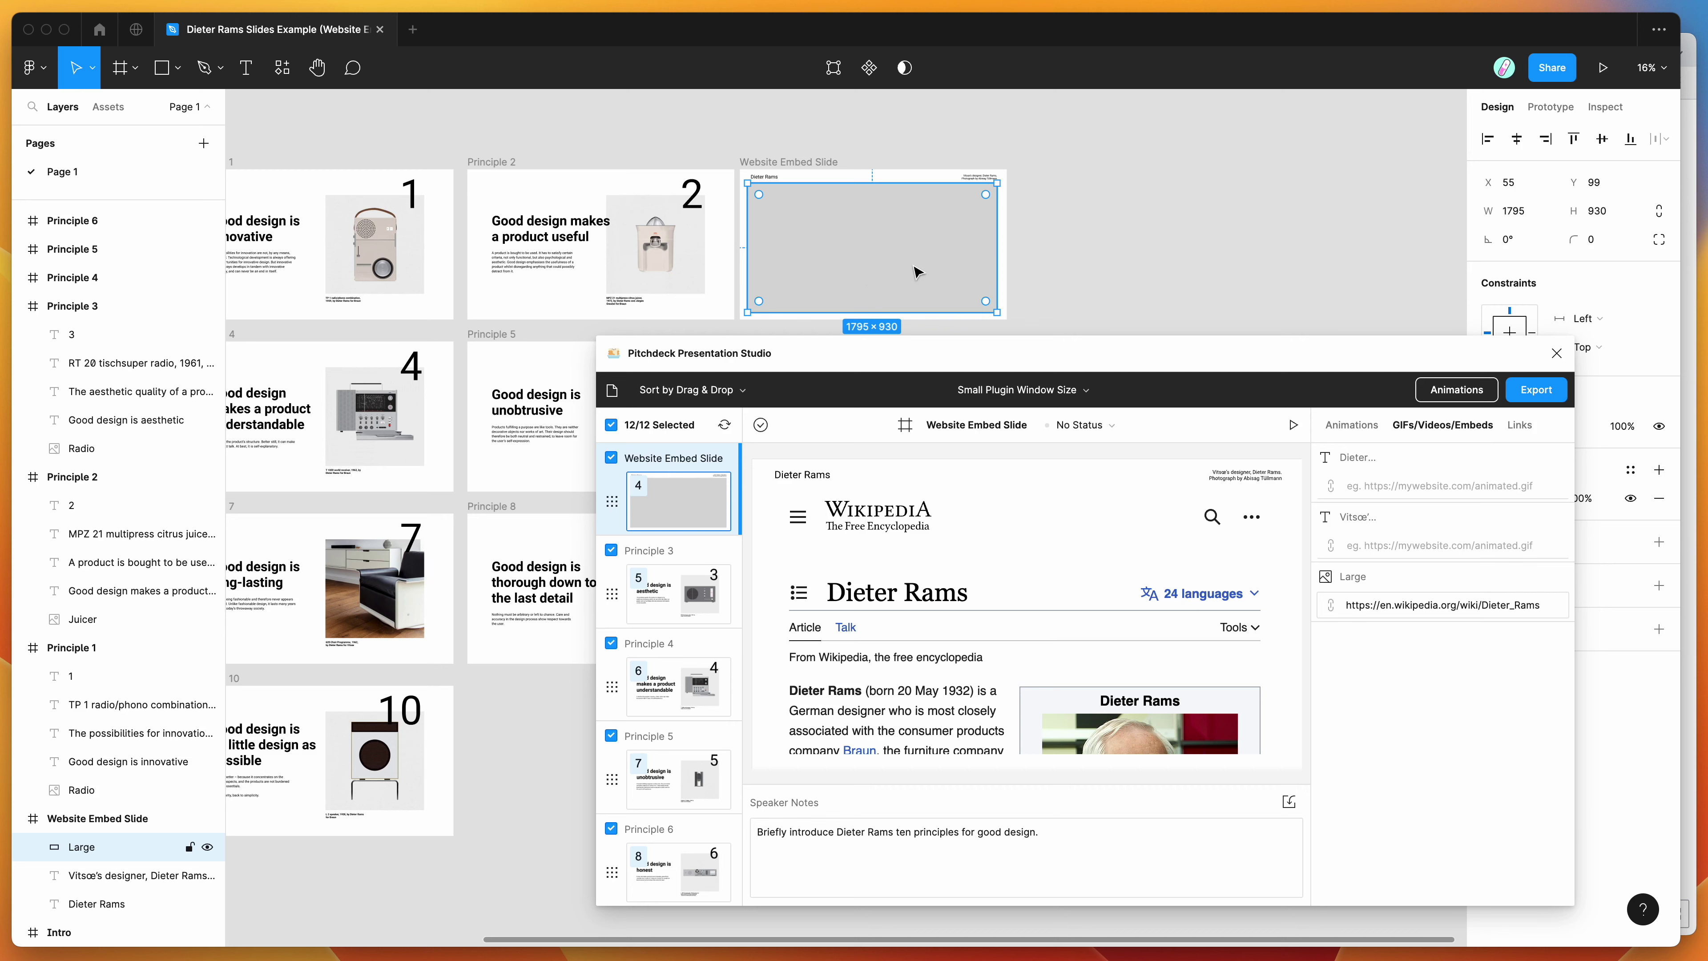
pyautogui.click(1531, 392)
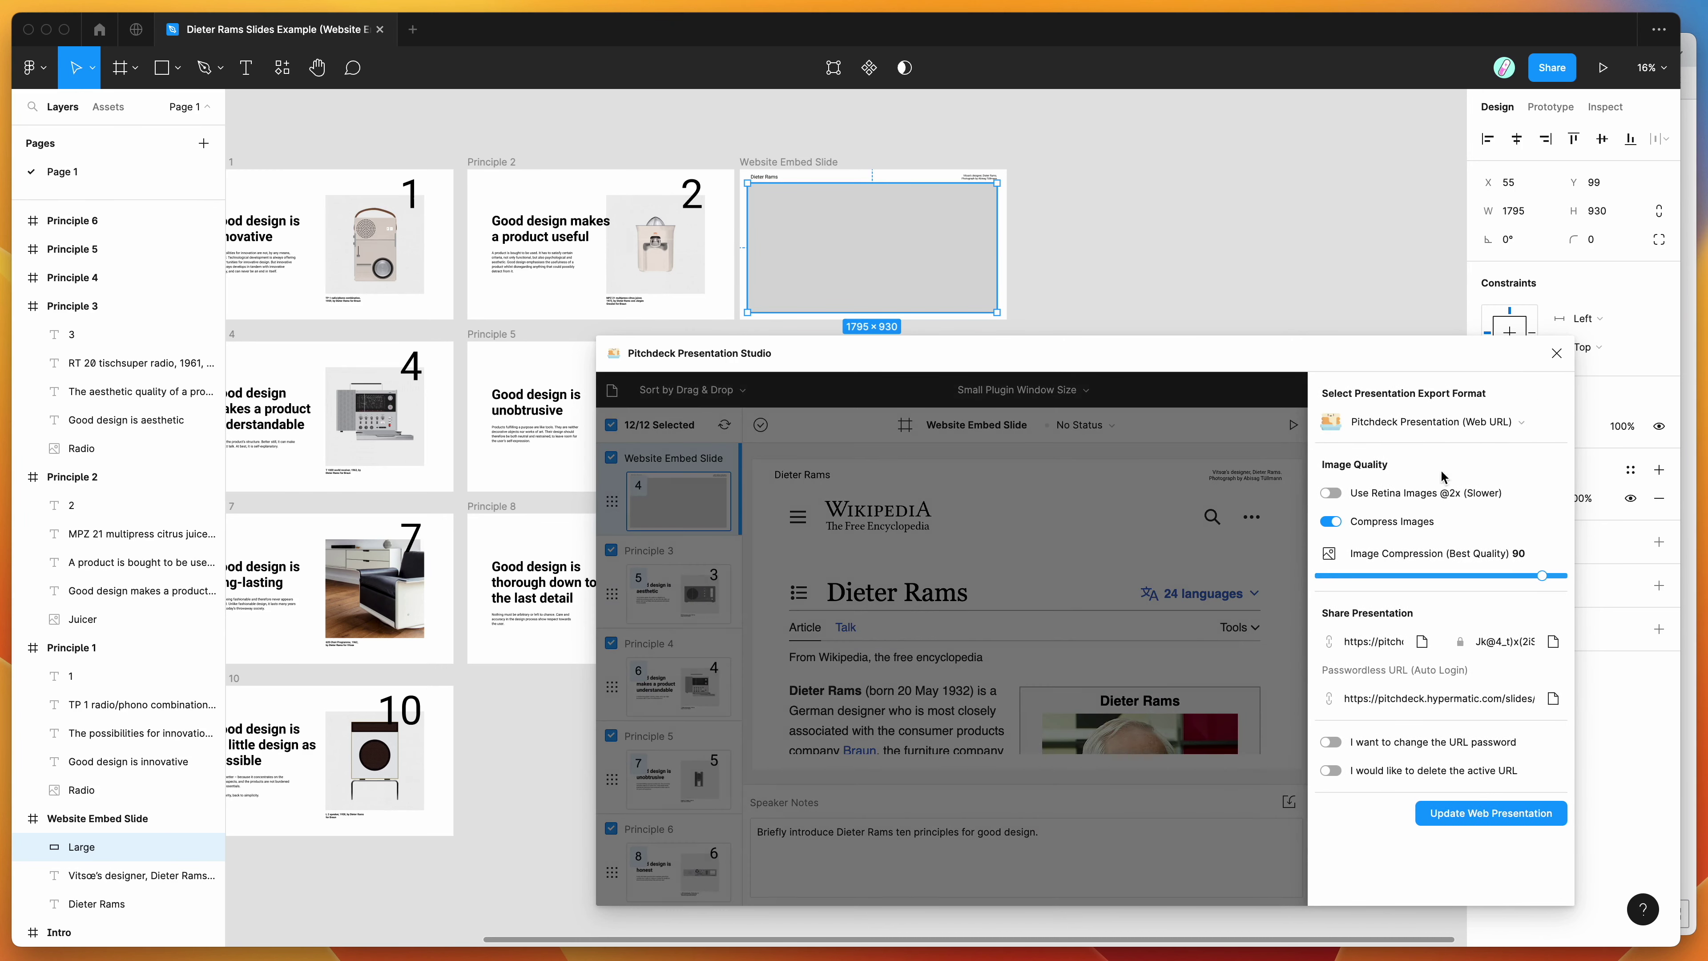
# Step: Republish the Pitchdeck web presentation with all 12 slides and bring the Dieter Rams Wikipedia browser window forward
pyautogui.click(1443, 815)
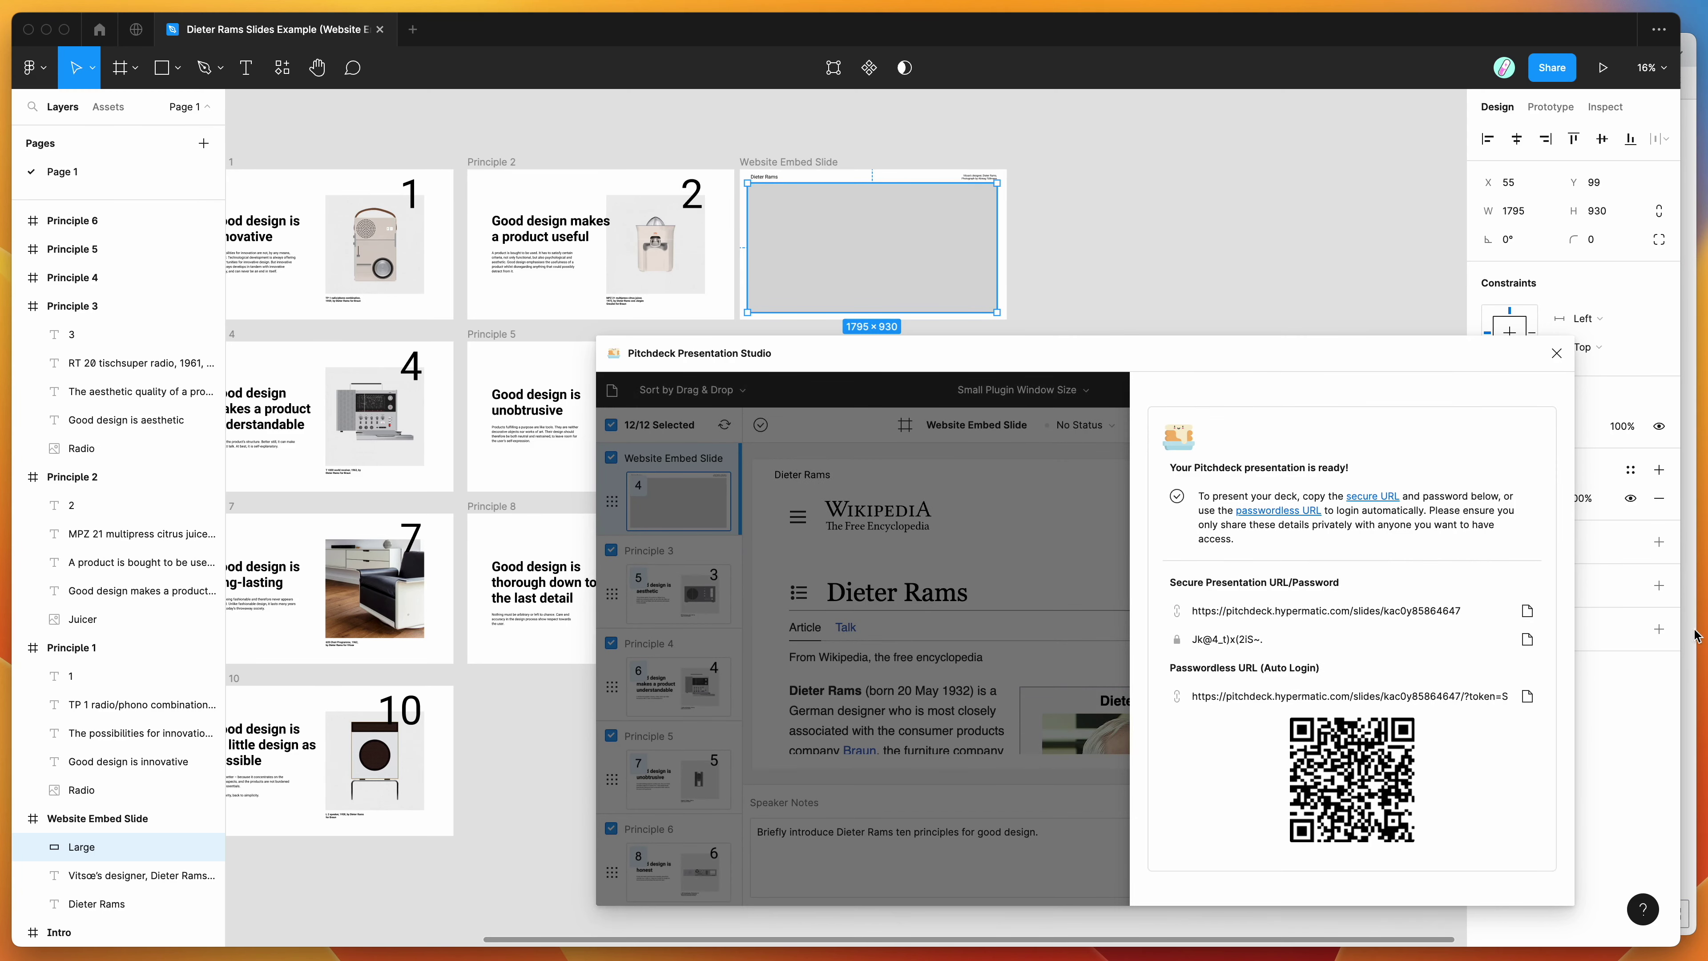
pyautogui.press('super+Tab')
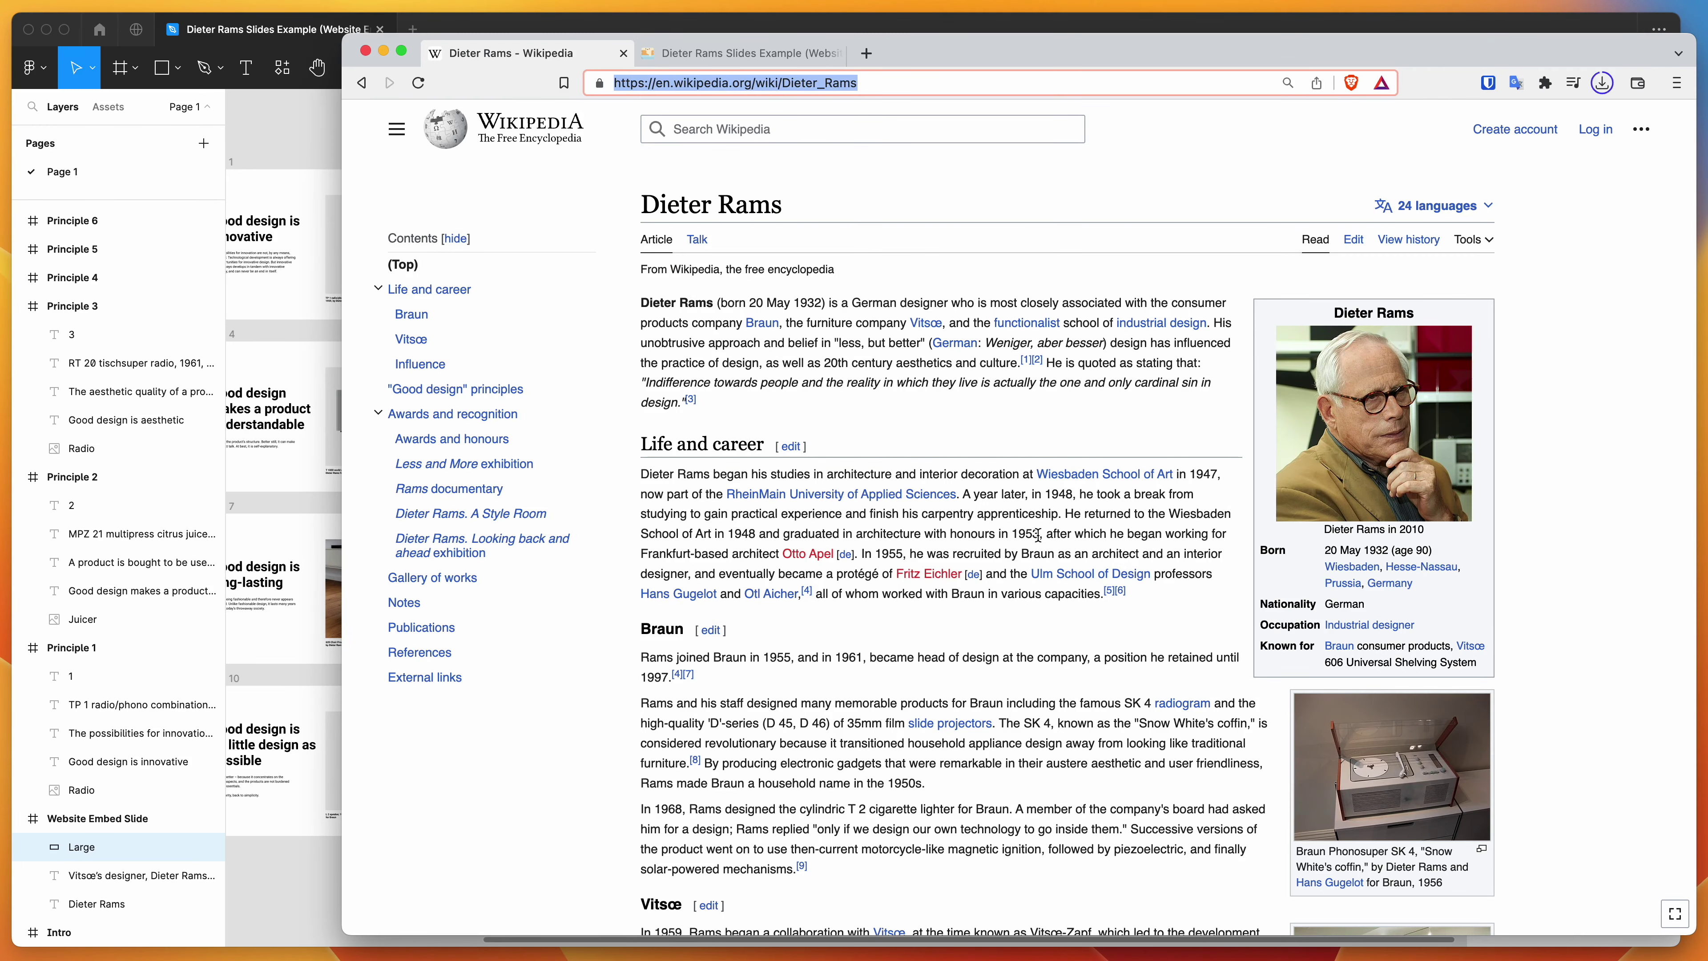
# Step: Open the fourth slide, the Website Embed slide, in the web presentation and scroll the embedded Dieter Rams Wikipedia page
pyautogui.click(740, 53)
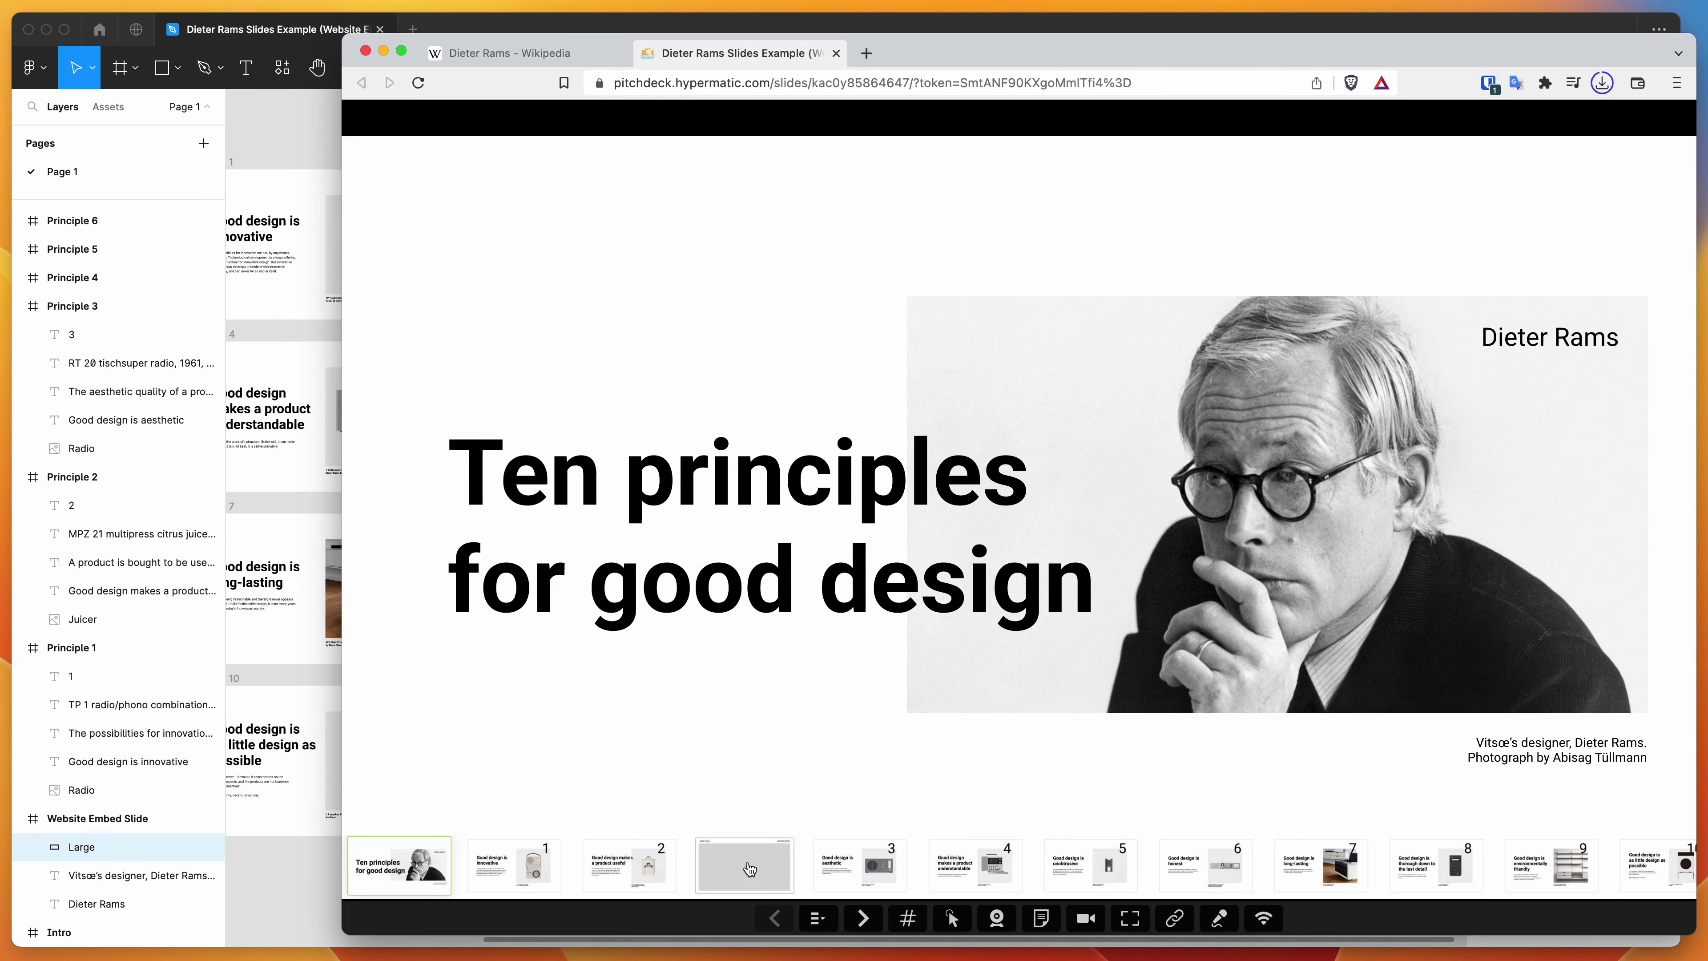
pyautogui.click(748, 868)
pyautogui.scroll(-5, 854, 635)
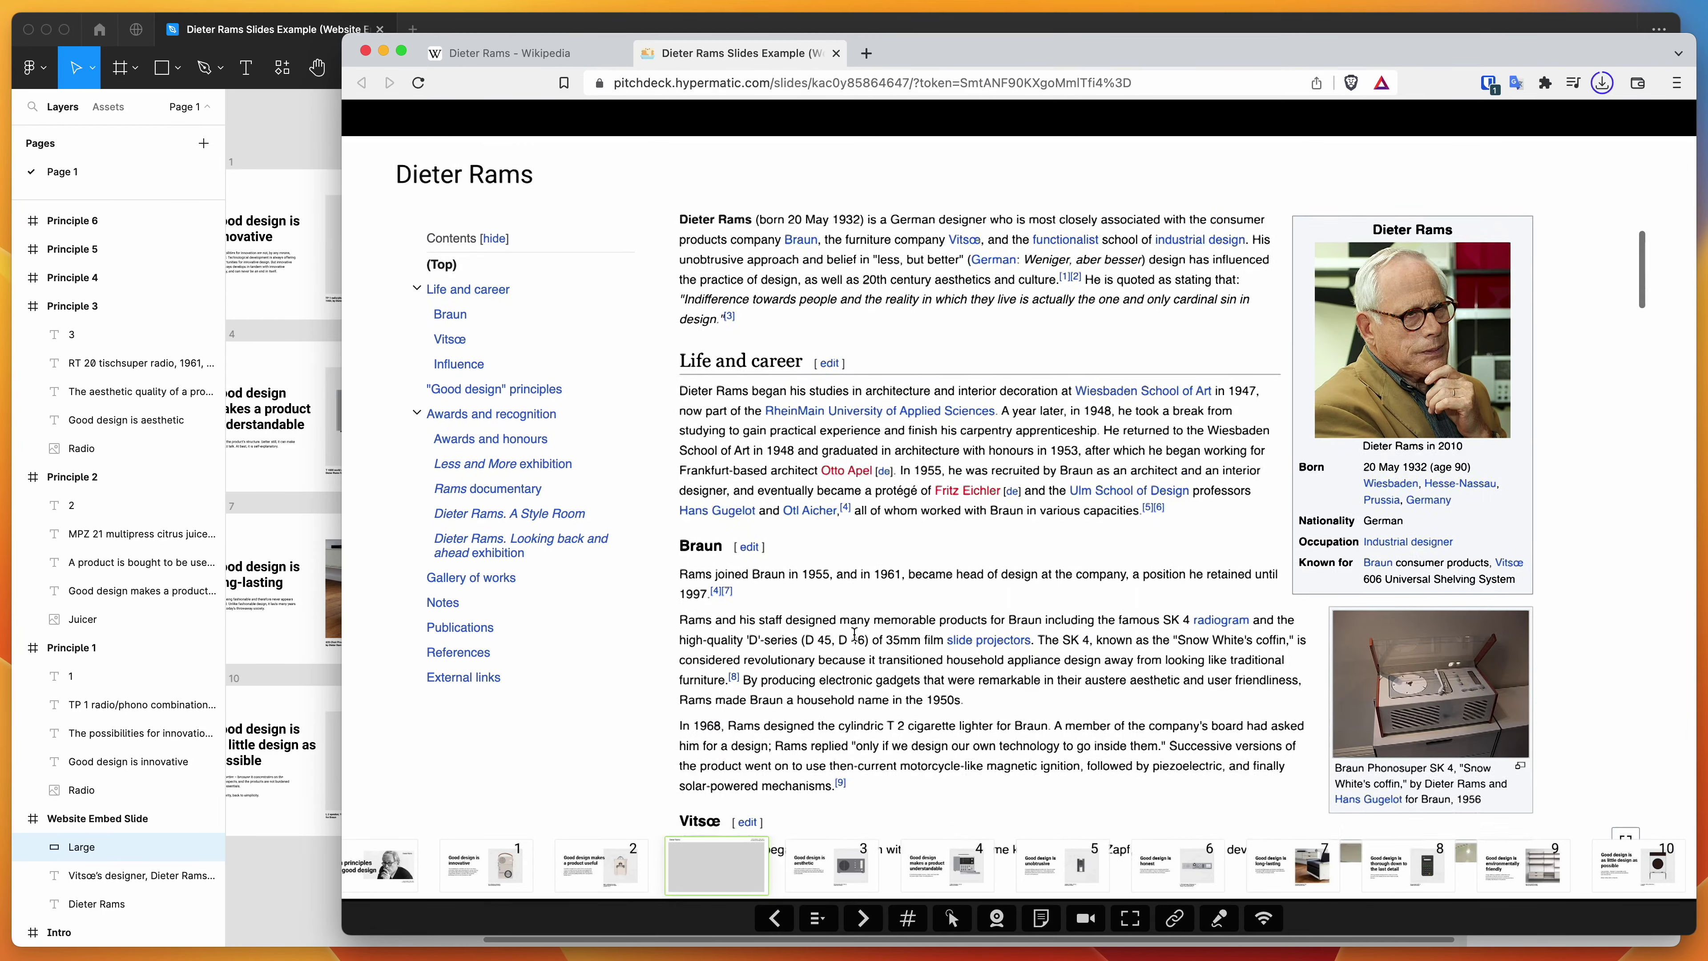
pyautogui.scroll(-15, 854, 635)
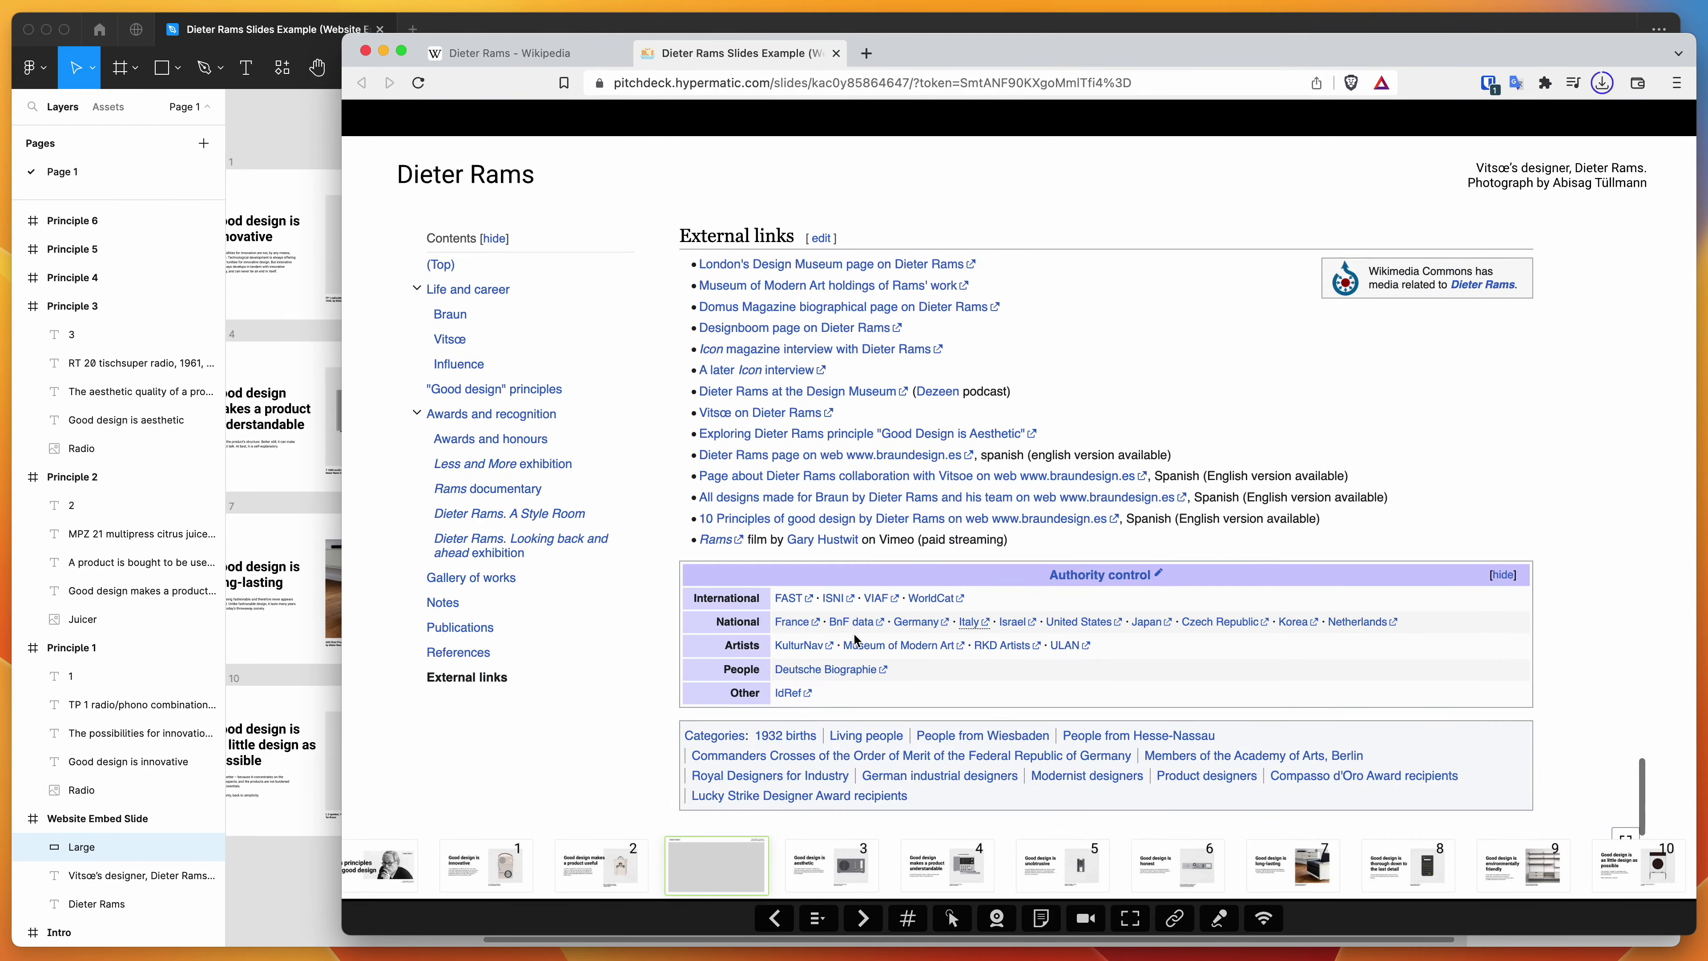
pyautogui.scroll(20, 855, 637)
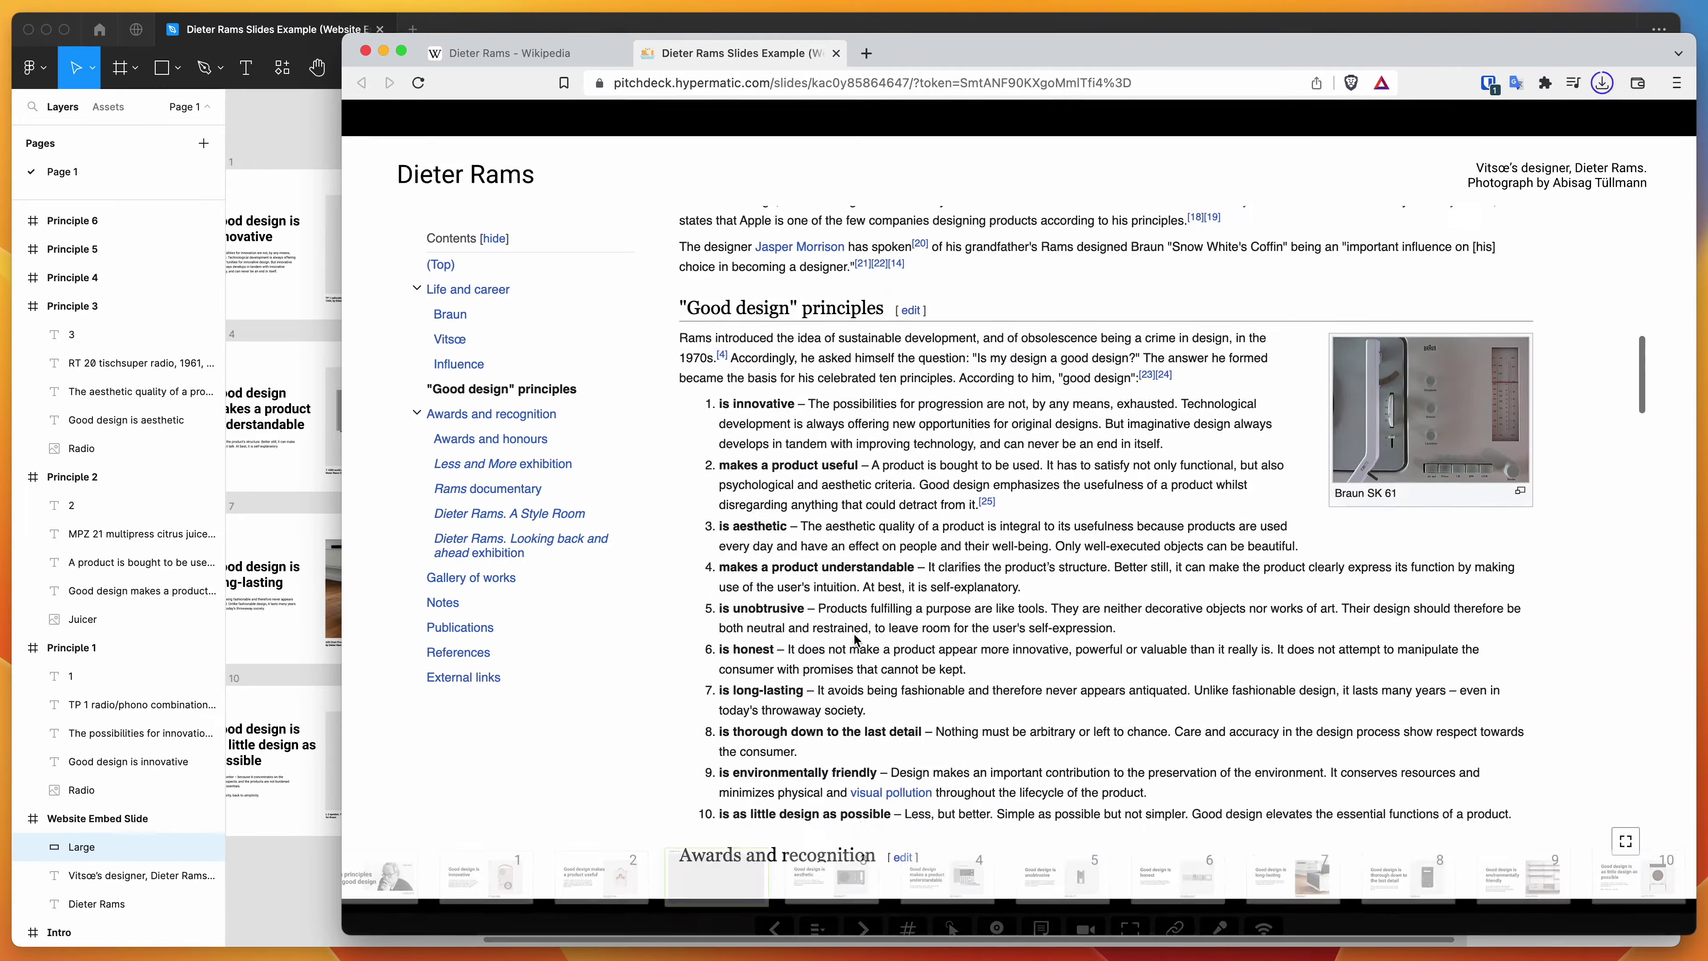
pyautogui.scroll(15, 855, 637)
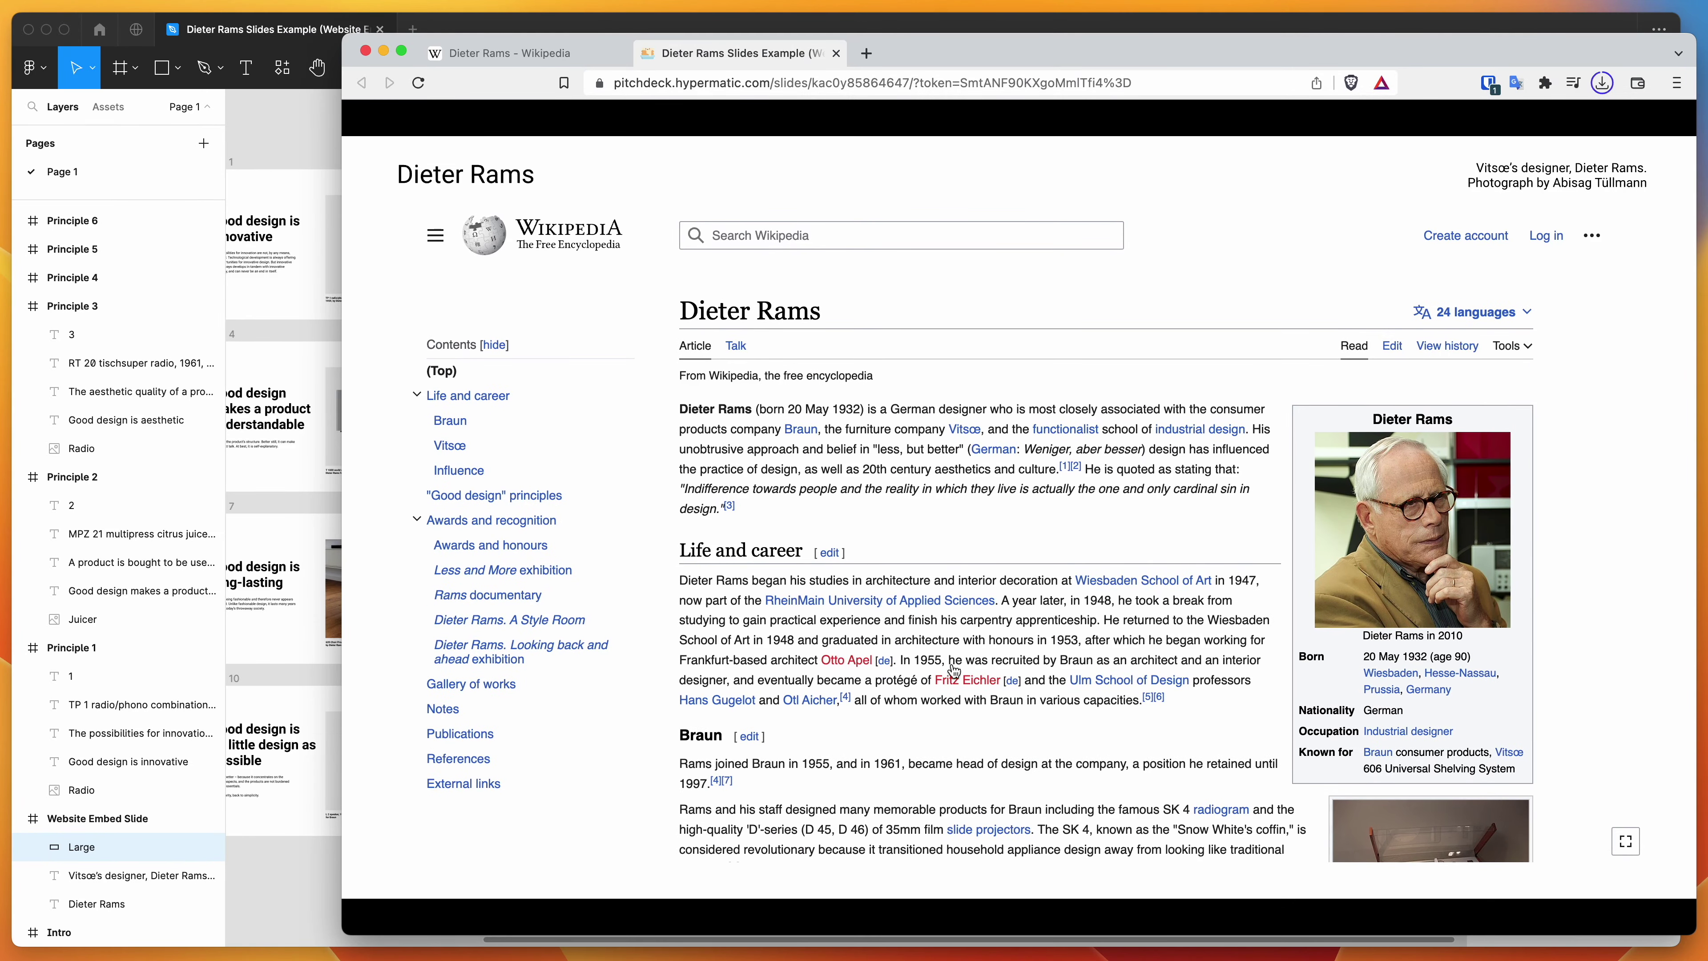
# Step: Back in Figma, stretch the Large embed rectangle to fill the entire 1920×1080 slide
pyautogui.click(301, 148)
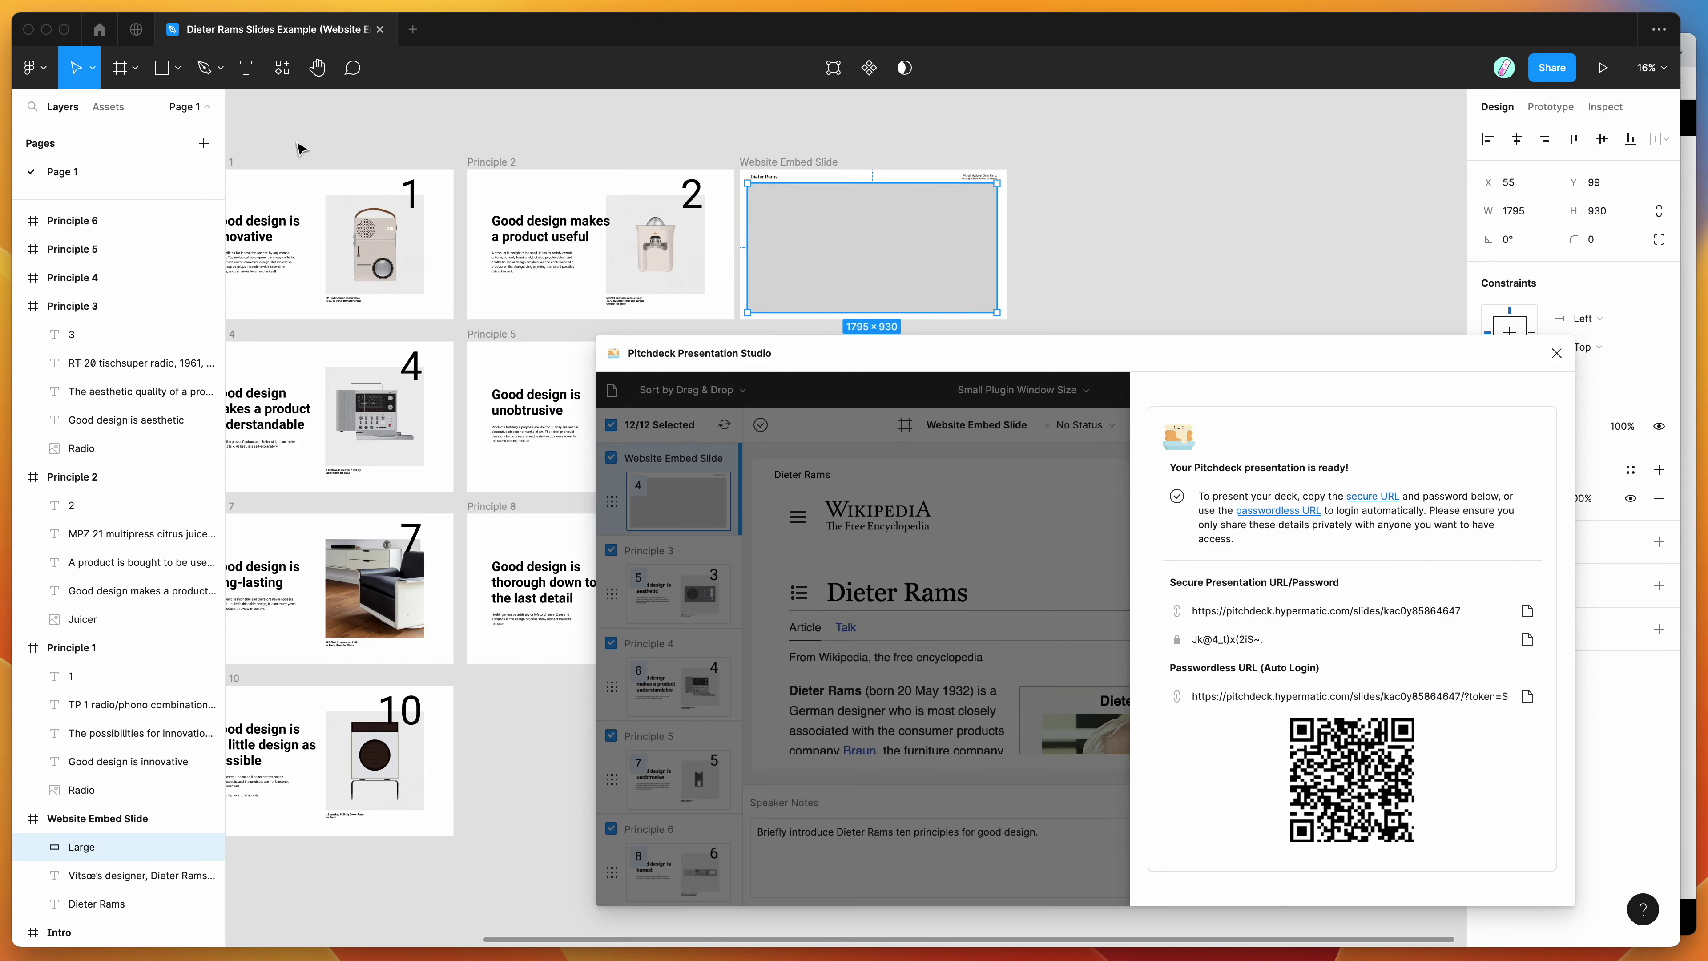
pyautogui.moveTo(745, 180); pyautogui.dragTo(741, 169)
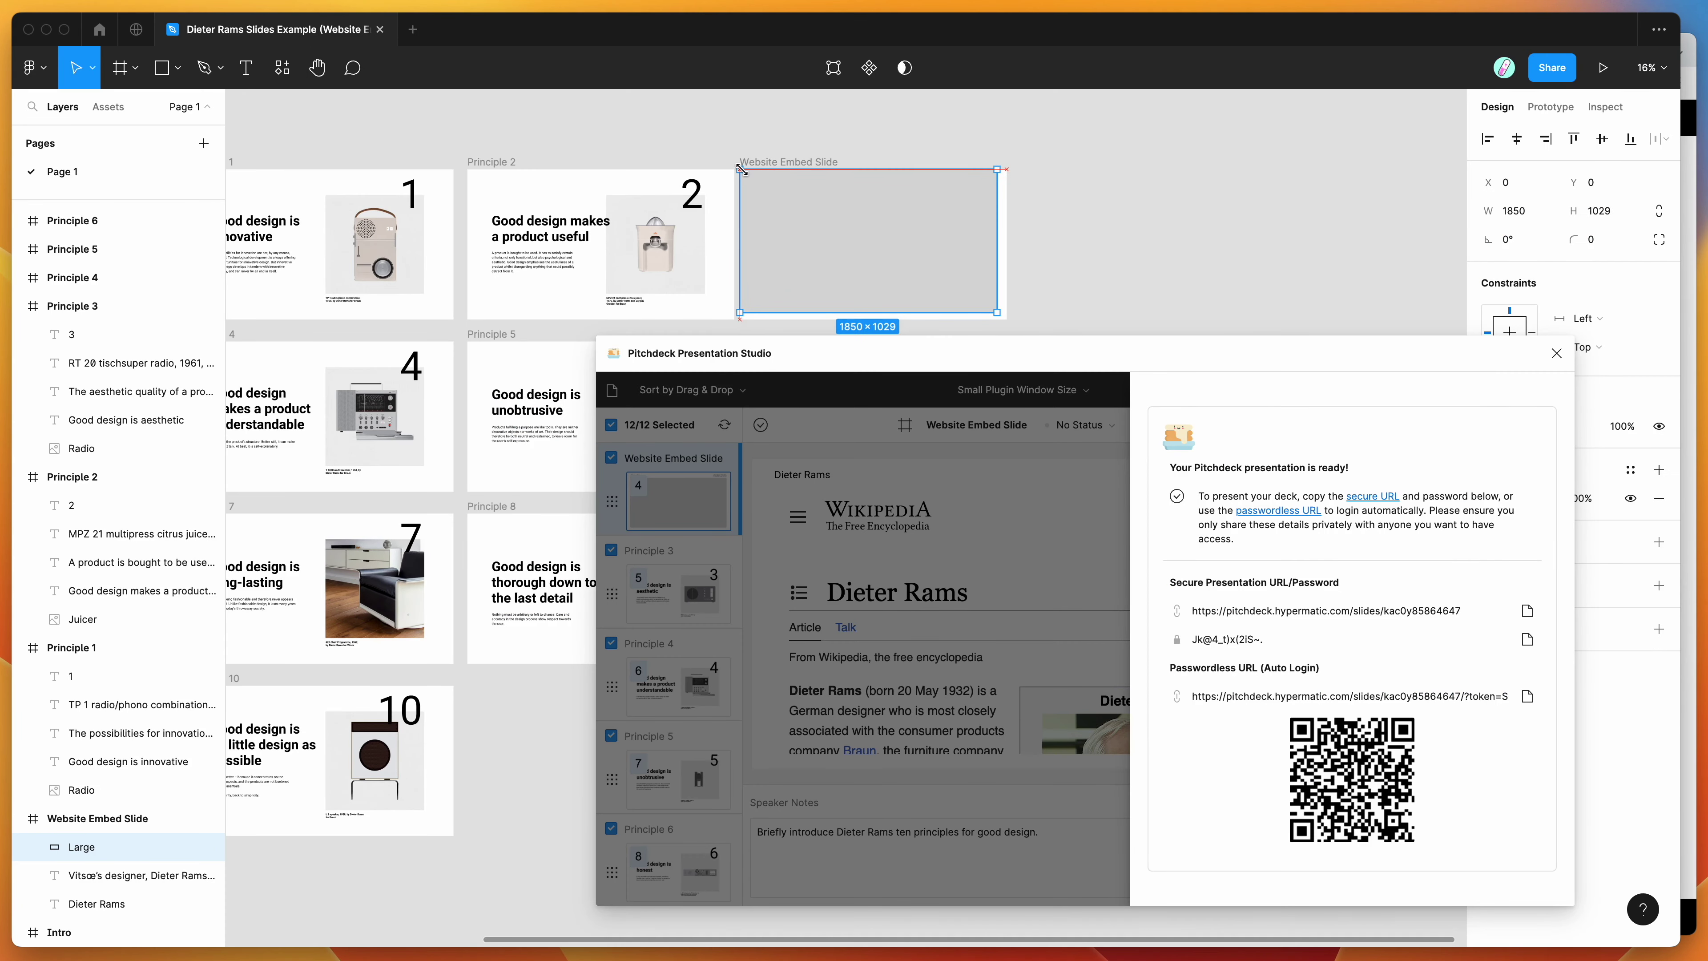
pyautogui.moveTo(997, 315); pyautogui.dragTo(1008, 324)
# Step: Republish the web presentation with the resized embed and return to the browser presentation
pyautogui.click(1066, 456)
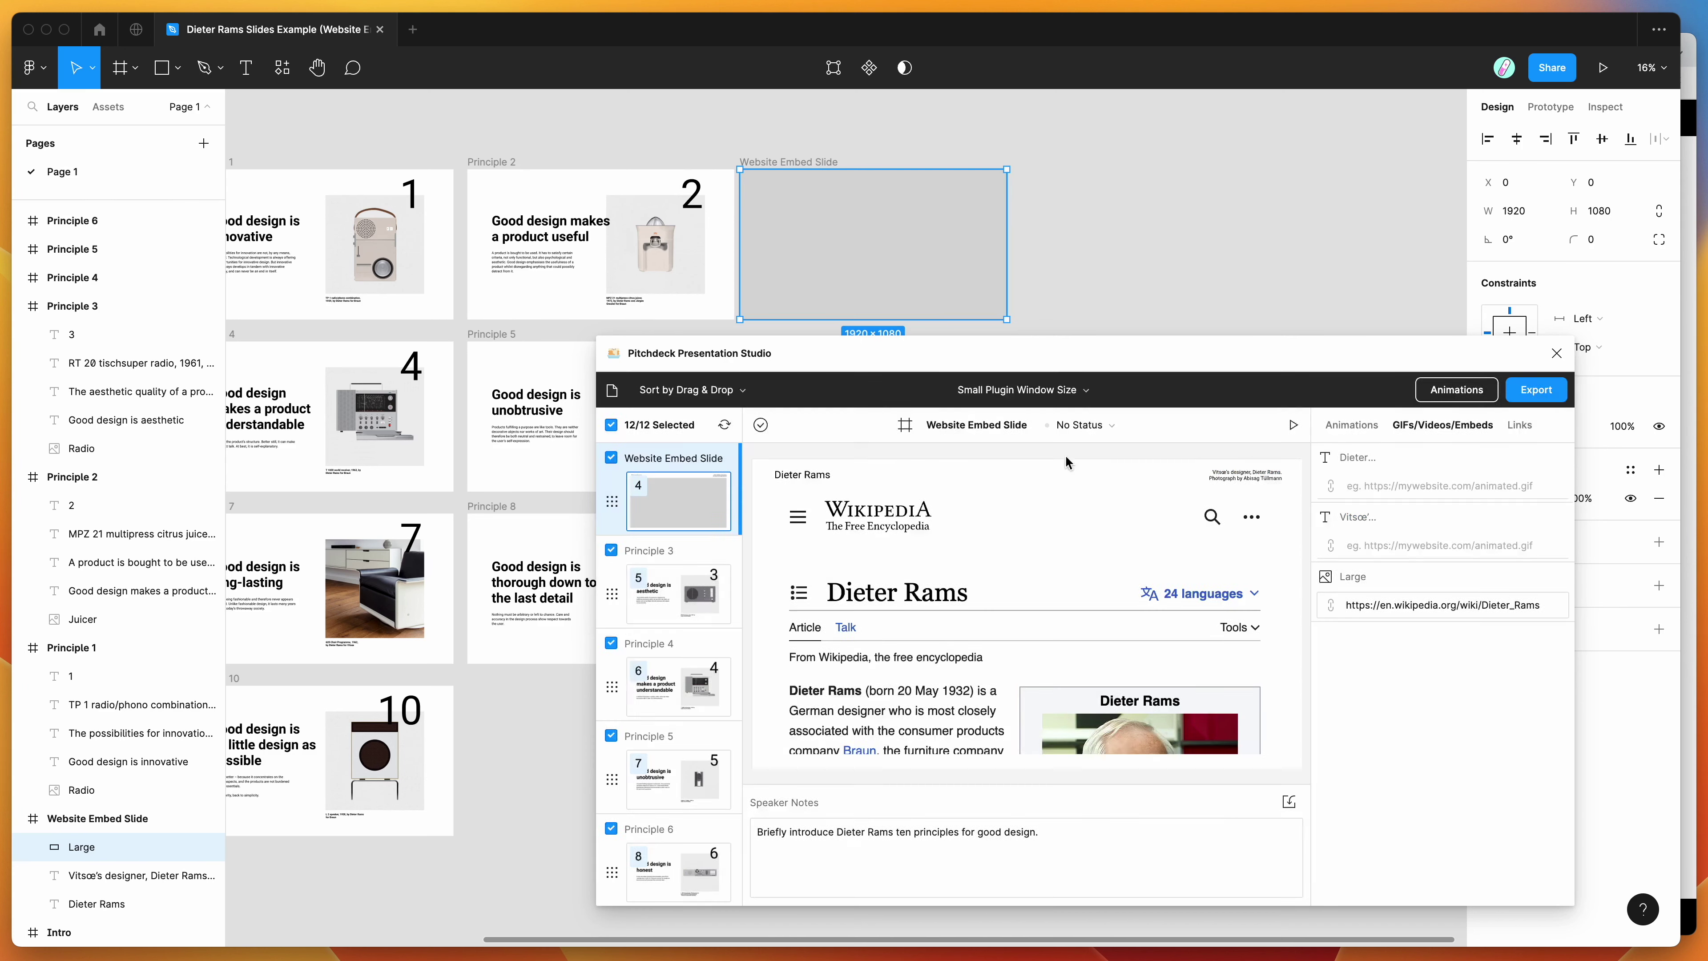
pyautogui.click(1536, 390)
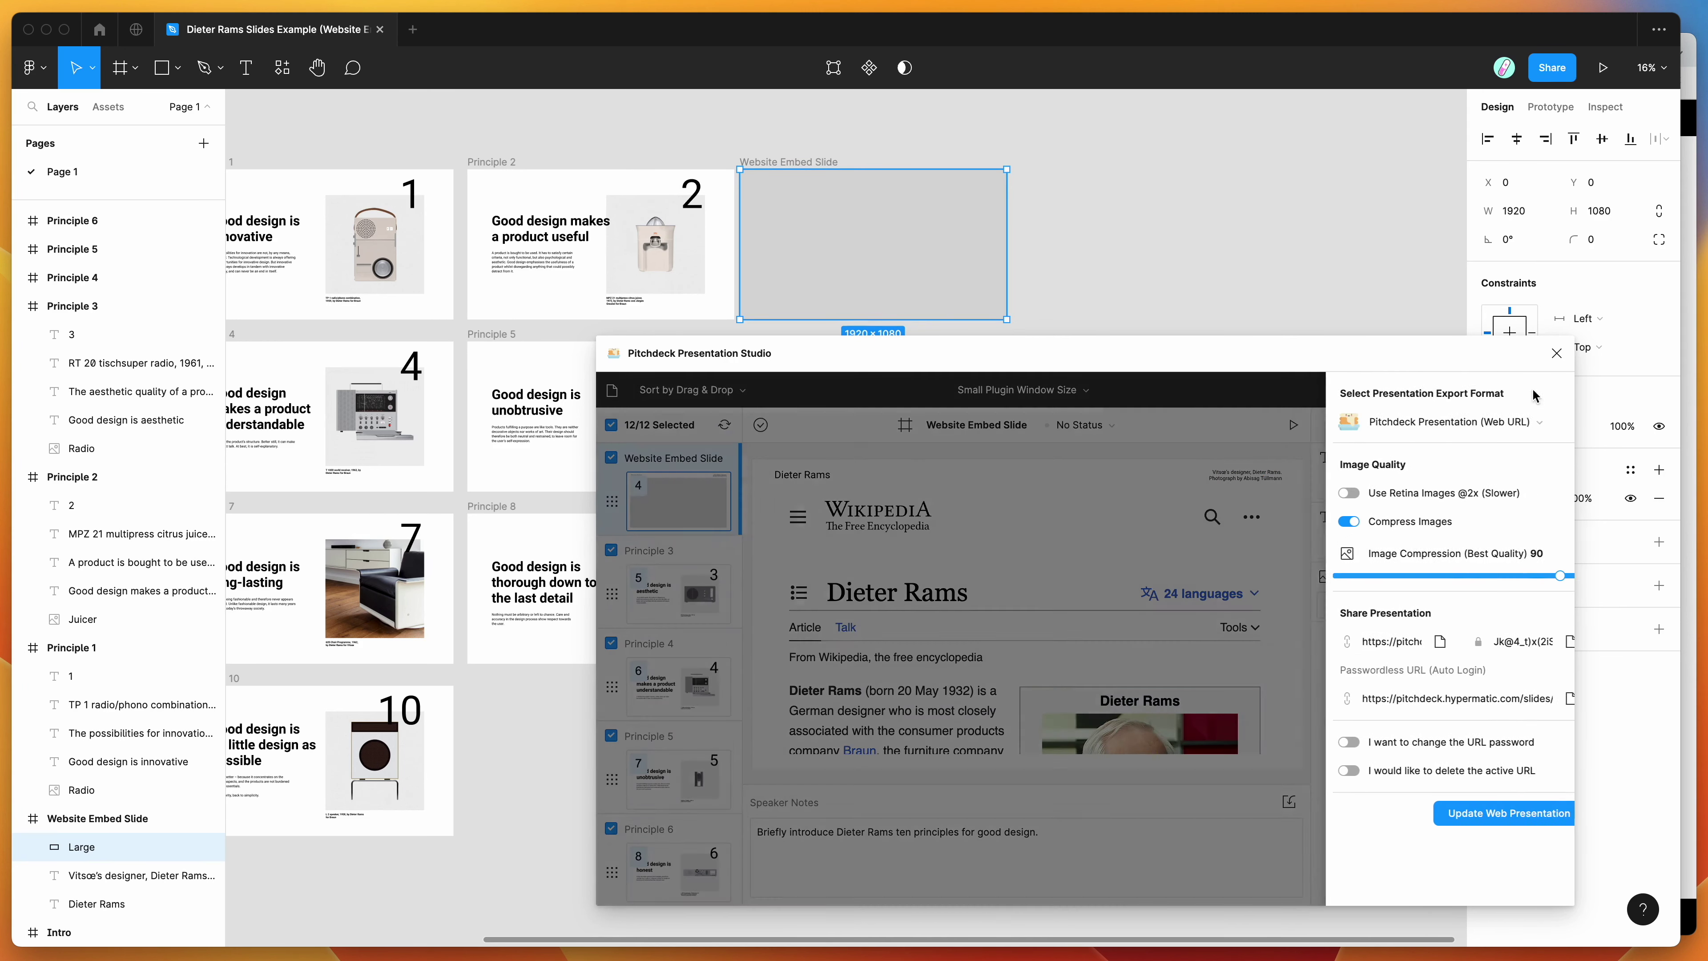
pyautogui.click(1488, 813)
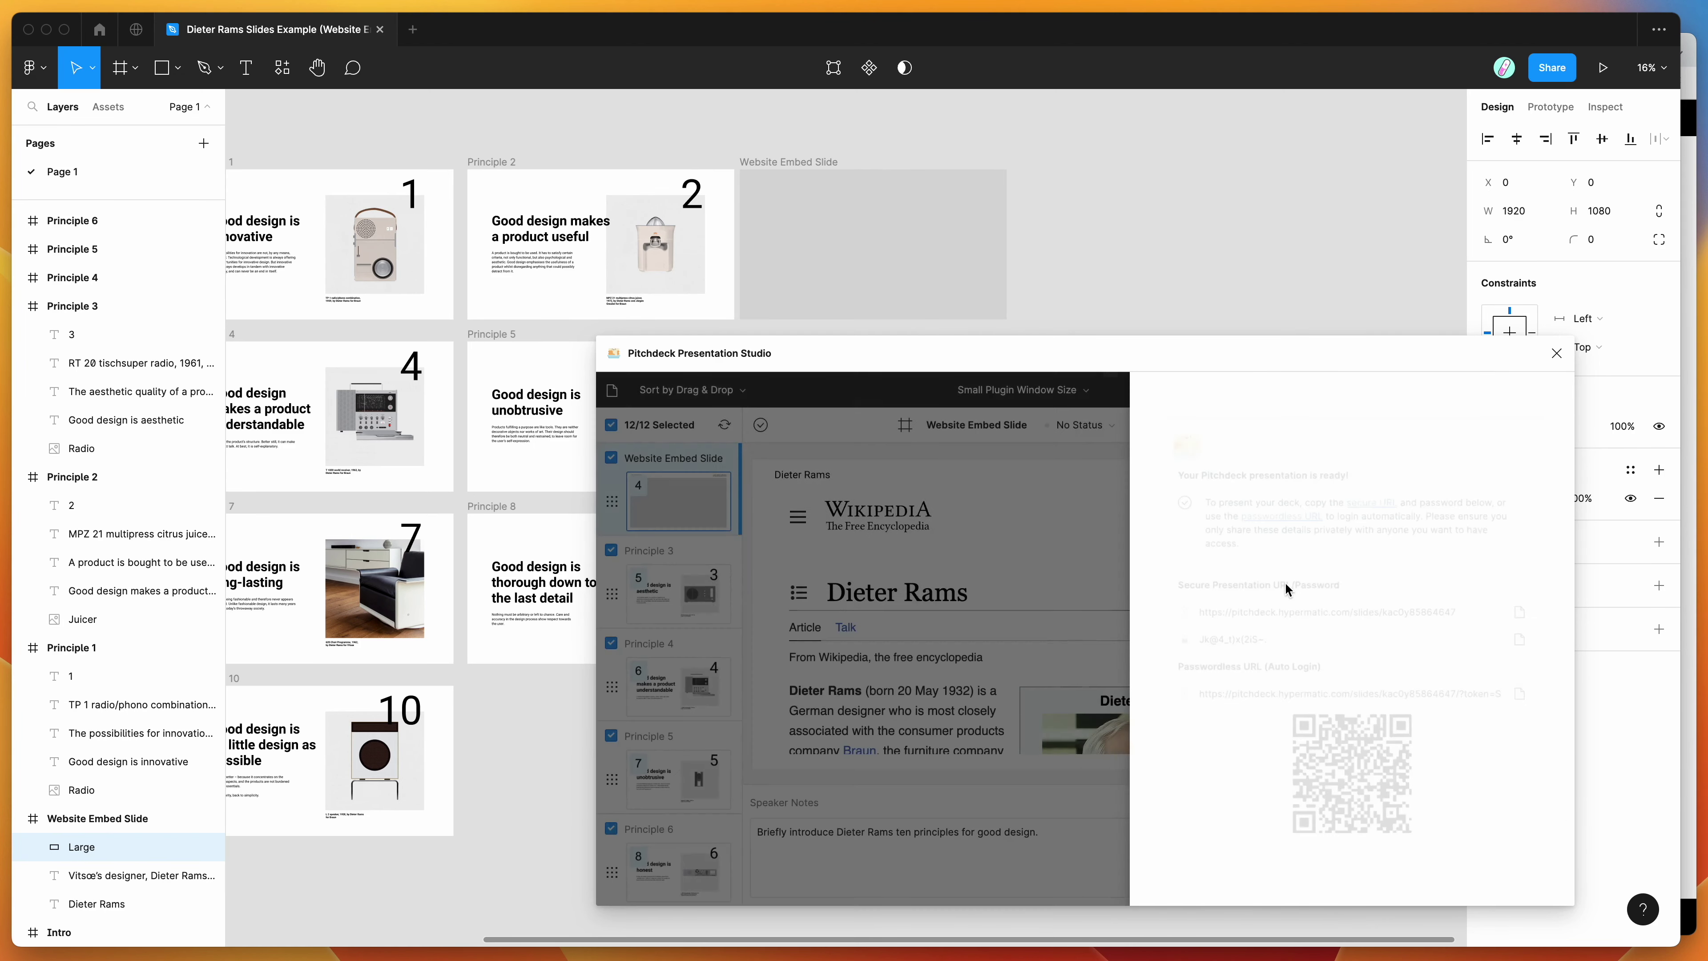
pyautogui.press('super+Tab')
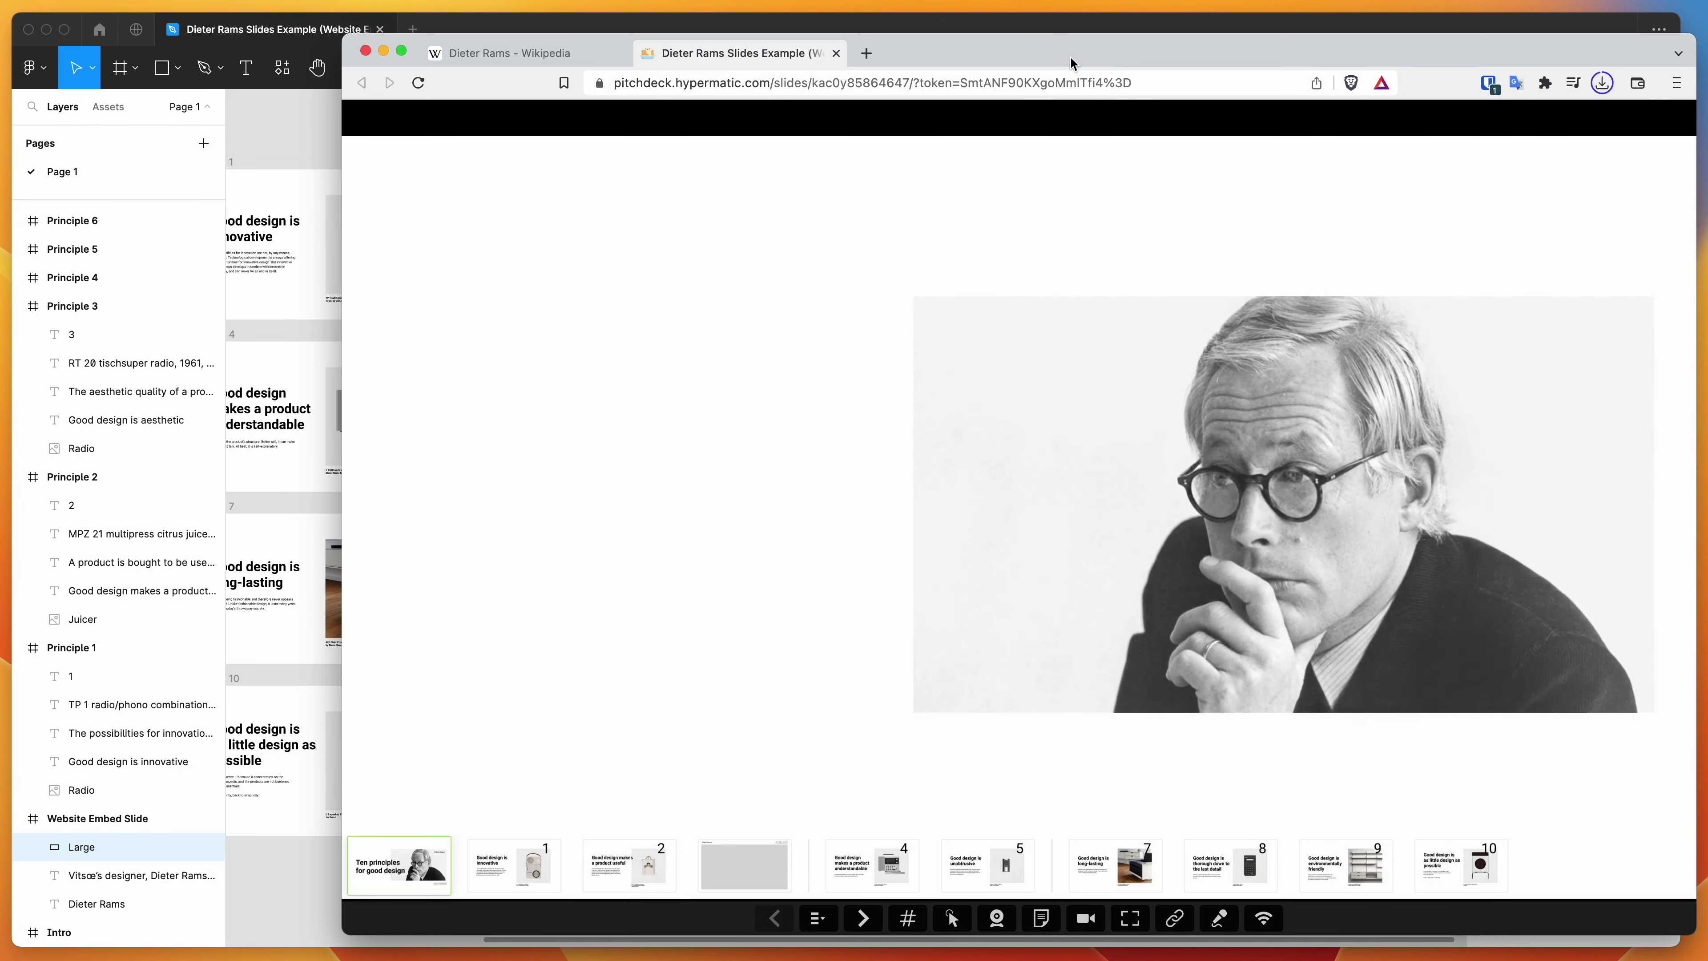
# Step: Go to the Website Embed slide and scroll the live Wikipedia page inside it
pyautogui.click(722, 878)
pyautogui.scroll(-10, 854, 479)
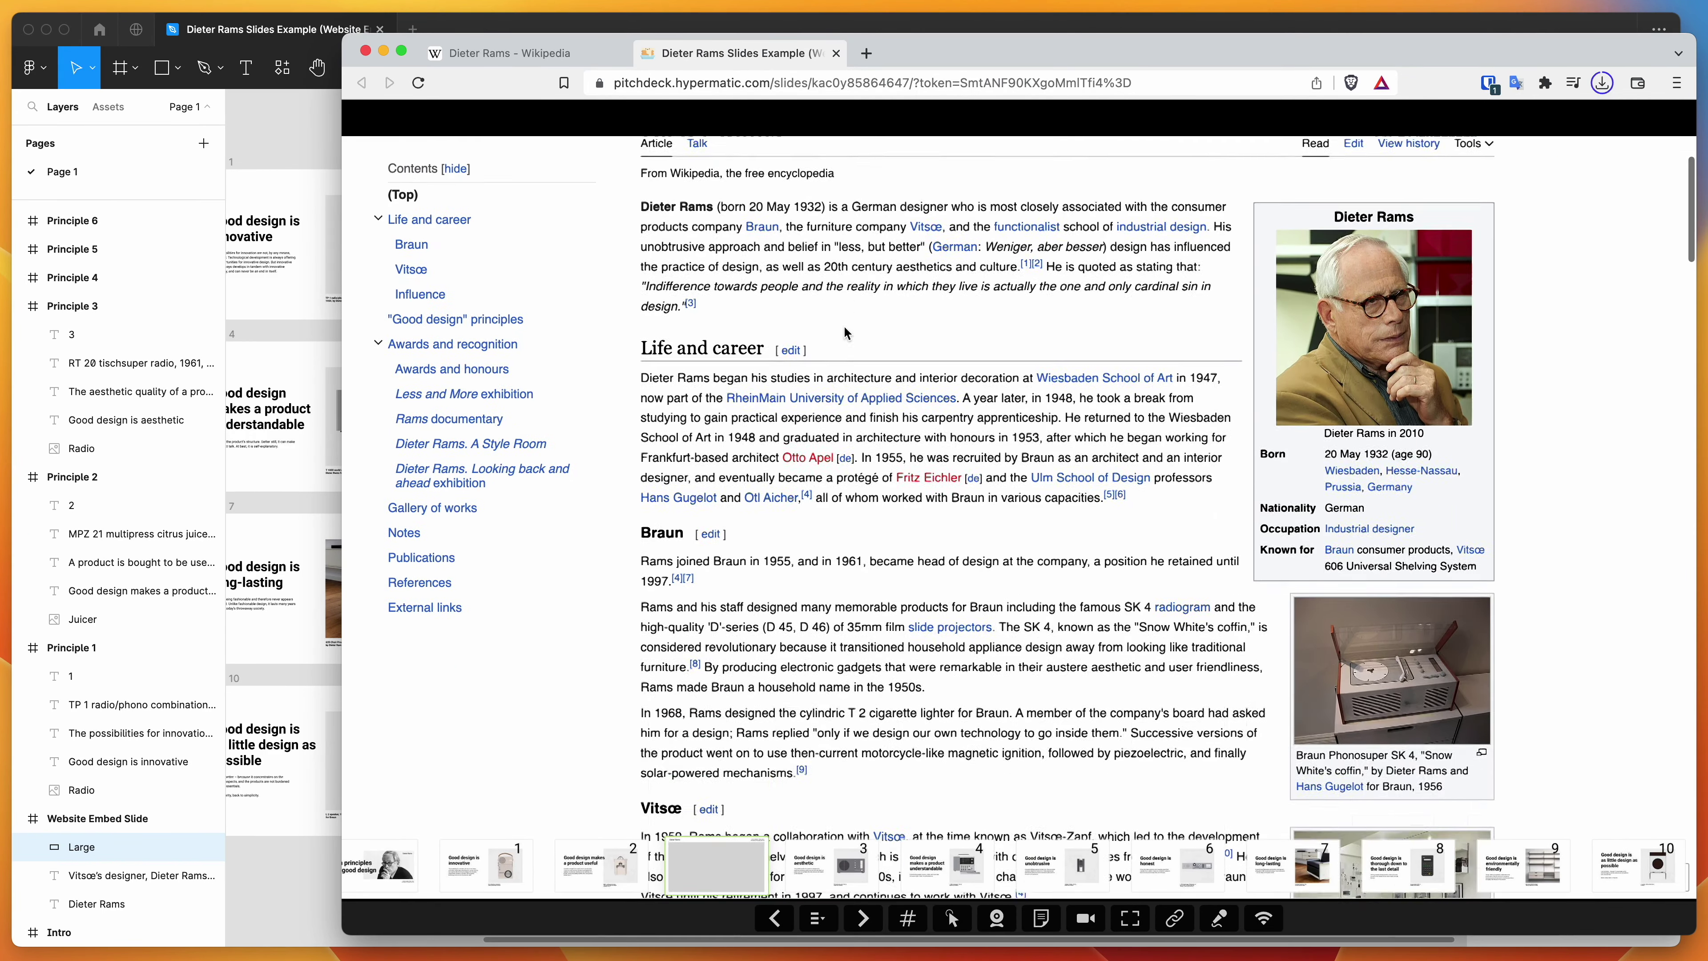
pyautogui.scroll(10, 849, 361)
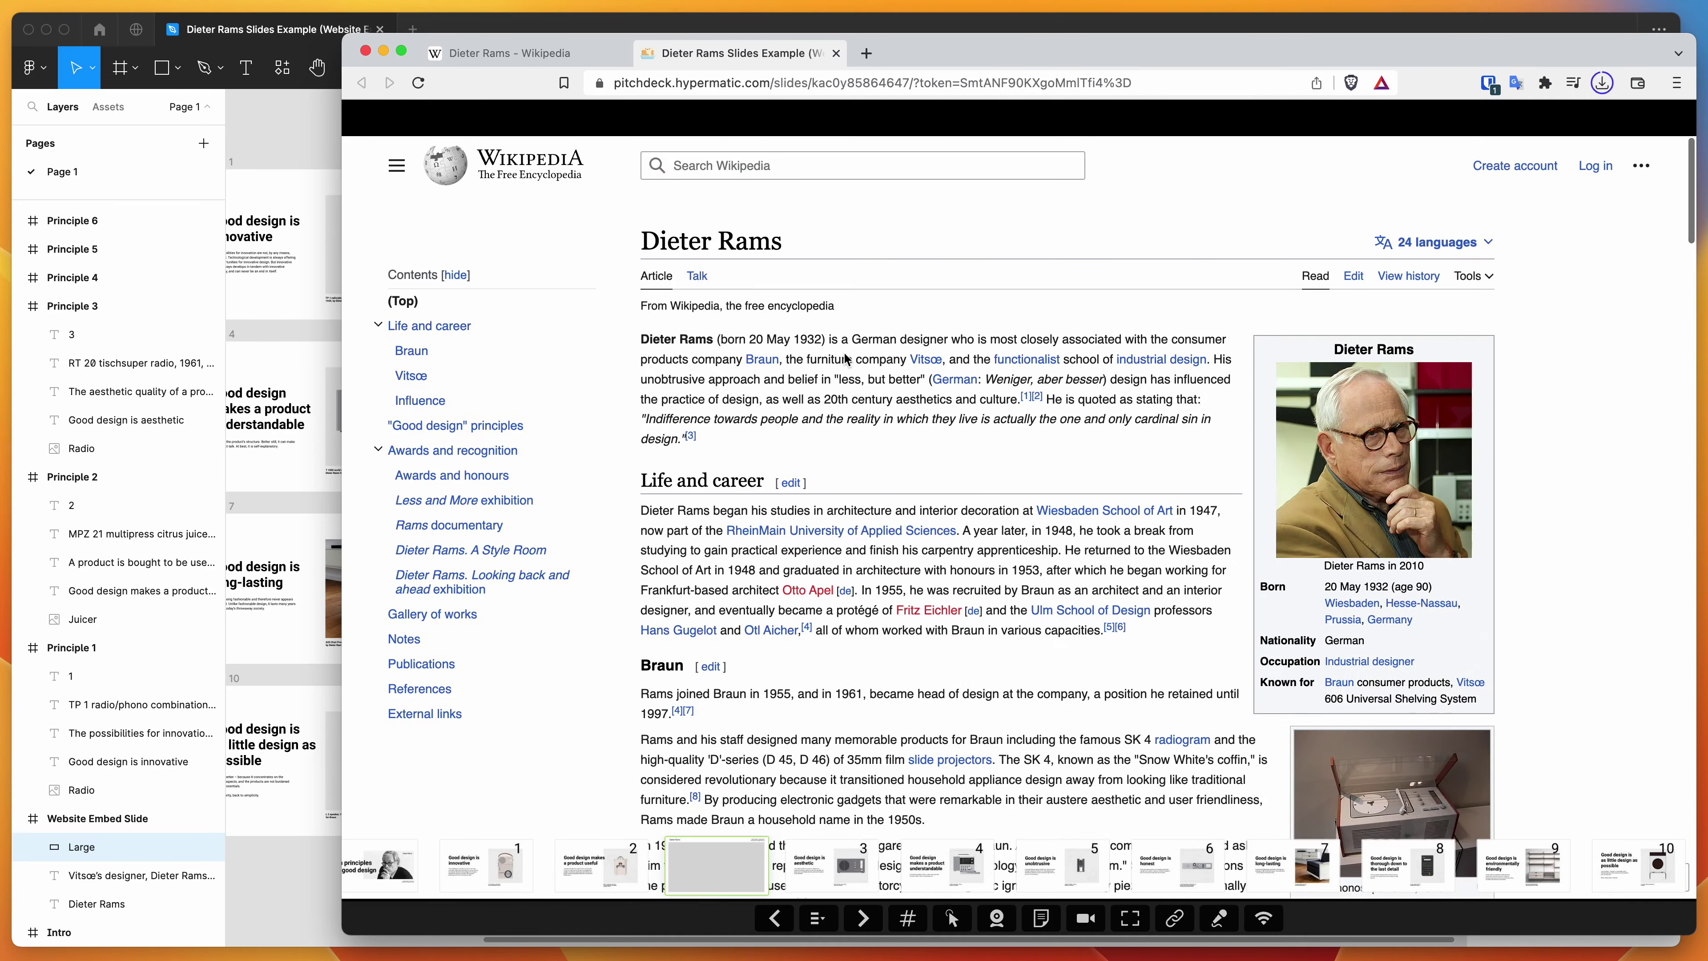
pyautogui.scroll(-15, 881, 364)
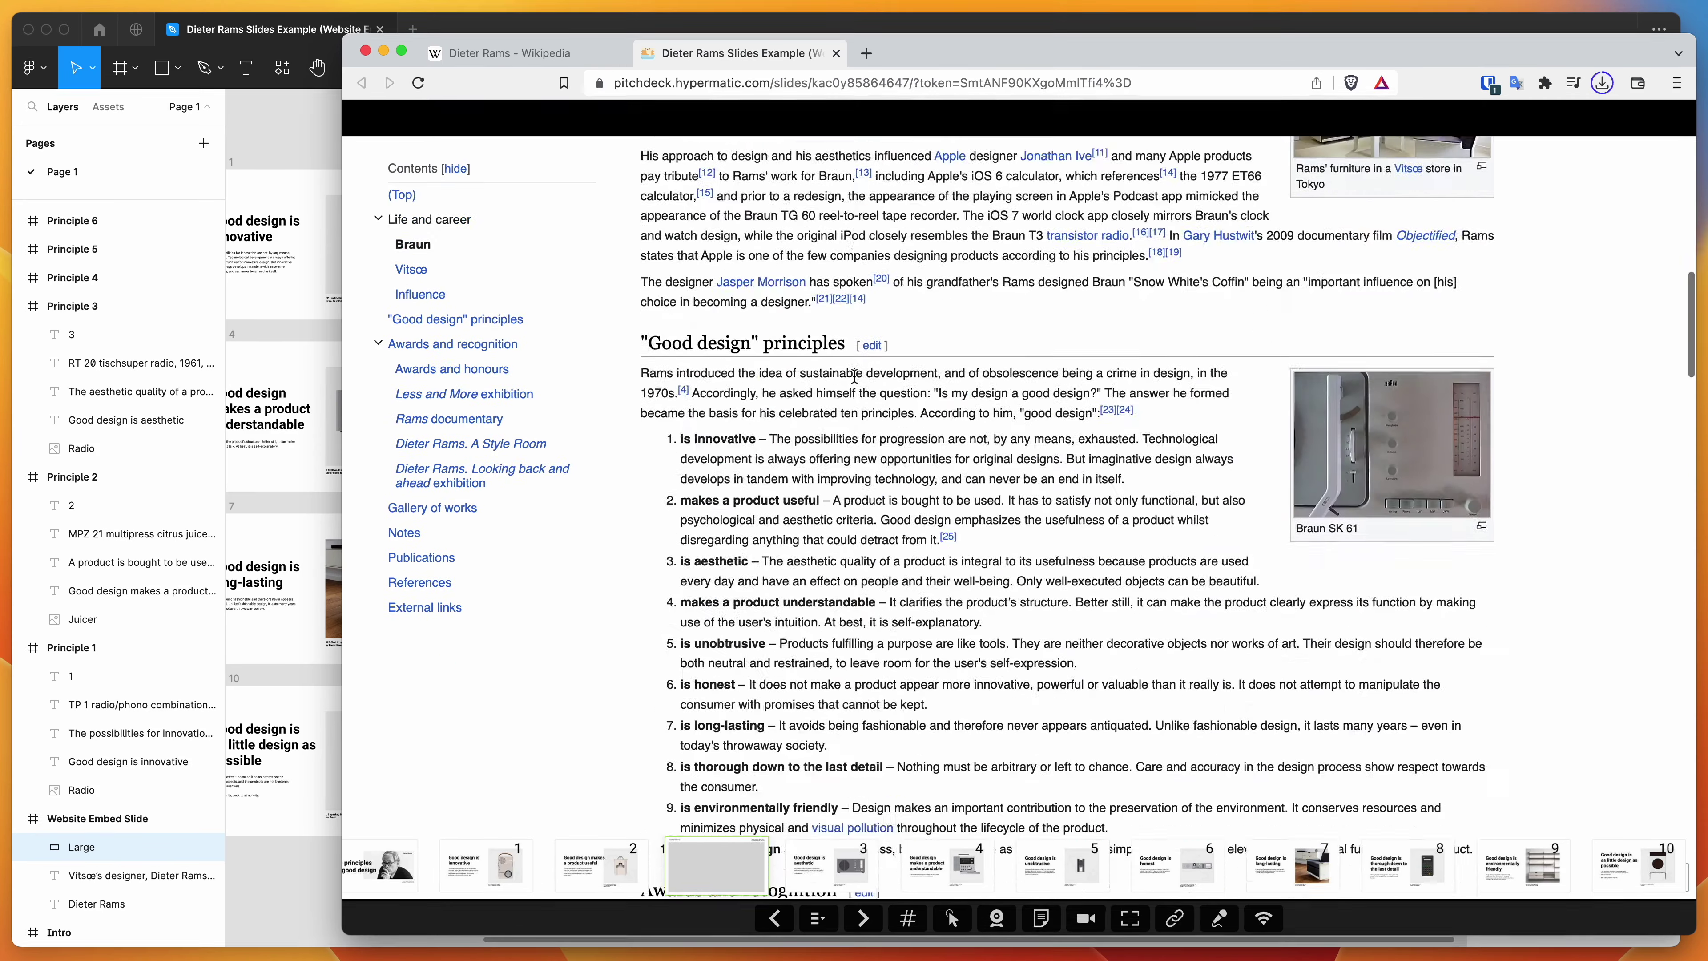
pyautogui.scroll(-15, 853, 374)
pyautogui.scroll(15, 853, 374)
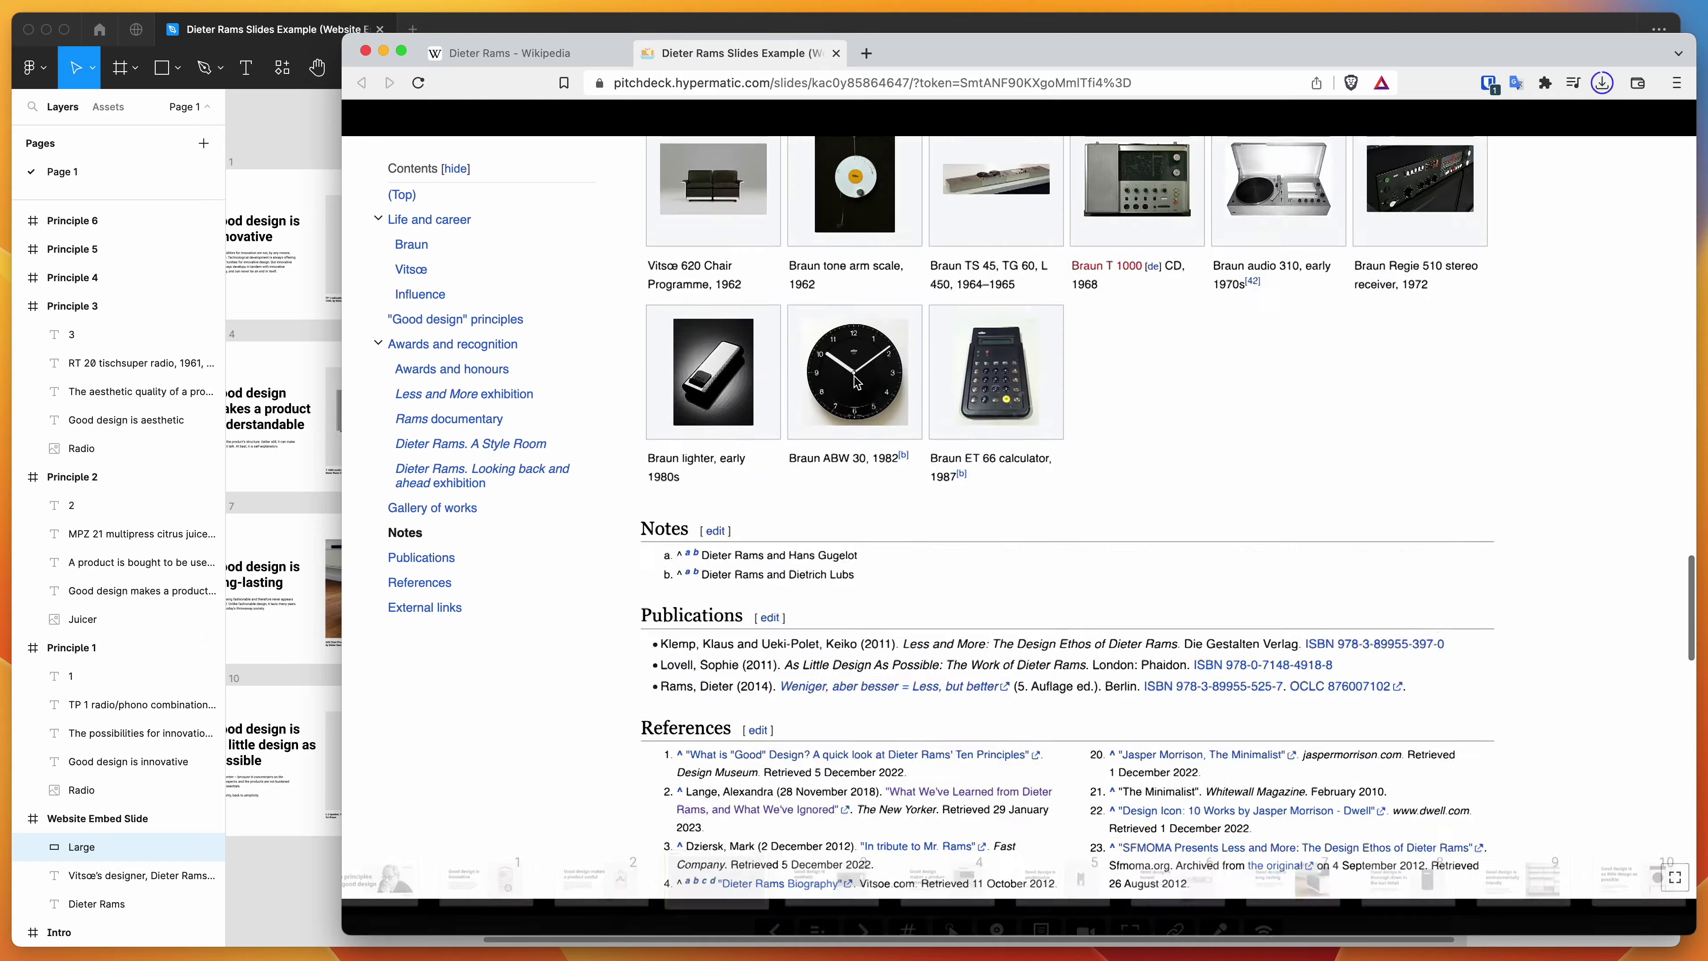
pyautogui.scroll(10, 853, 374)
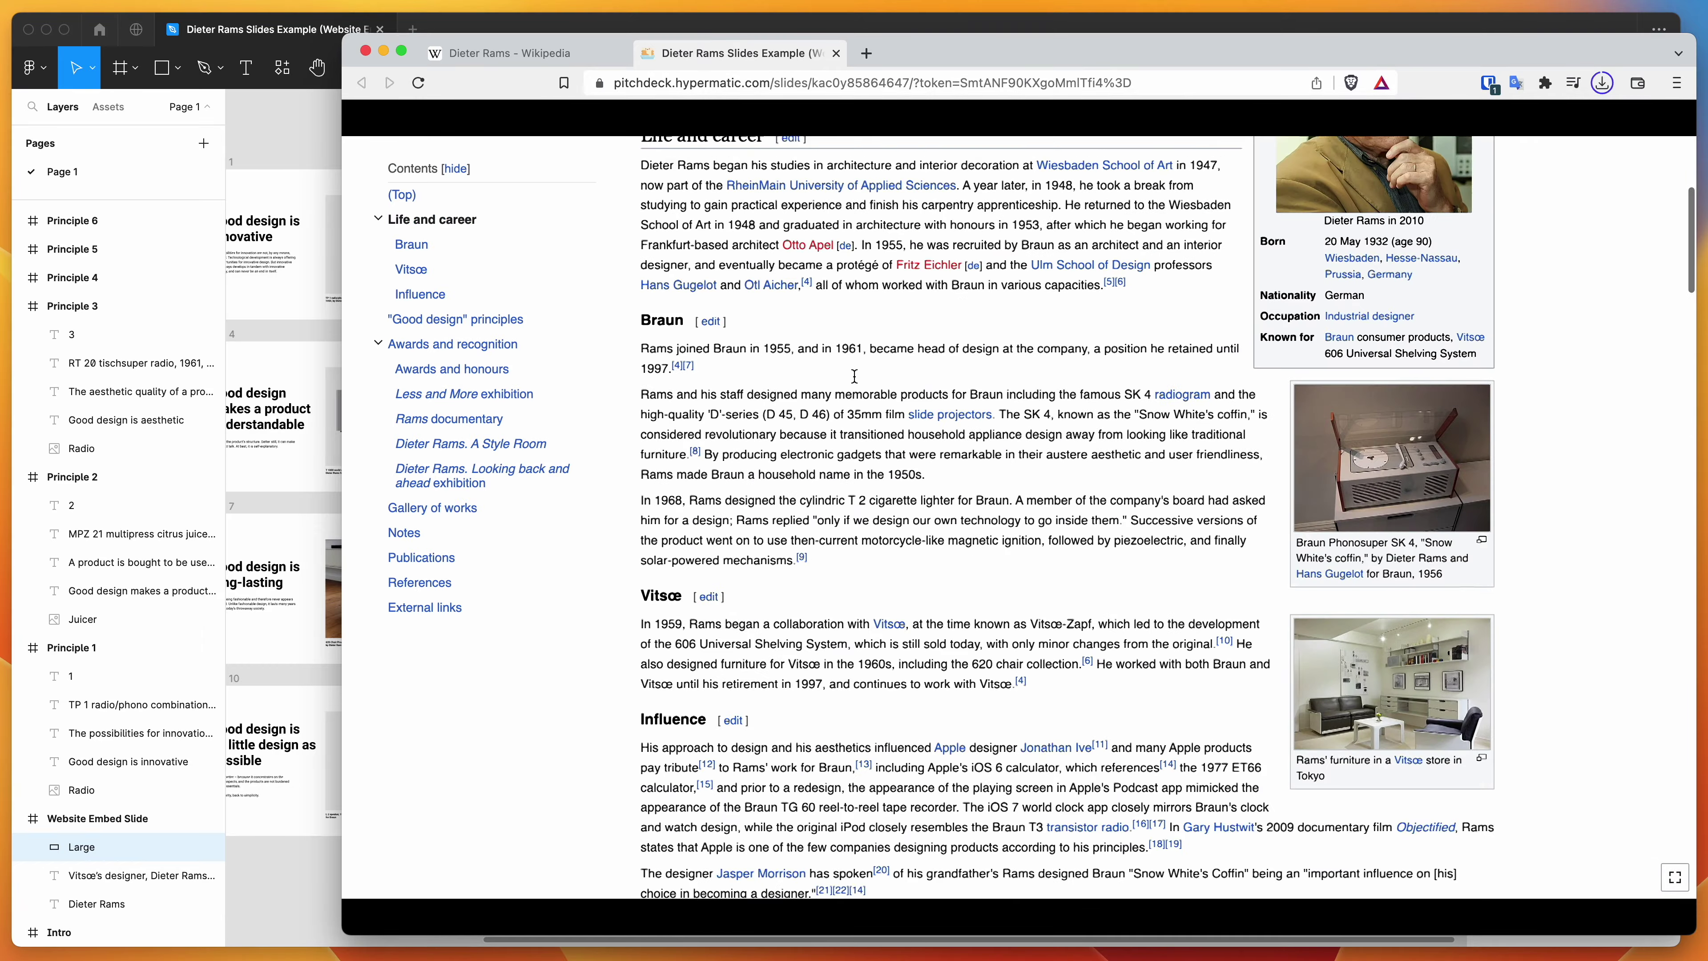
pyautogui.scroll(5, 854, 375)
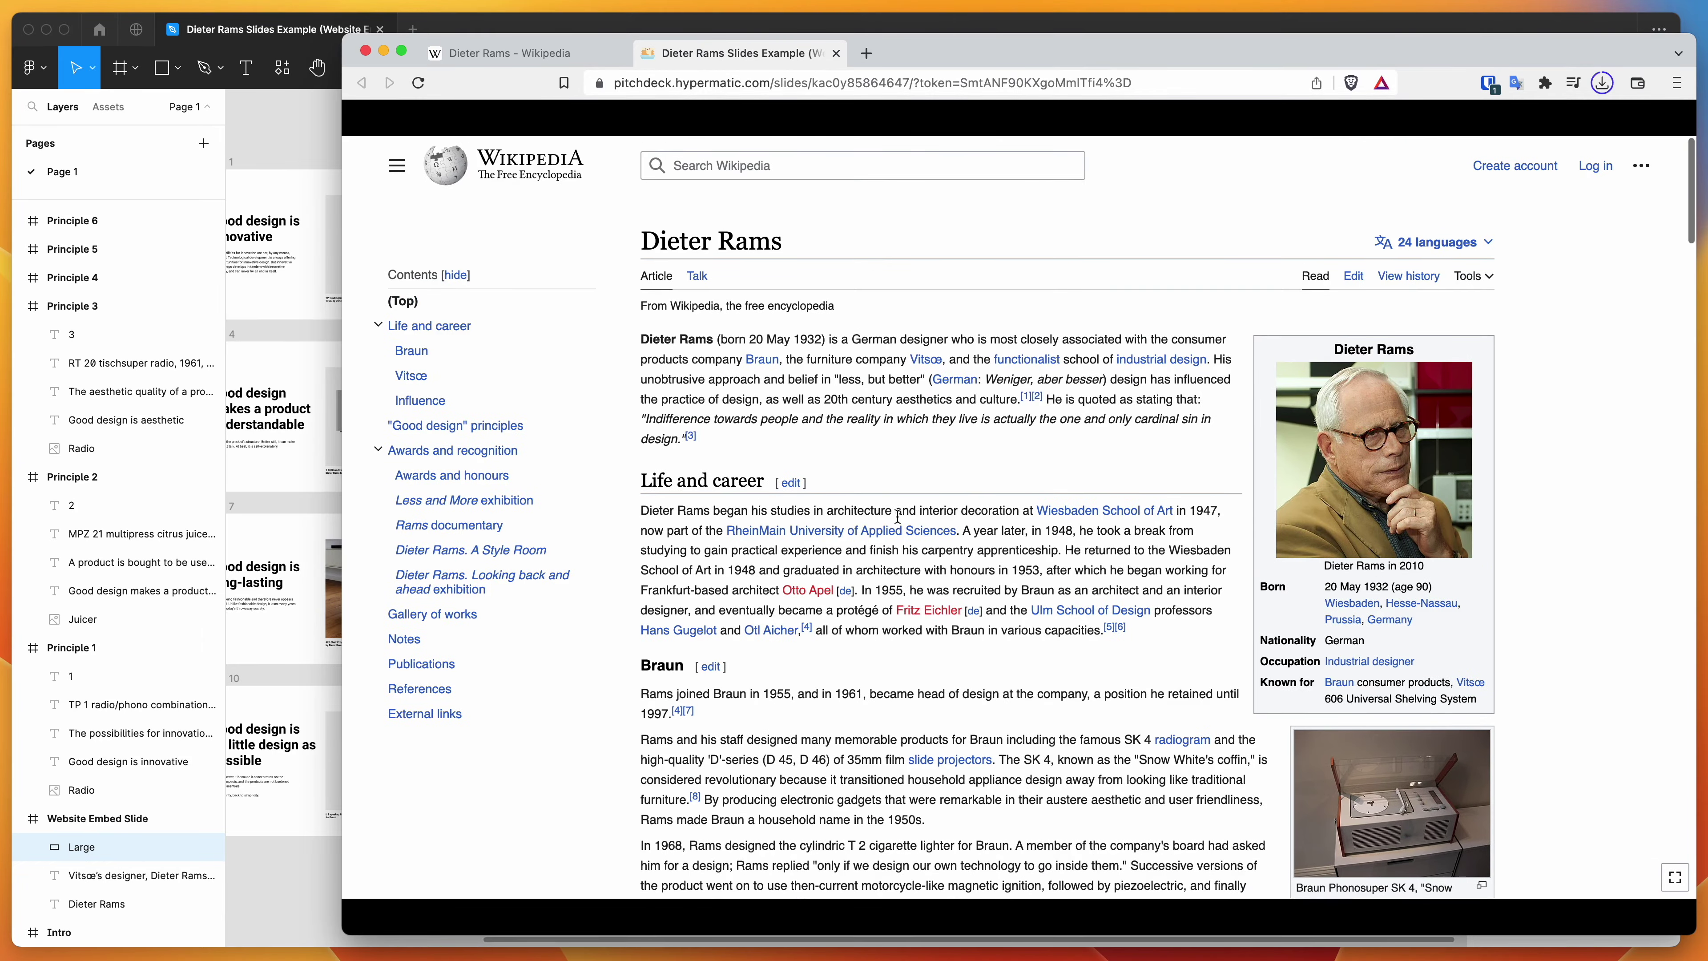
pyautogui.scroll(-1, 897, 516)
# Step: Open the Slide projector article and then the Wikipedia Main Page in the embed, and switch to the Dieter Rams tab
pyautogui.moveTo(936, 691)
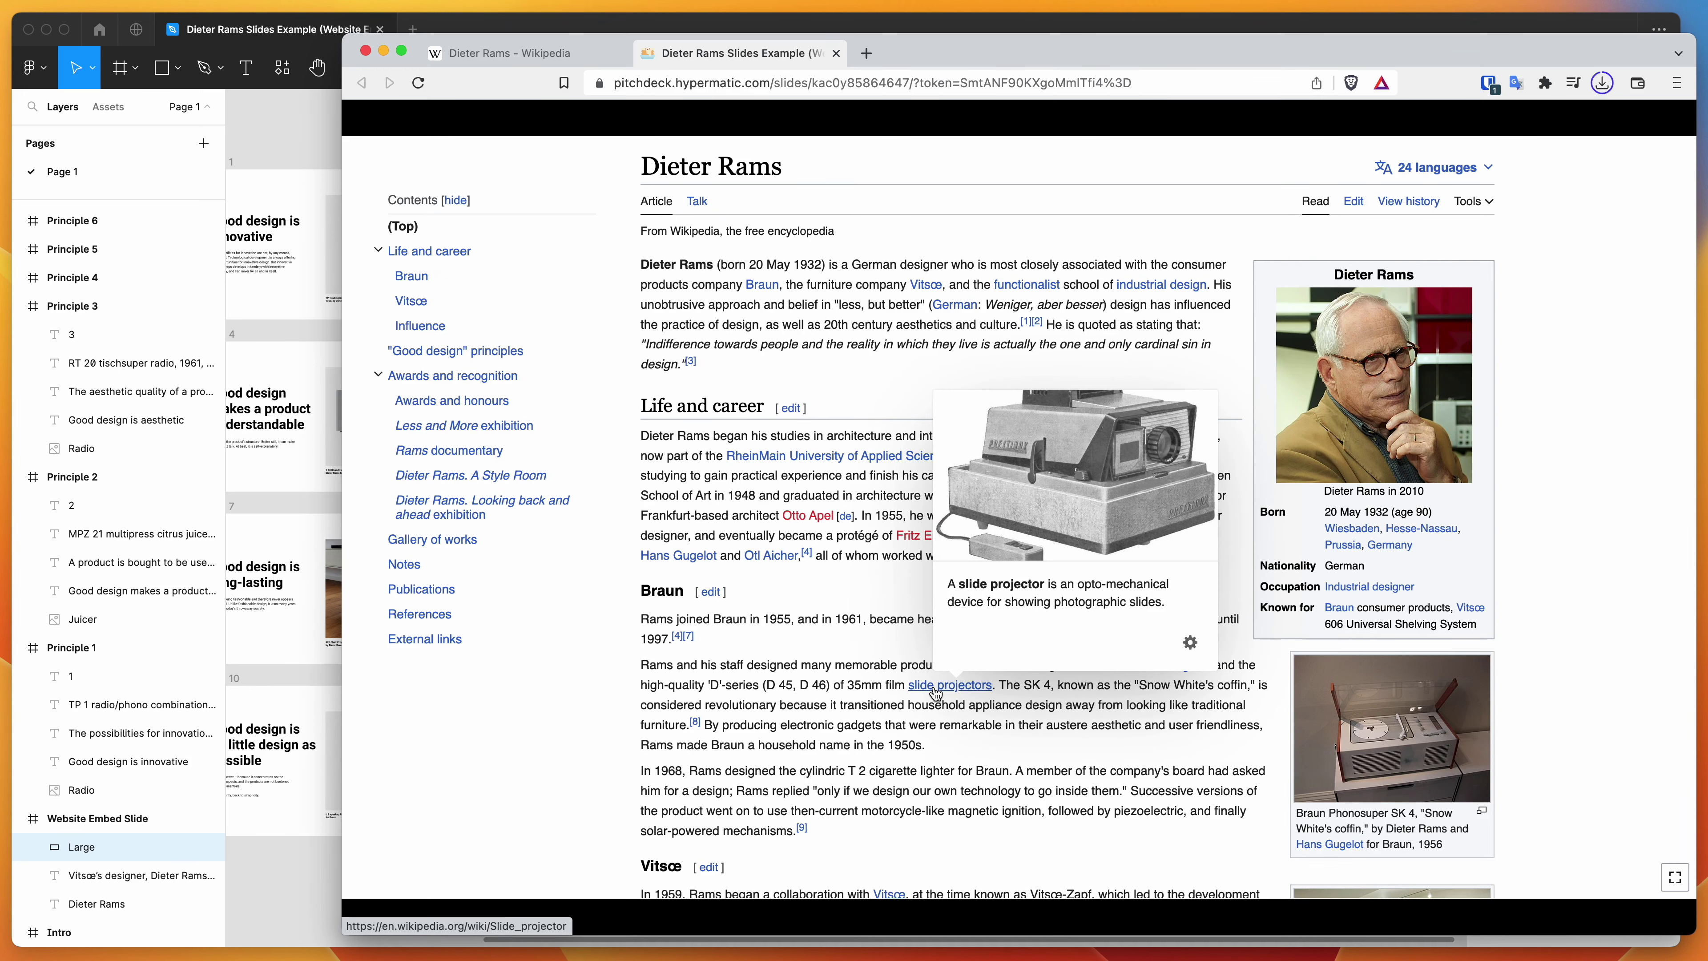
pyautogui.click(935, 692)
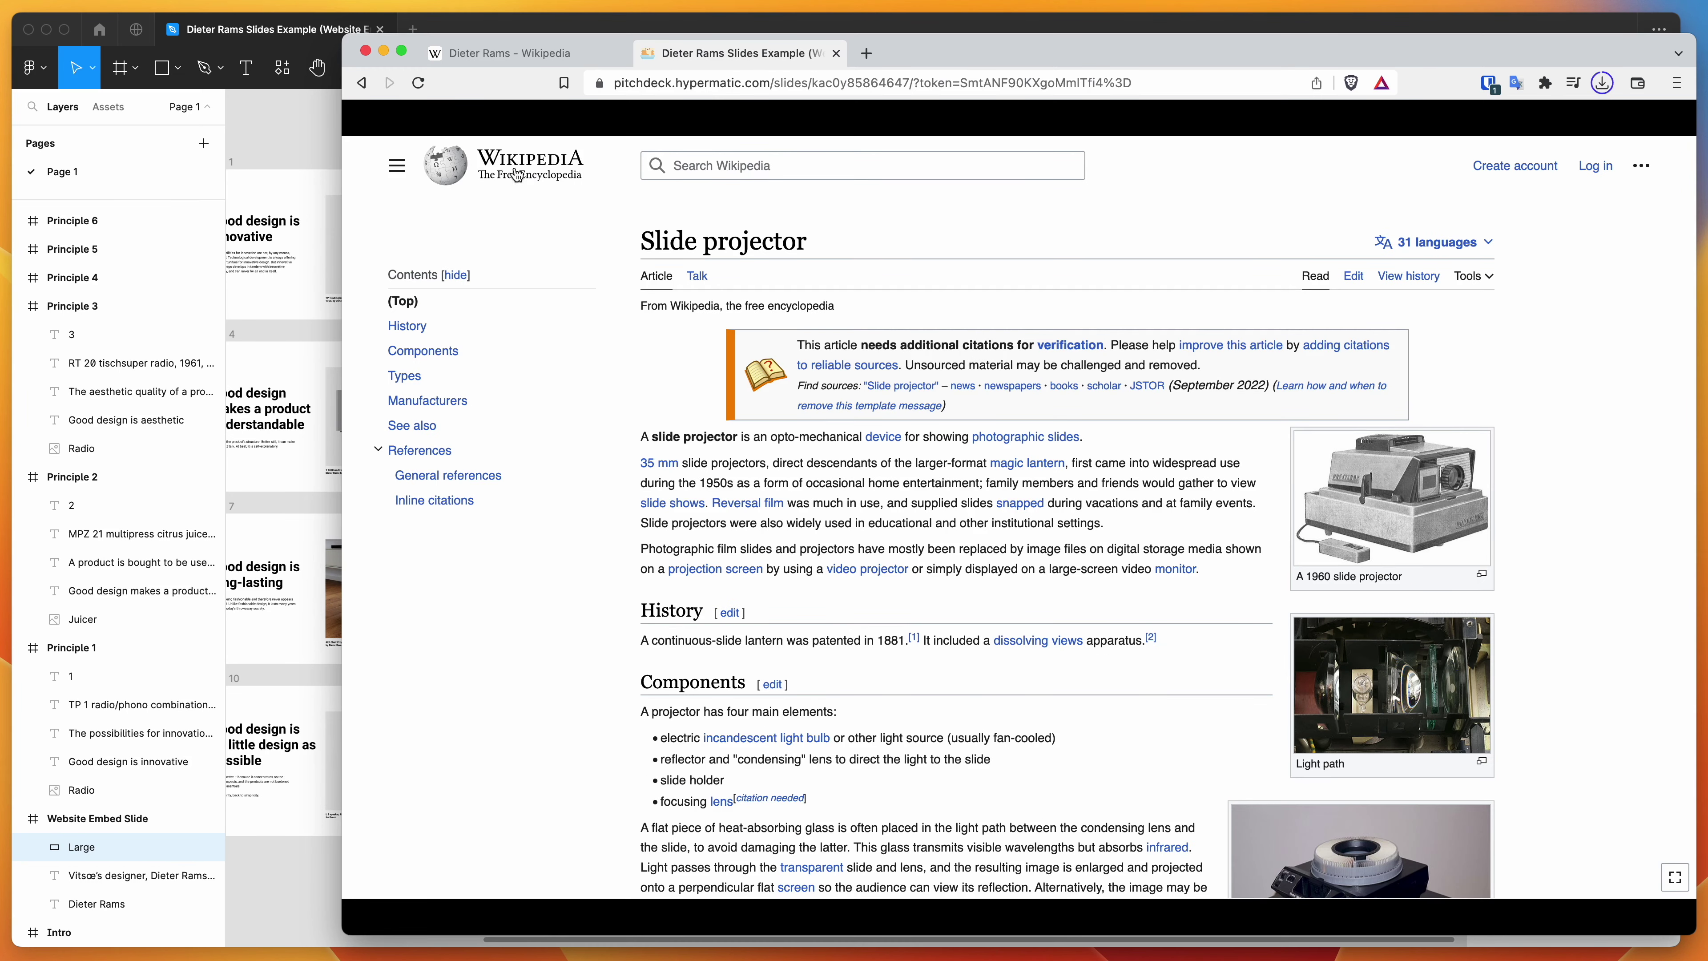
pyautogui.scroll(-1, 538, 180)
pyautogui.scroll(1, 545, 183)
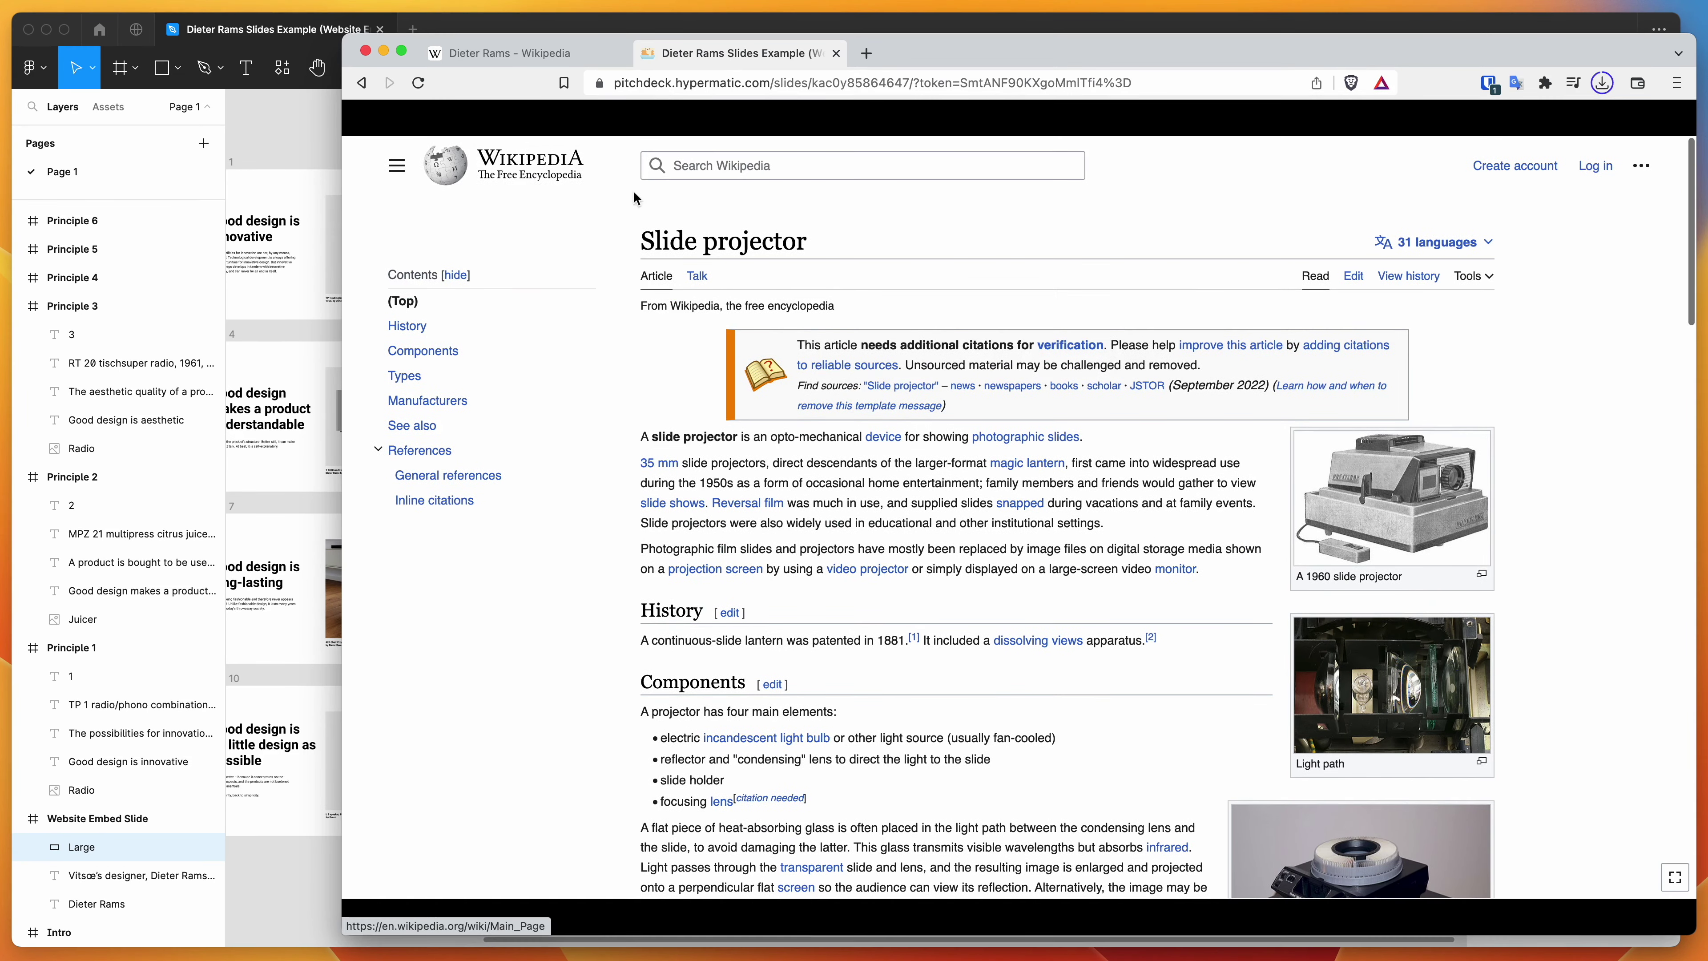
pyautogui.click(550, 175)
pyautogui.scroll(-10, 840, 238)
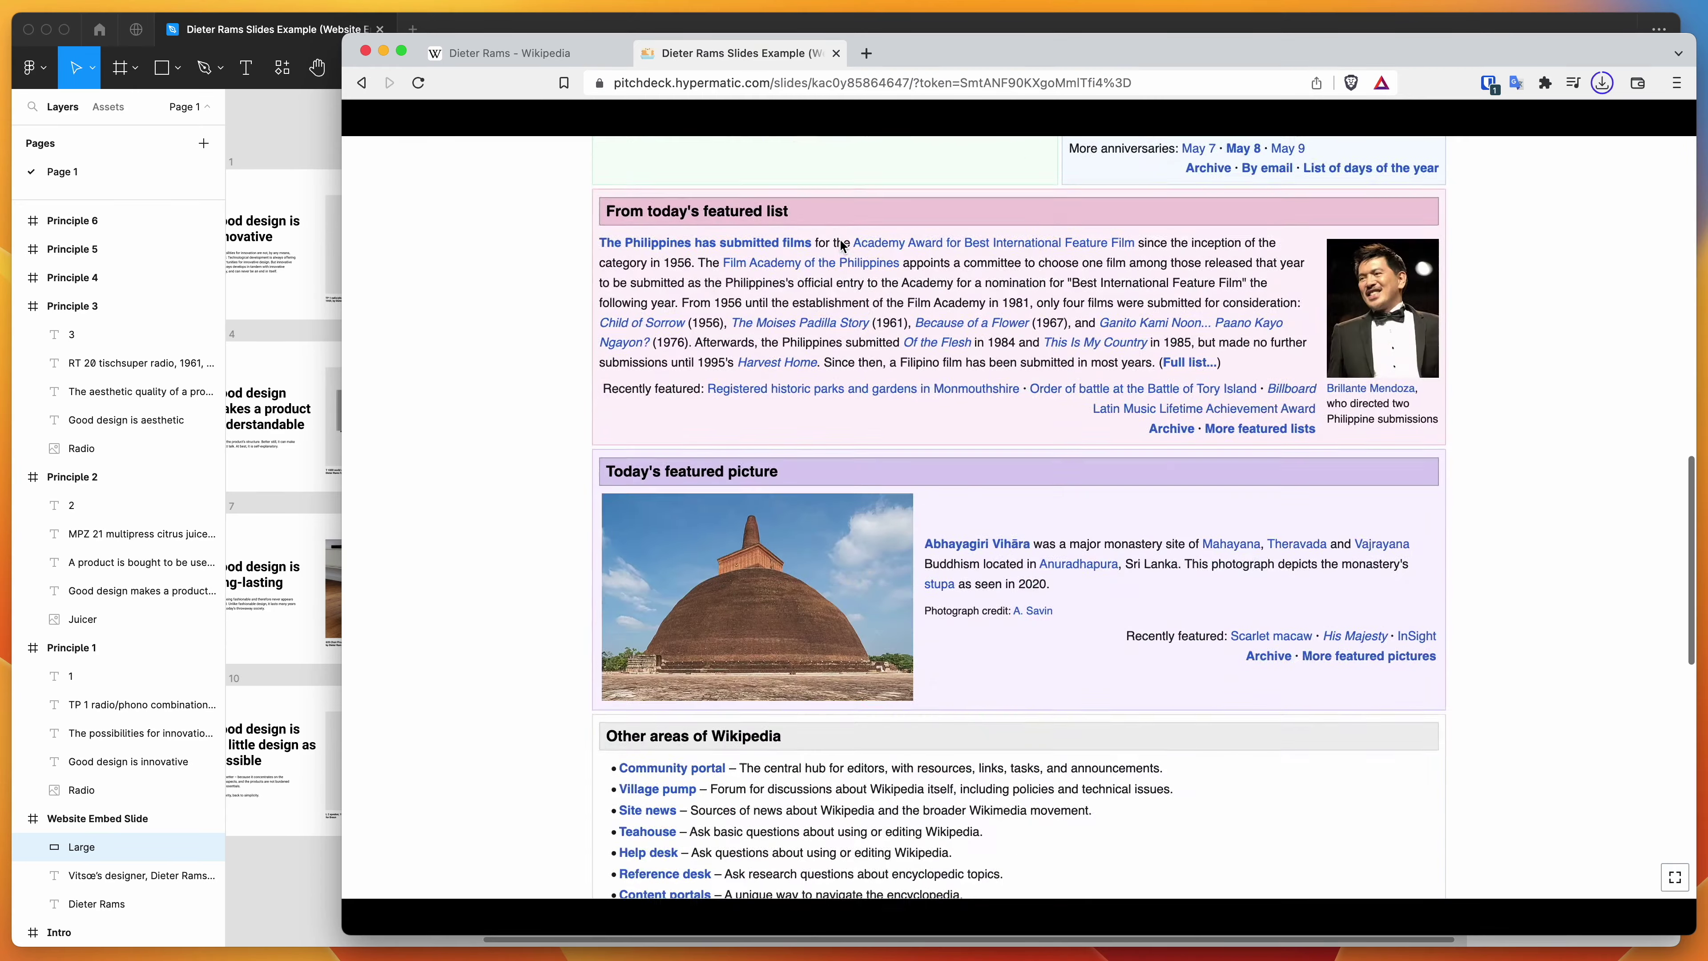
pyautogui.scroll(10, 839, 239)
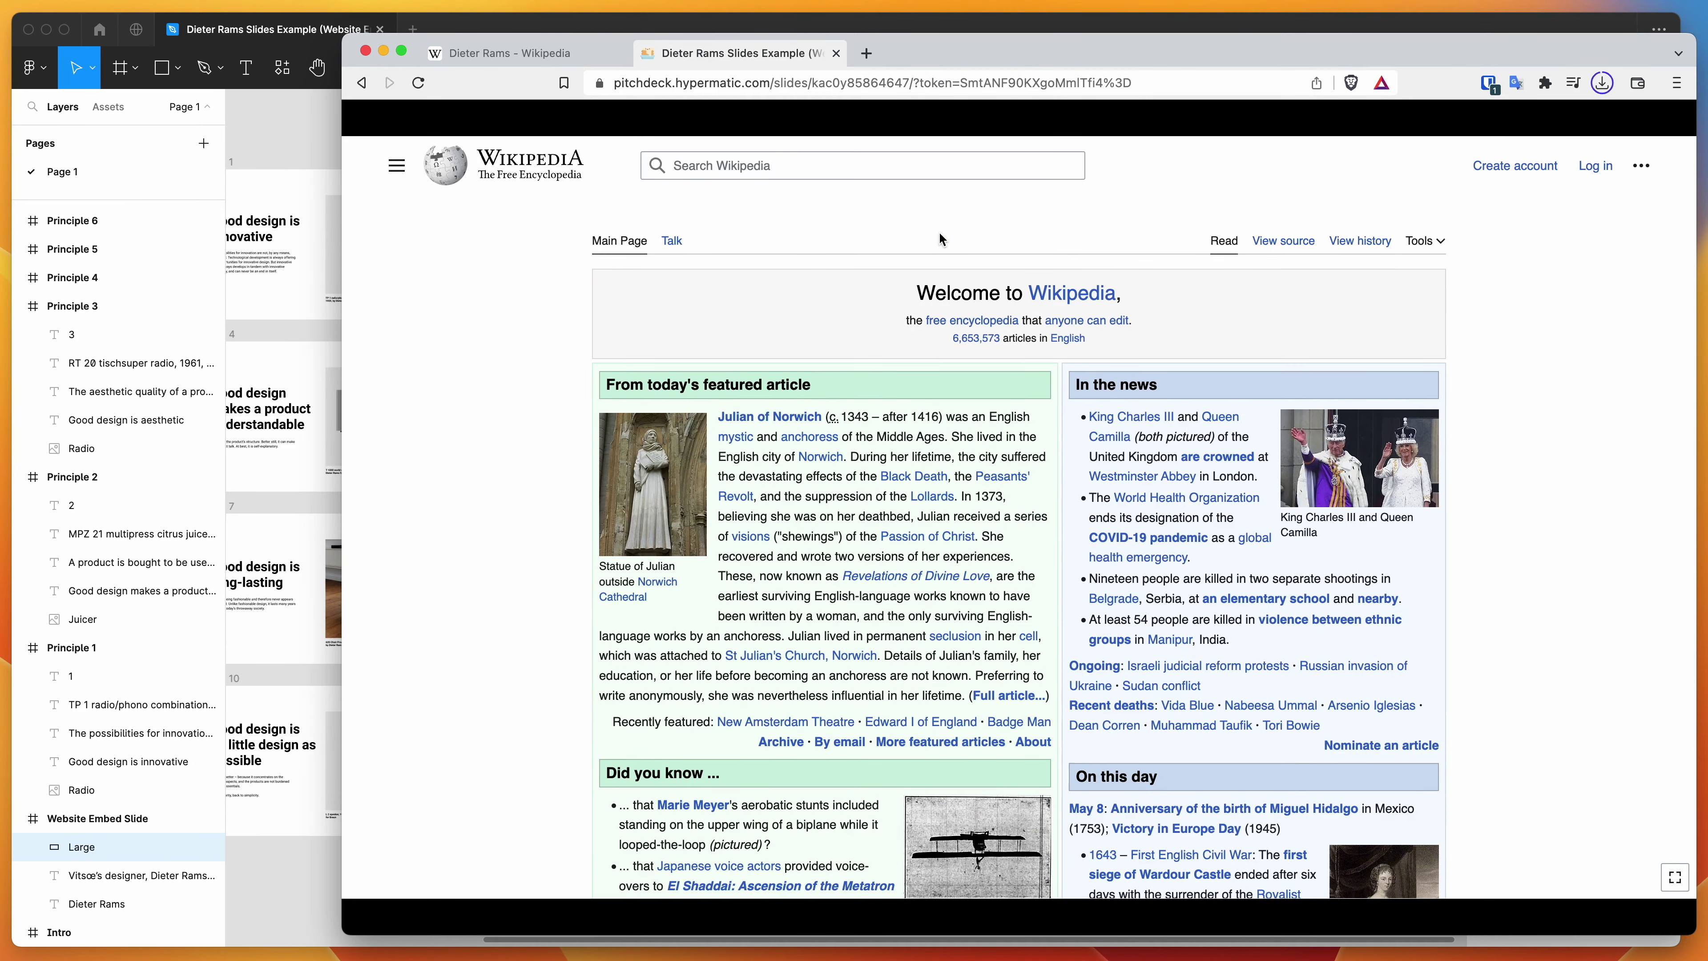
pyautogui.scroll(-1, 783, 168)
pyautogui.scroll(1, 793, 229)
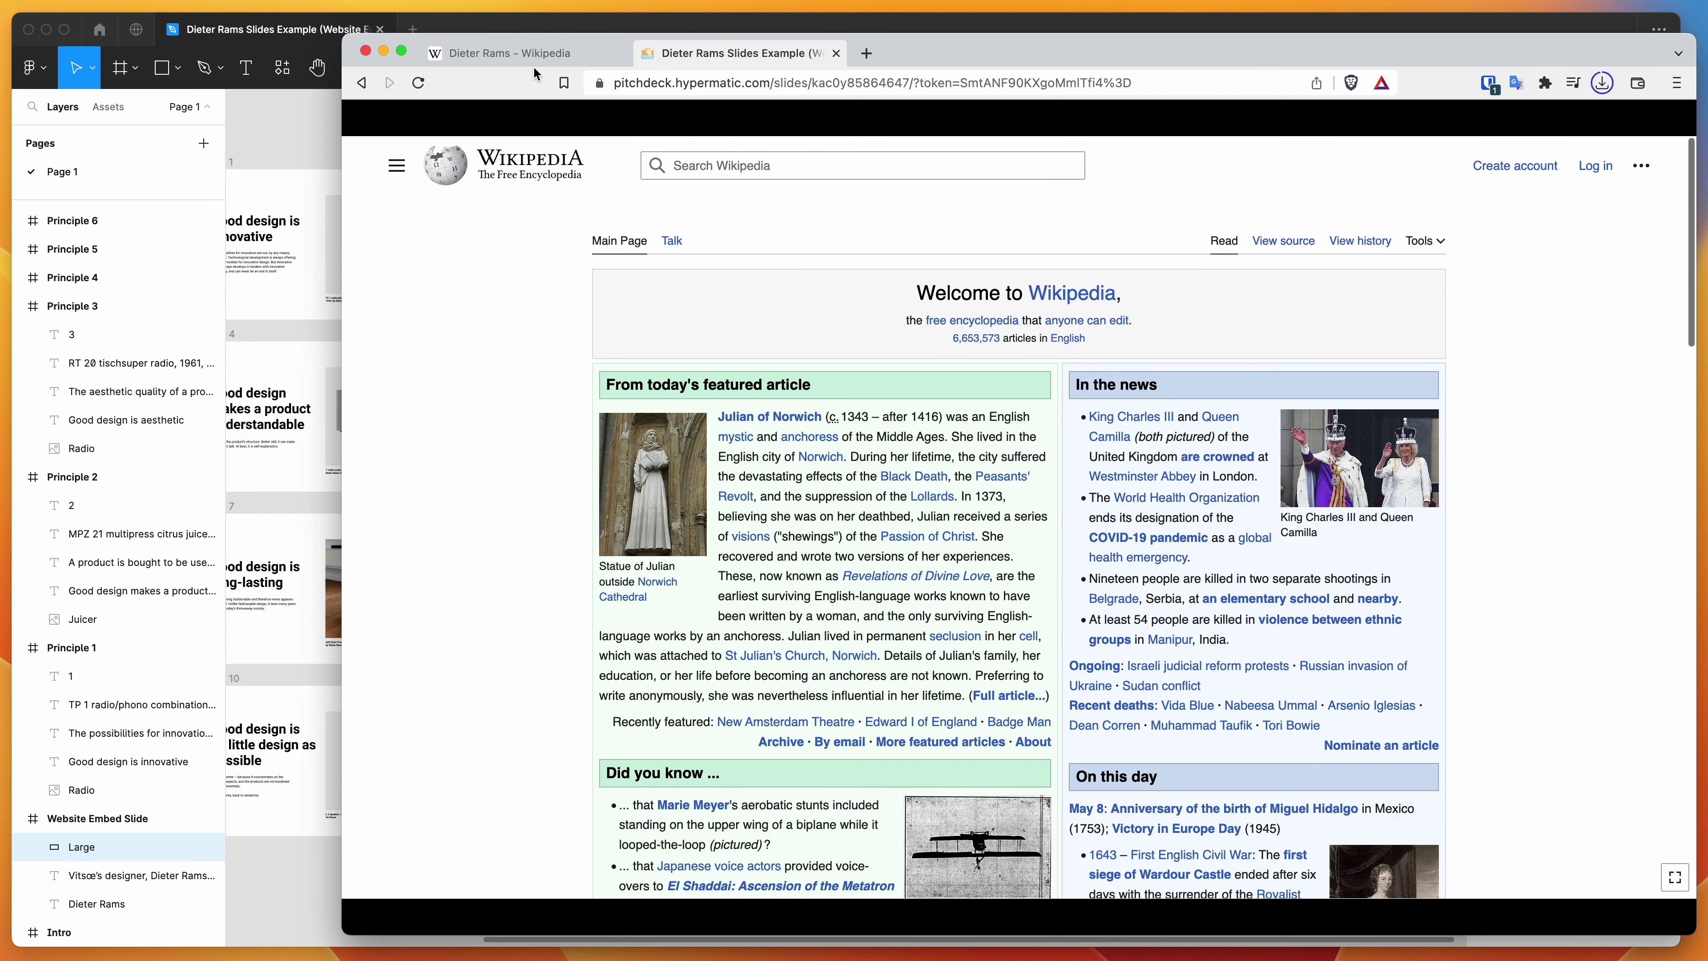
pyautogui.click(544, 58)
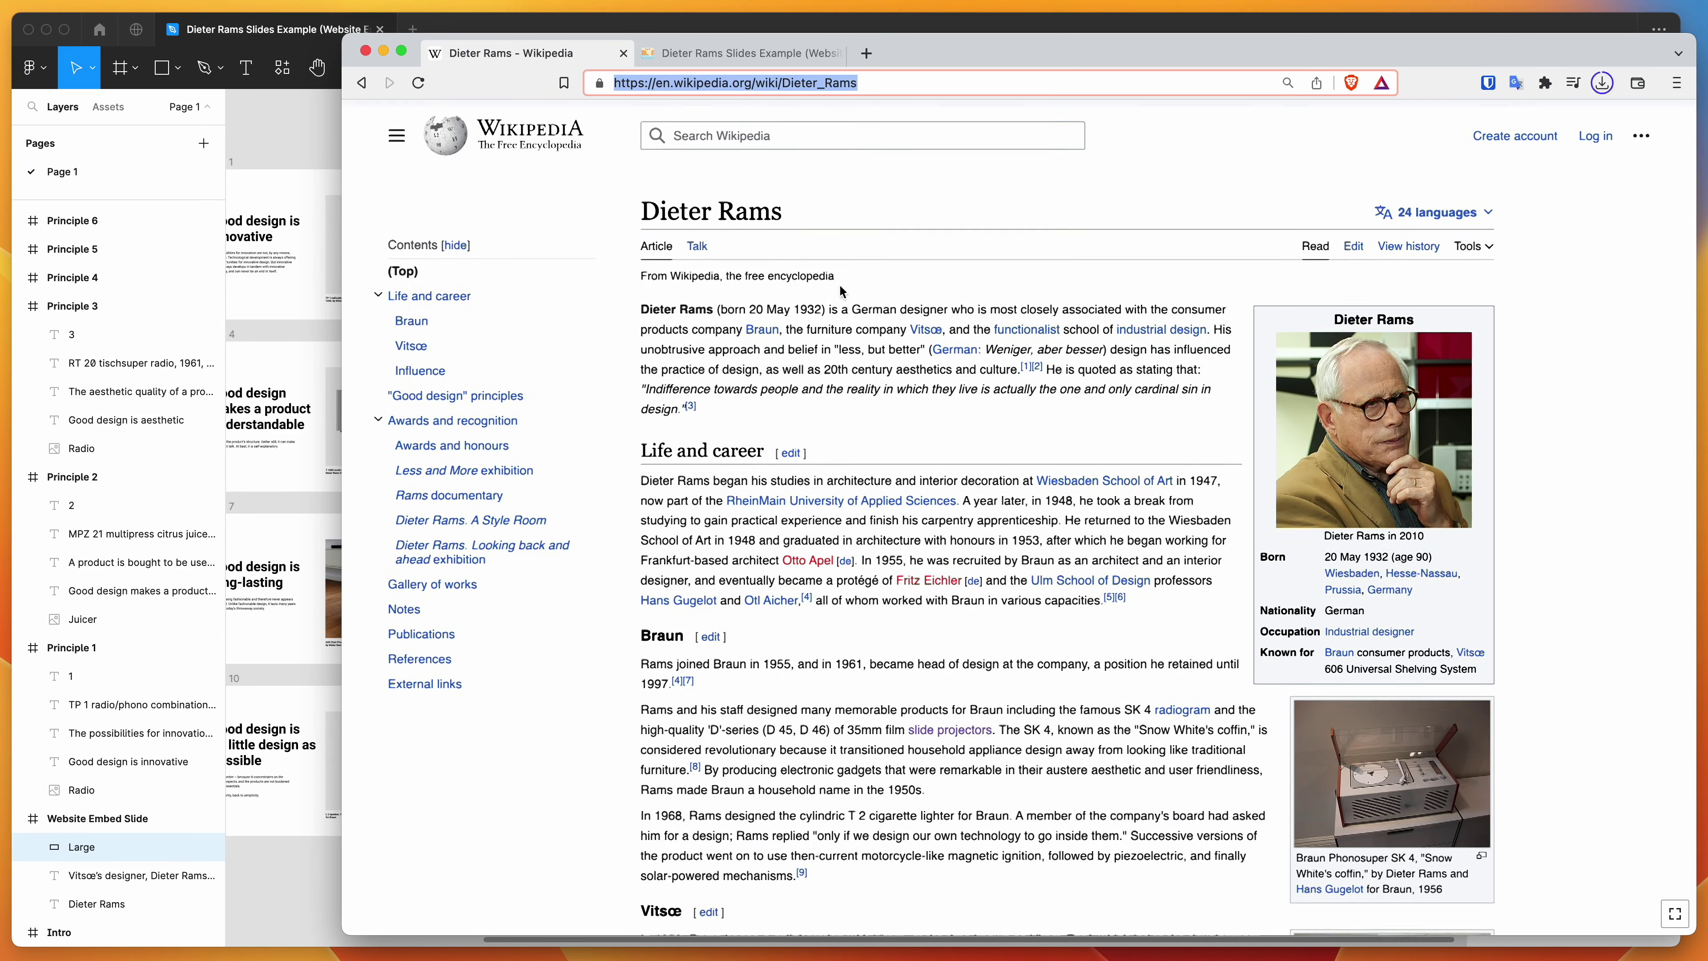
pyautogui.click(682, 80)
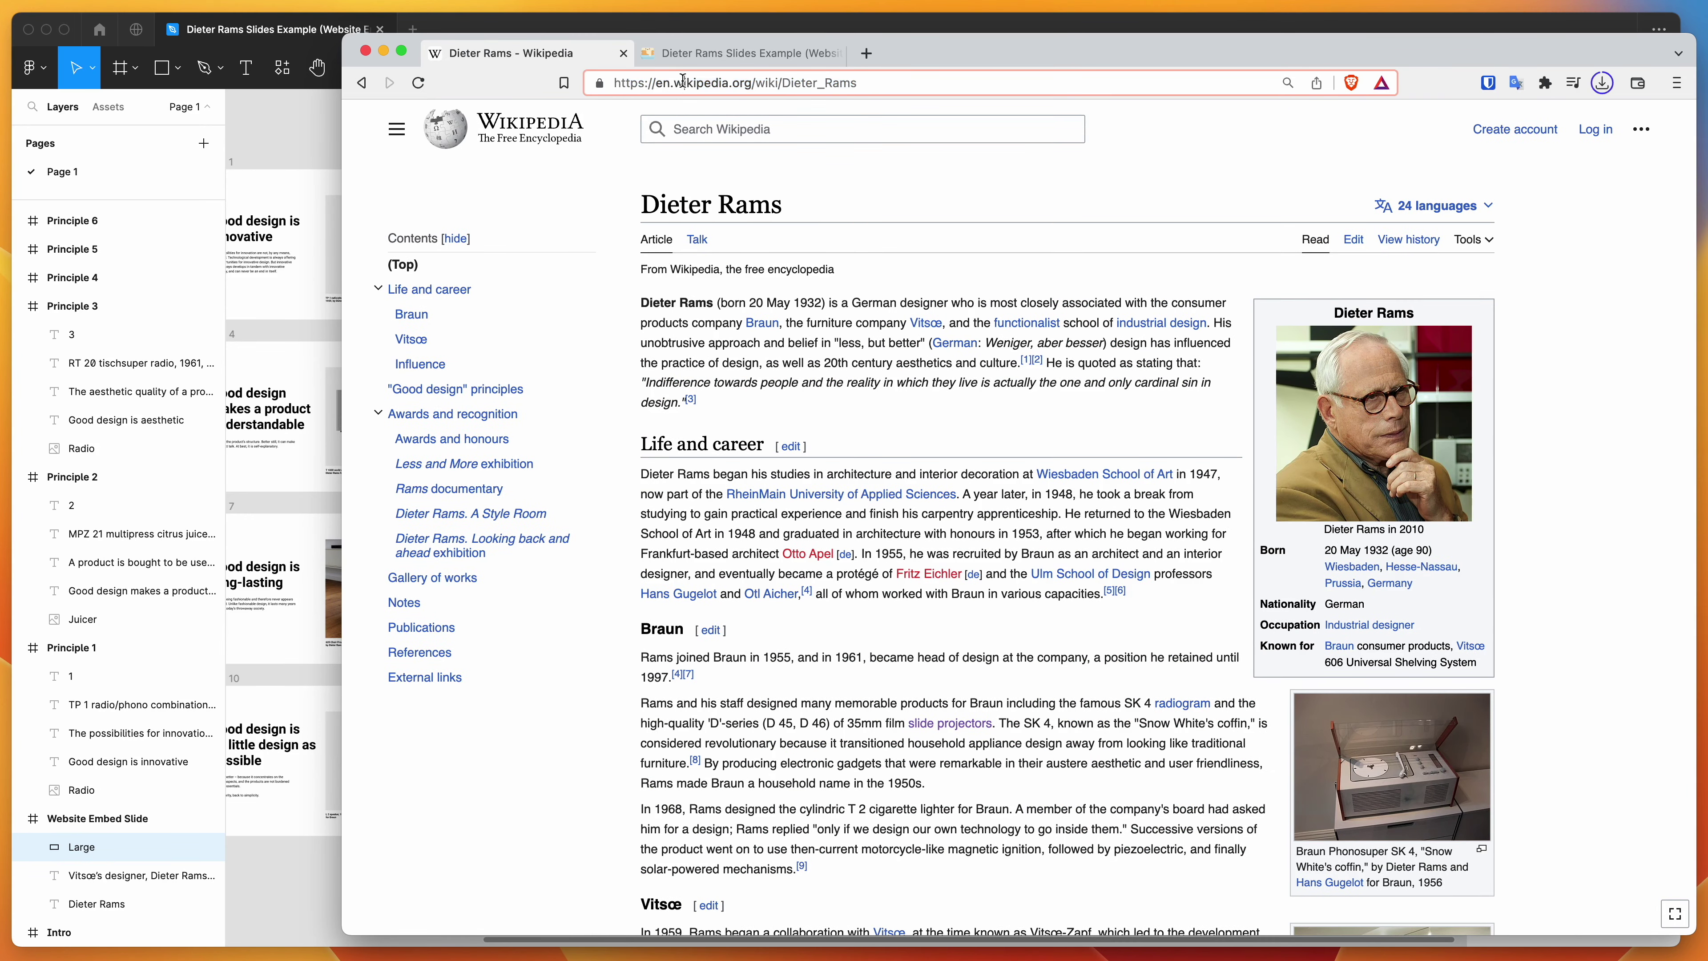
# Step: In Figma, dismiss the presentation-ready summary and delete the Wikipedia URL from the Large layer's embed field
pyautogui.click(289, 138)
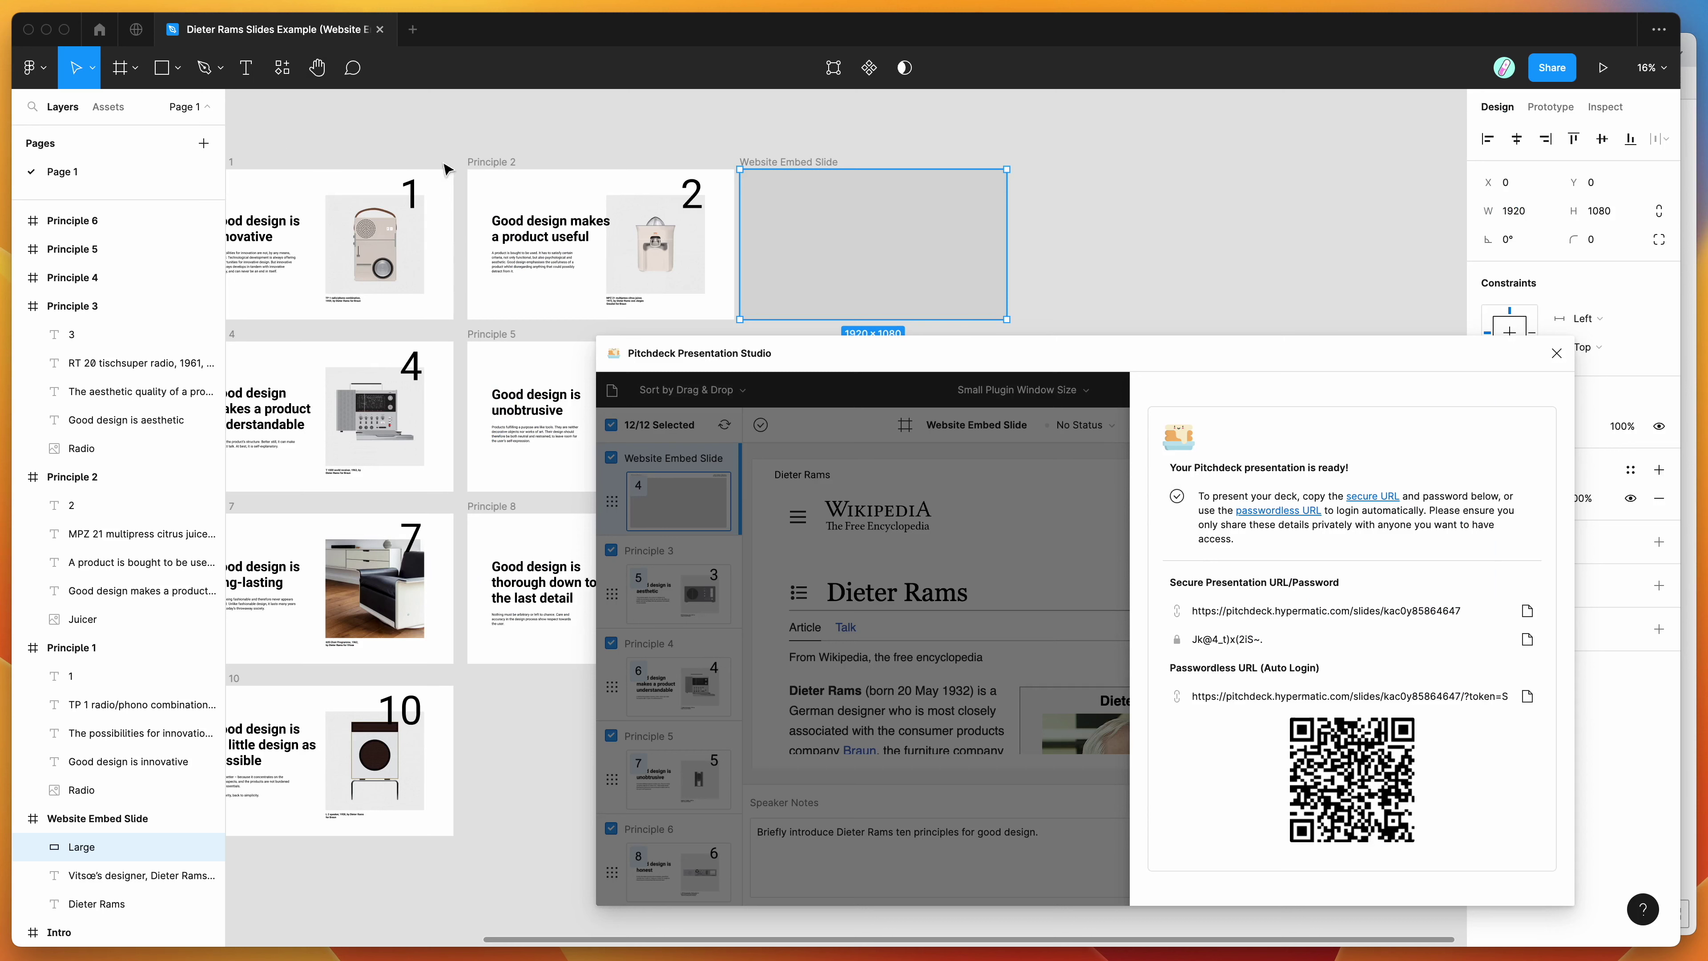
pyautogui.click(1074, 459)
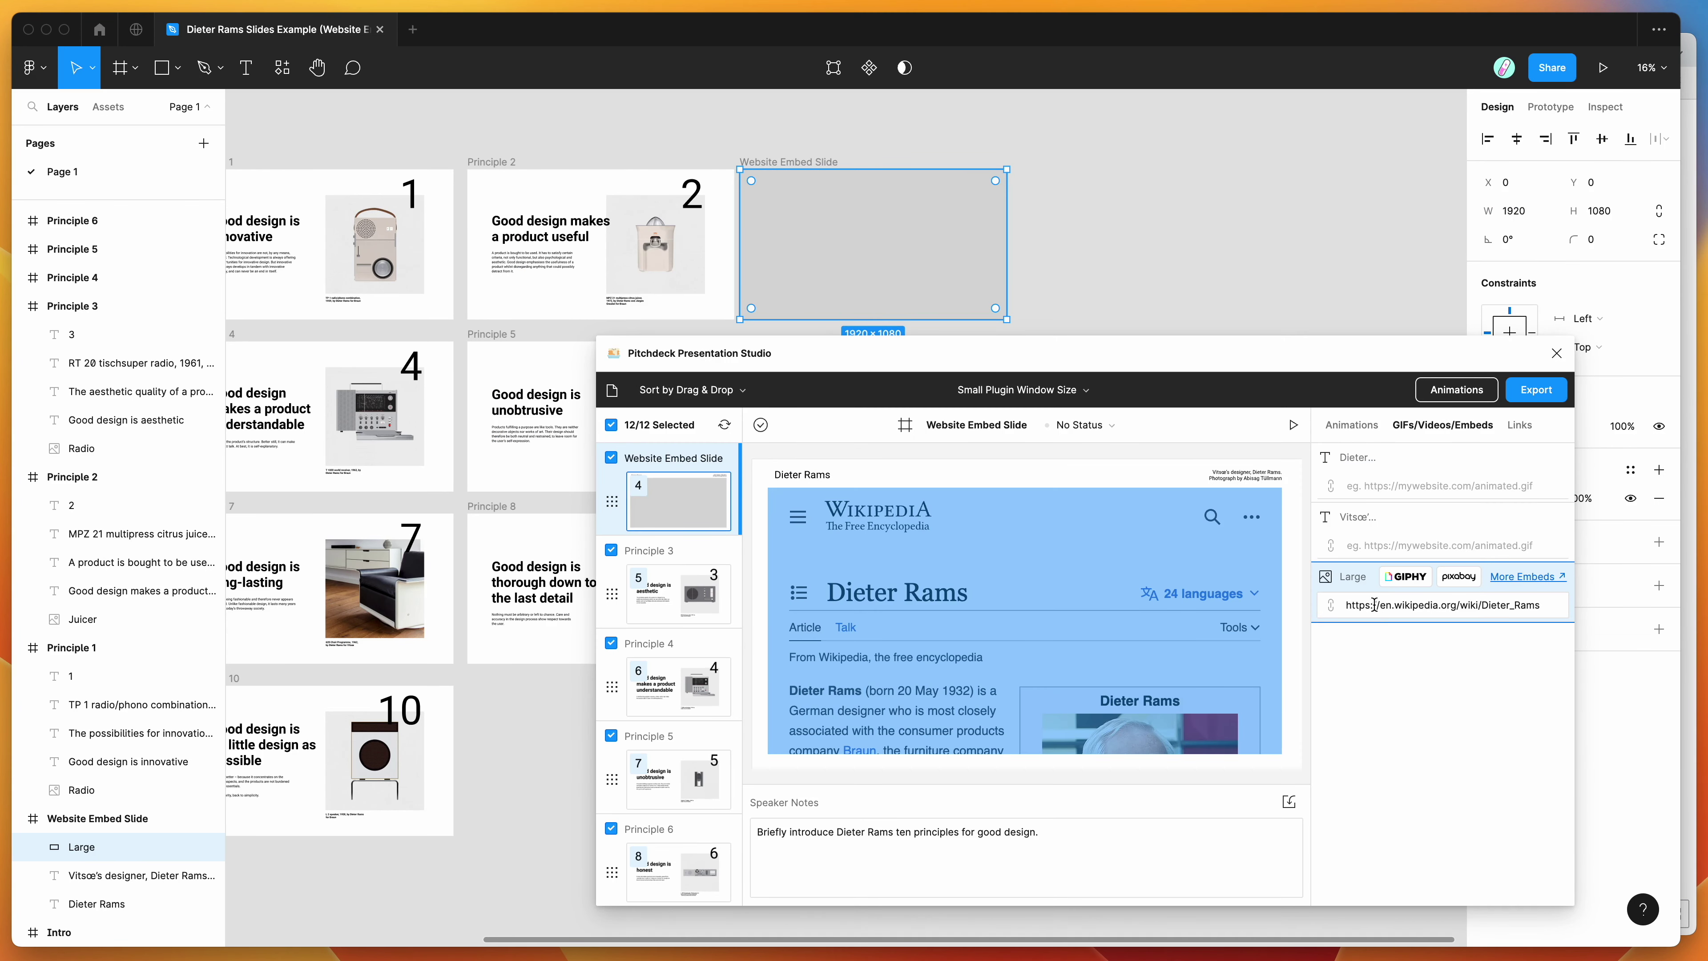
pyautogui.click(1374, 604)
pyautogui.moveTo(1542, 605); pyautogui.dragTo(1337, 605)
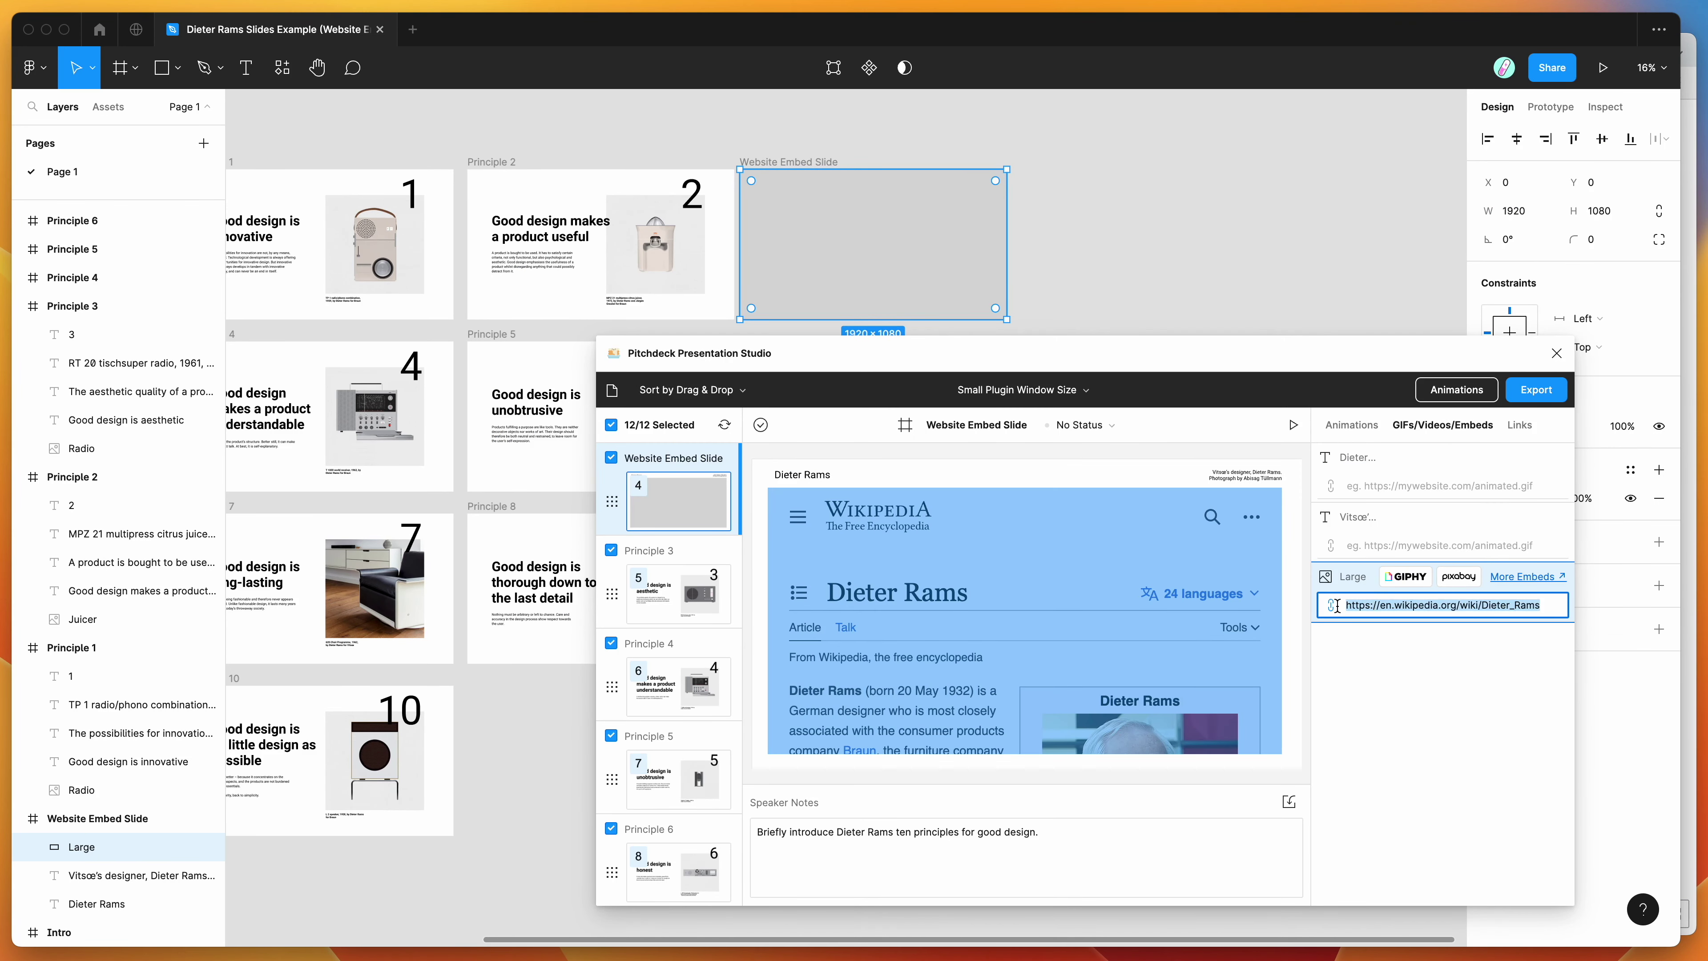
pyautogui.click(1365, 609)
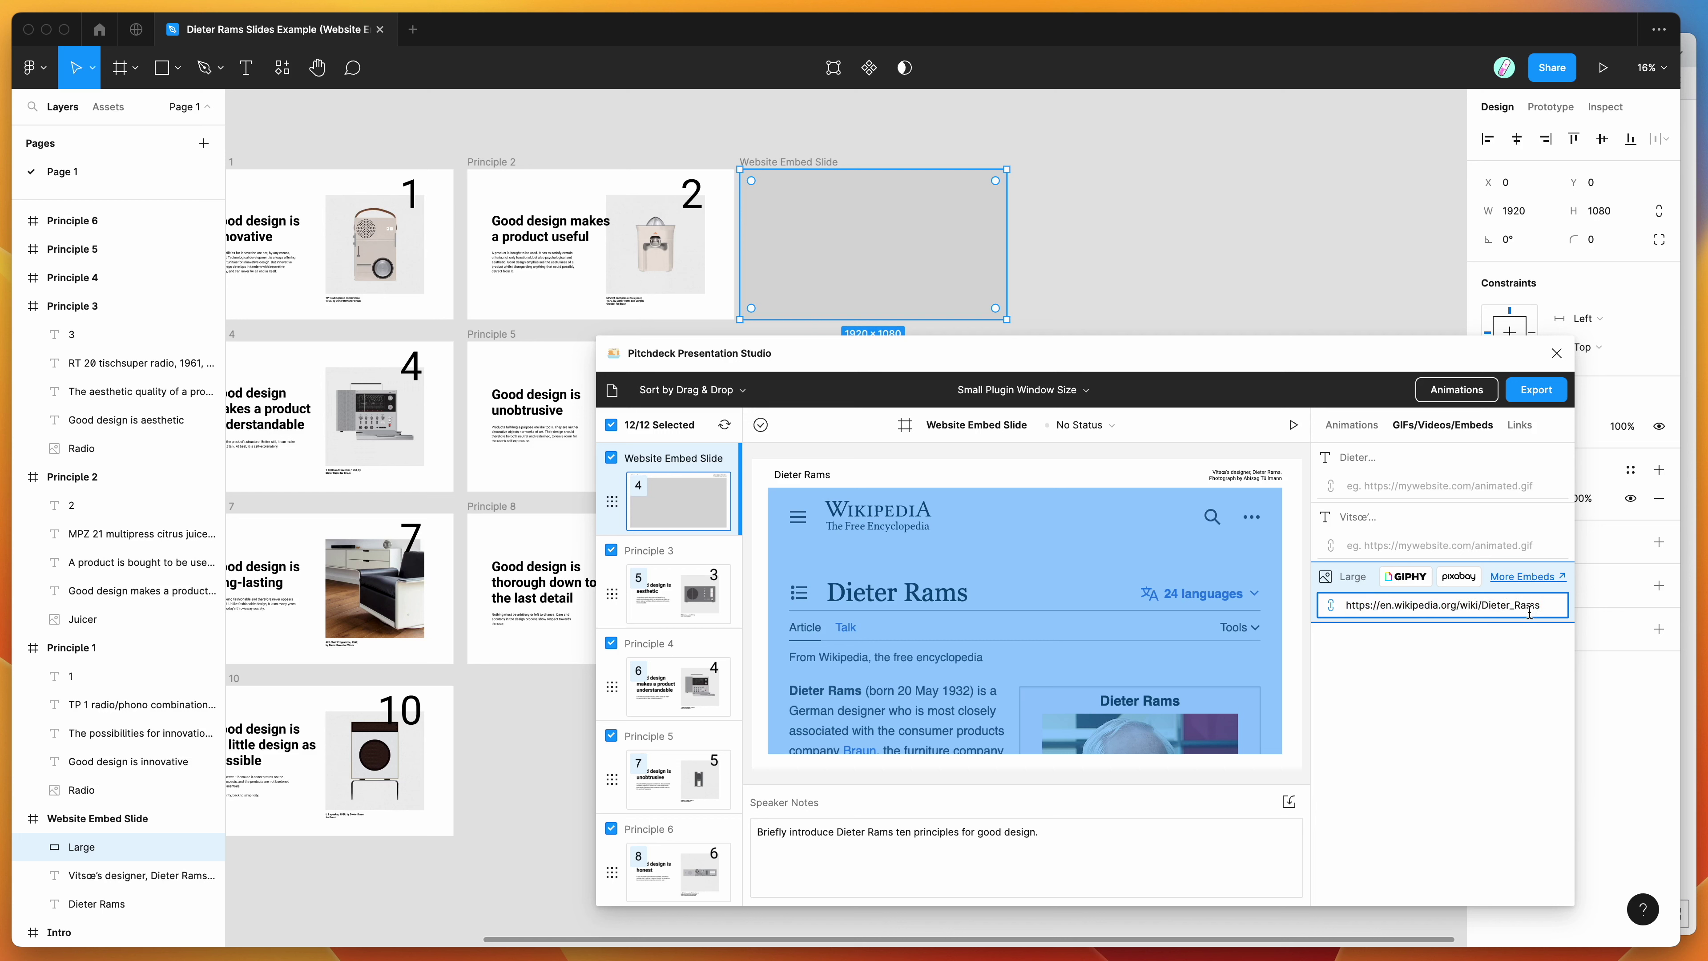
pyautogui.press('super+a')
pyautogui.press('BackSpace')
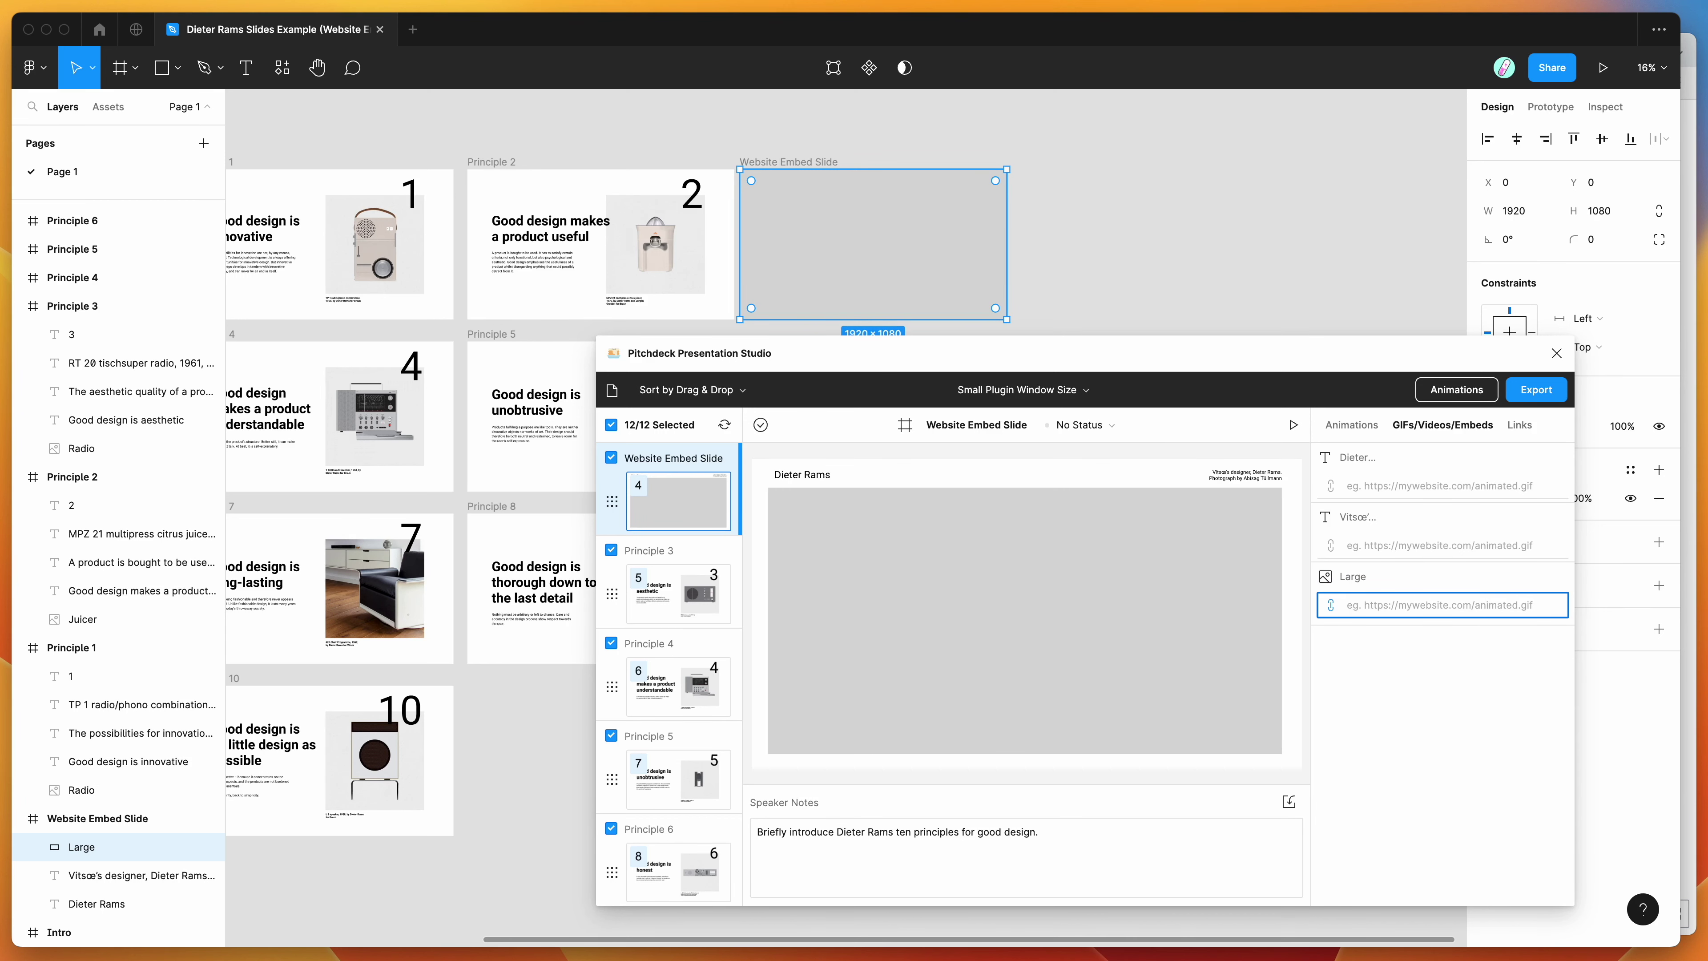
pyautogui.moveTo(1445, 592)
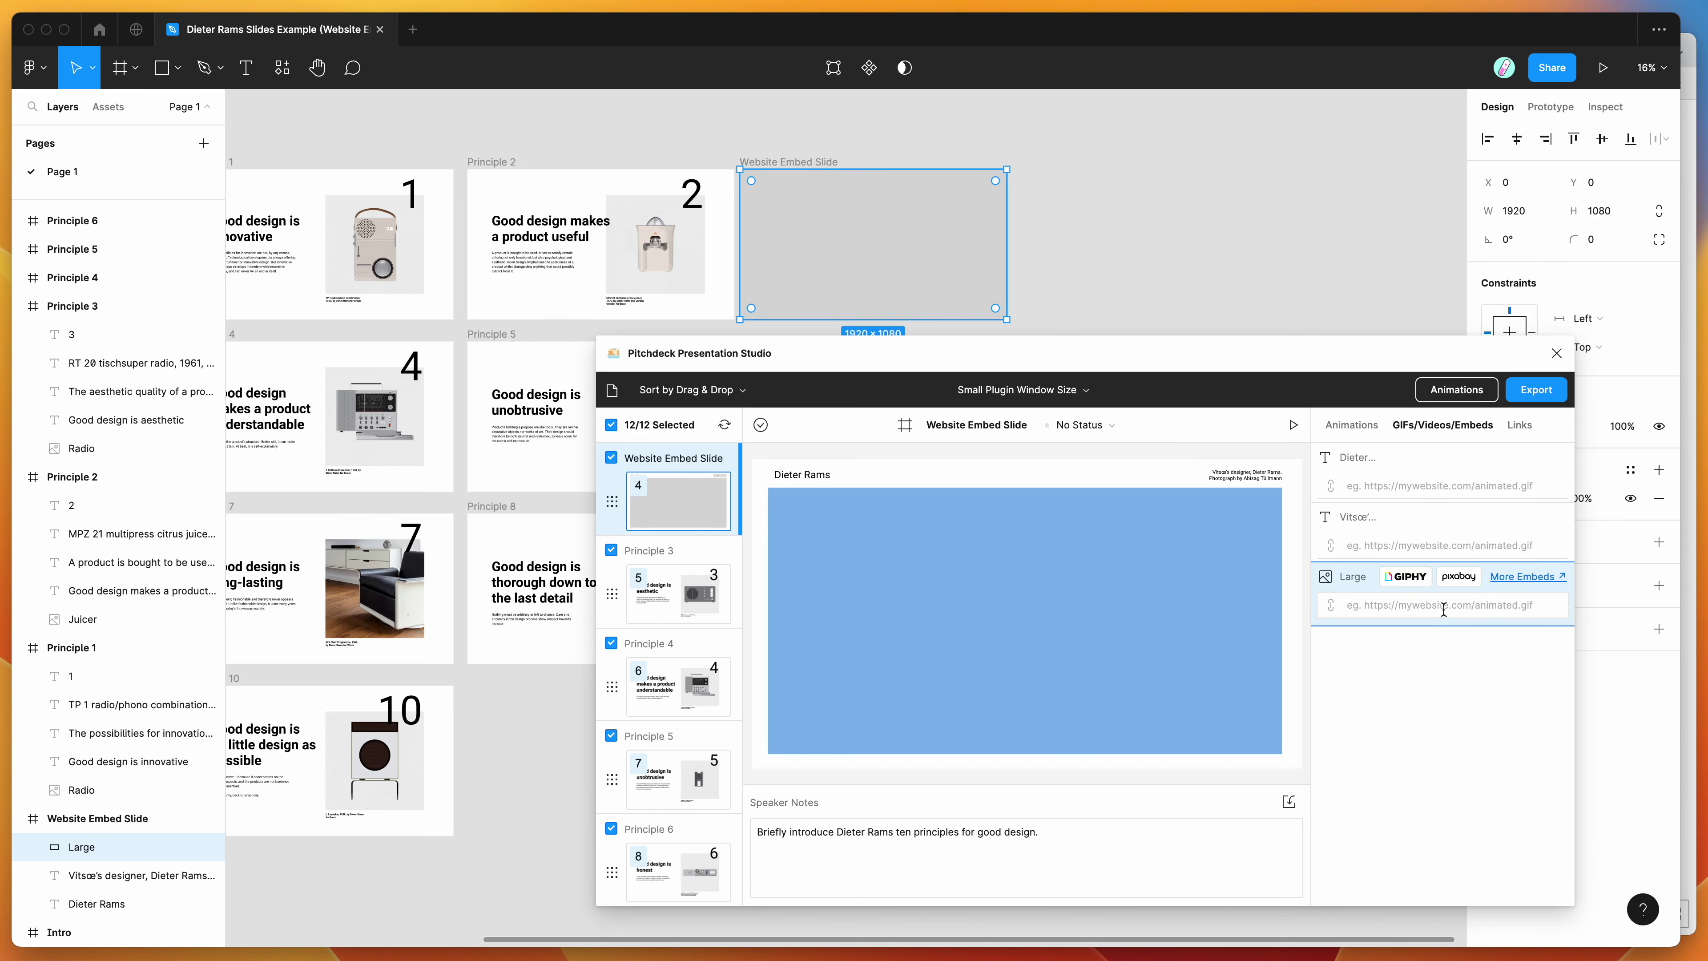
pyautogui.click(1517, 579)
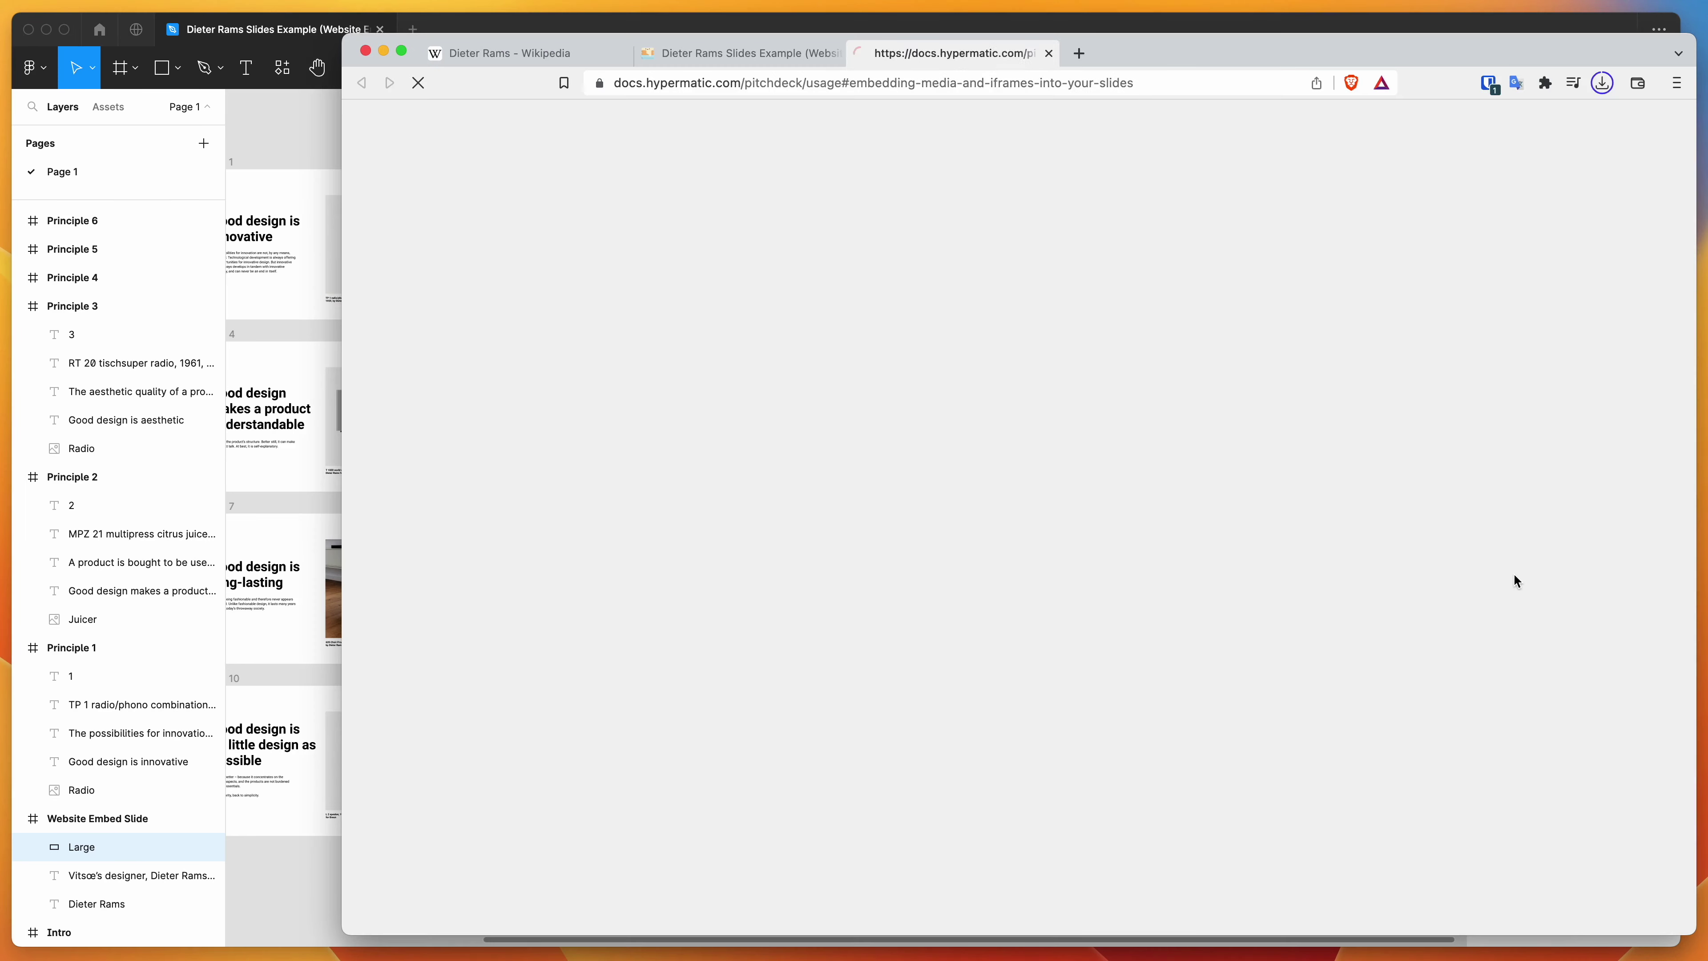
pyautogui.press('super+Tab')
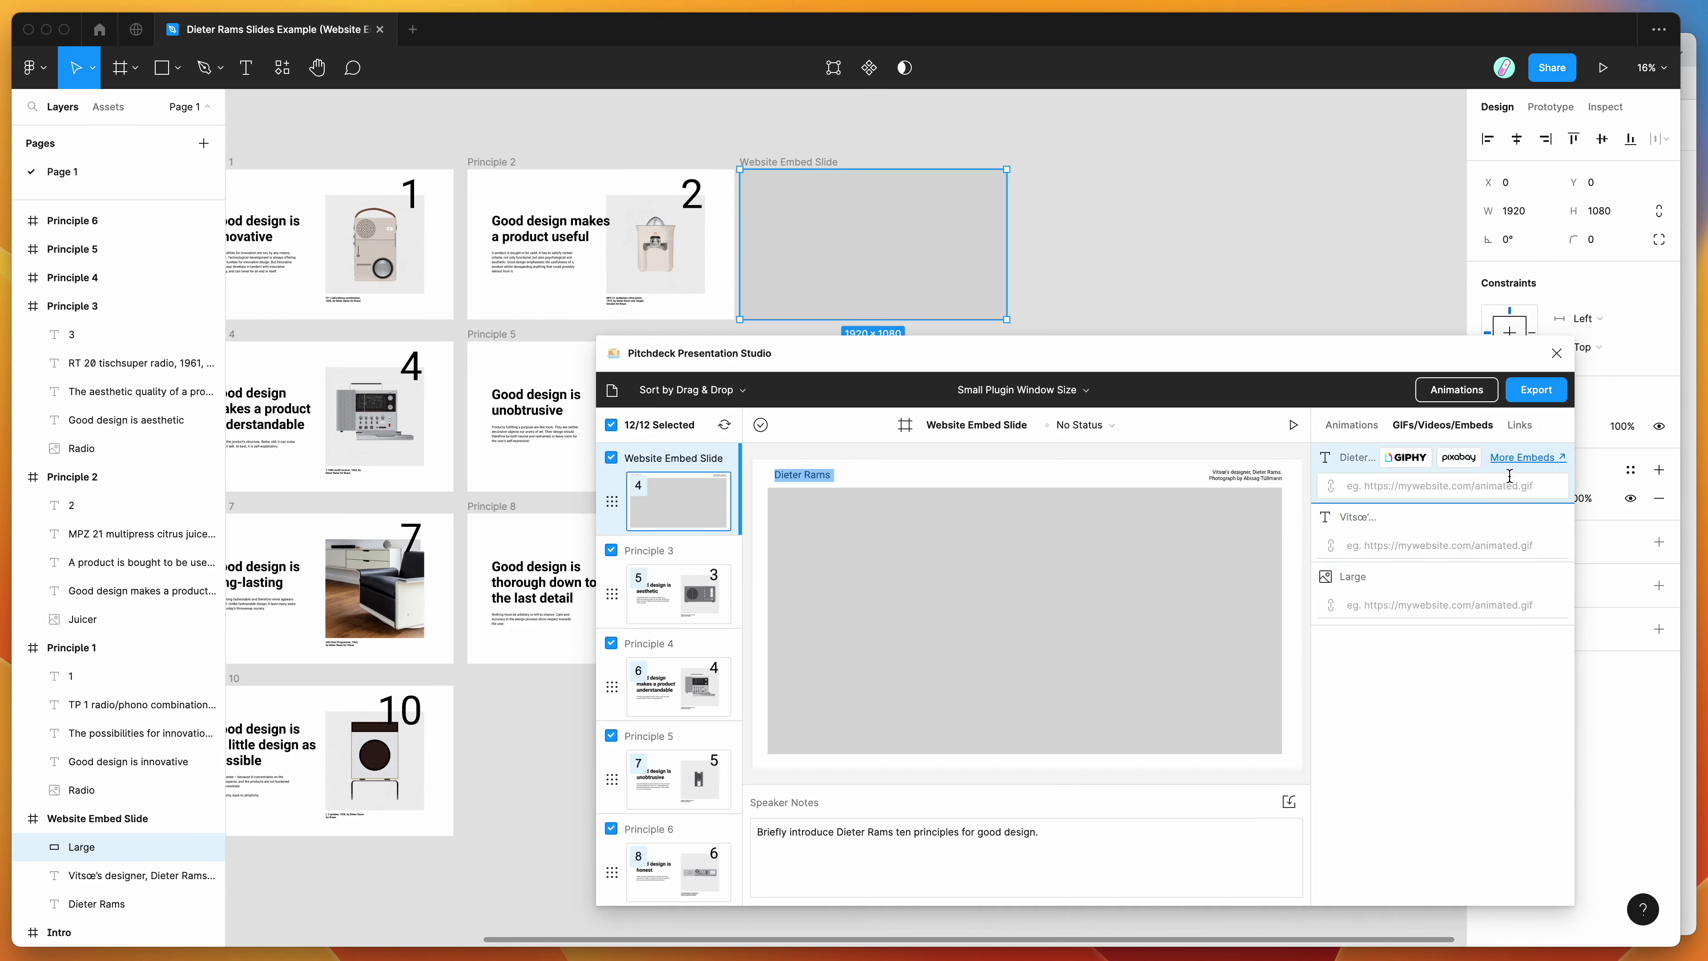
pyautogui.moveTo(1523, 591)
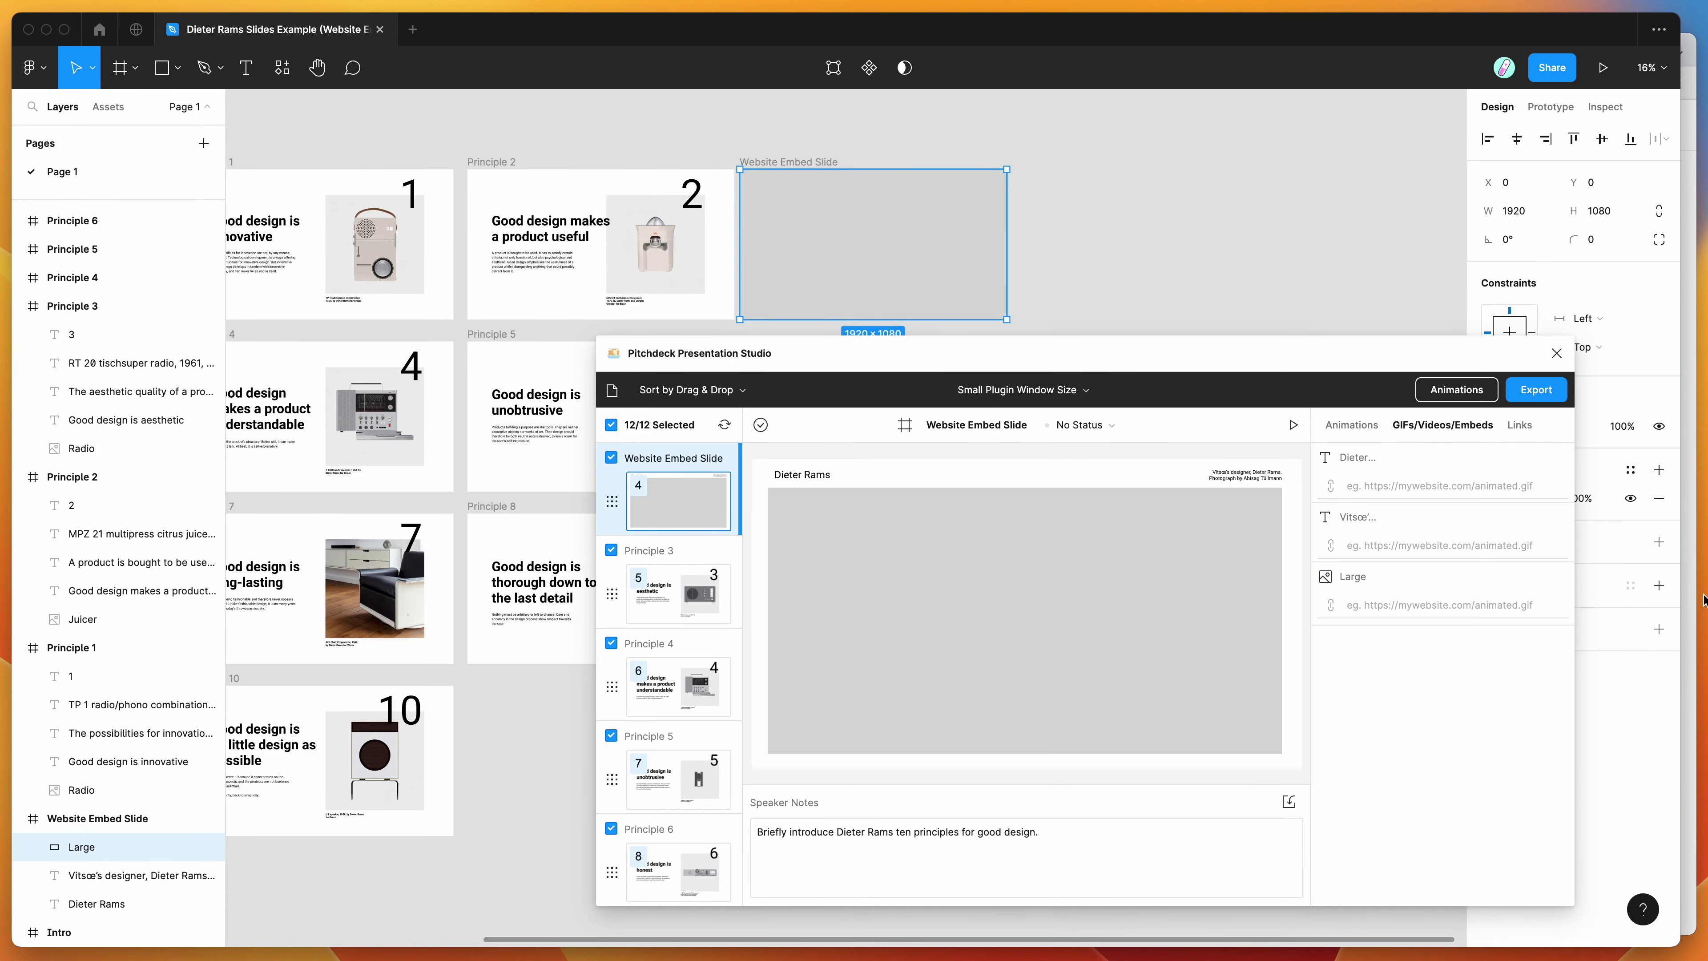
pyautogui.click(1690, 599)
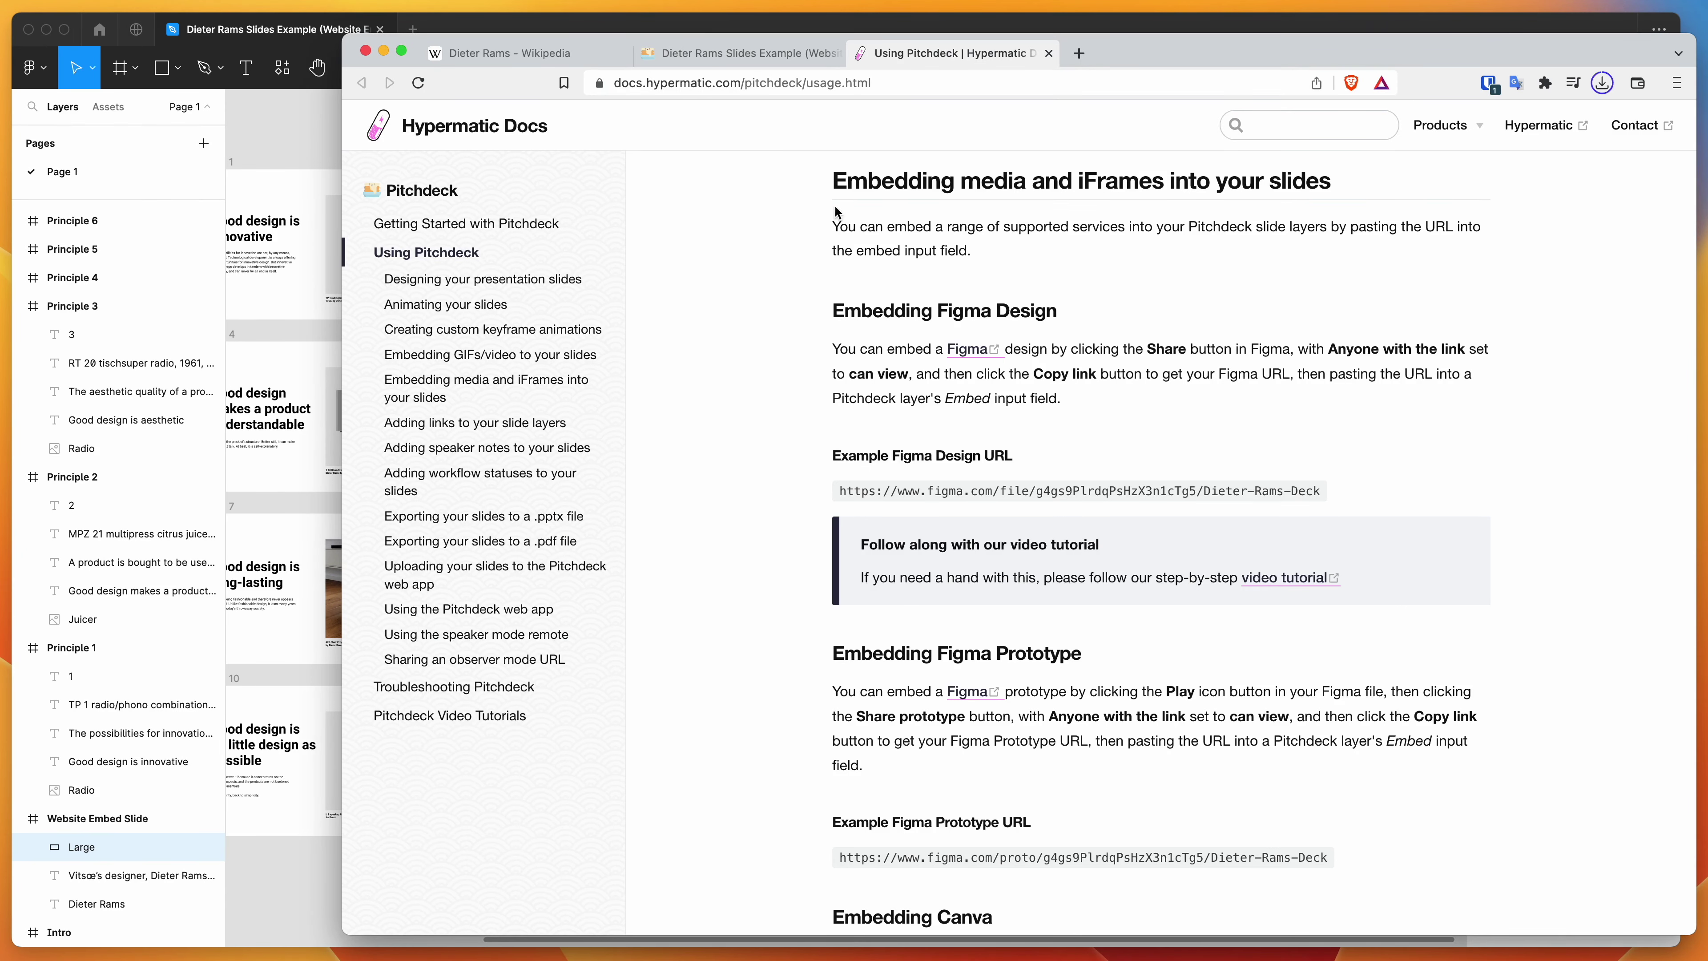
pyautogui.scroll(4, 826, 269)
pyautogui.scroll(-9, 774, 336)
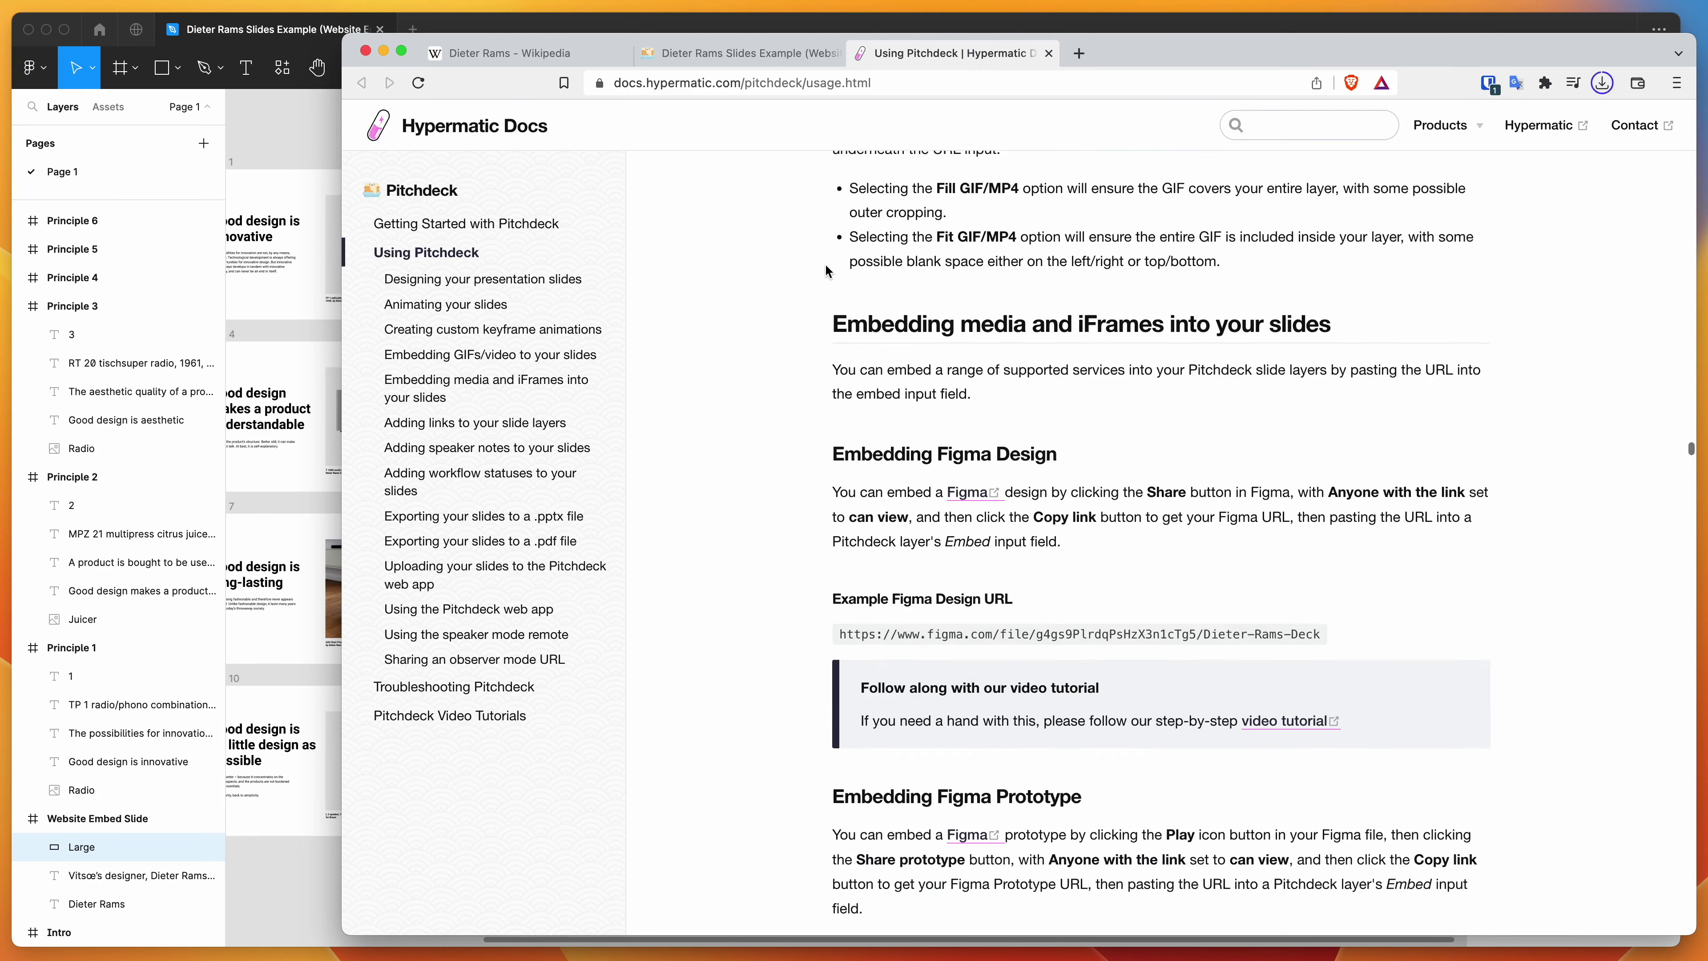
pyautogui.scroll(3, 805, 339)
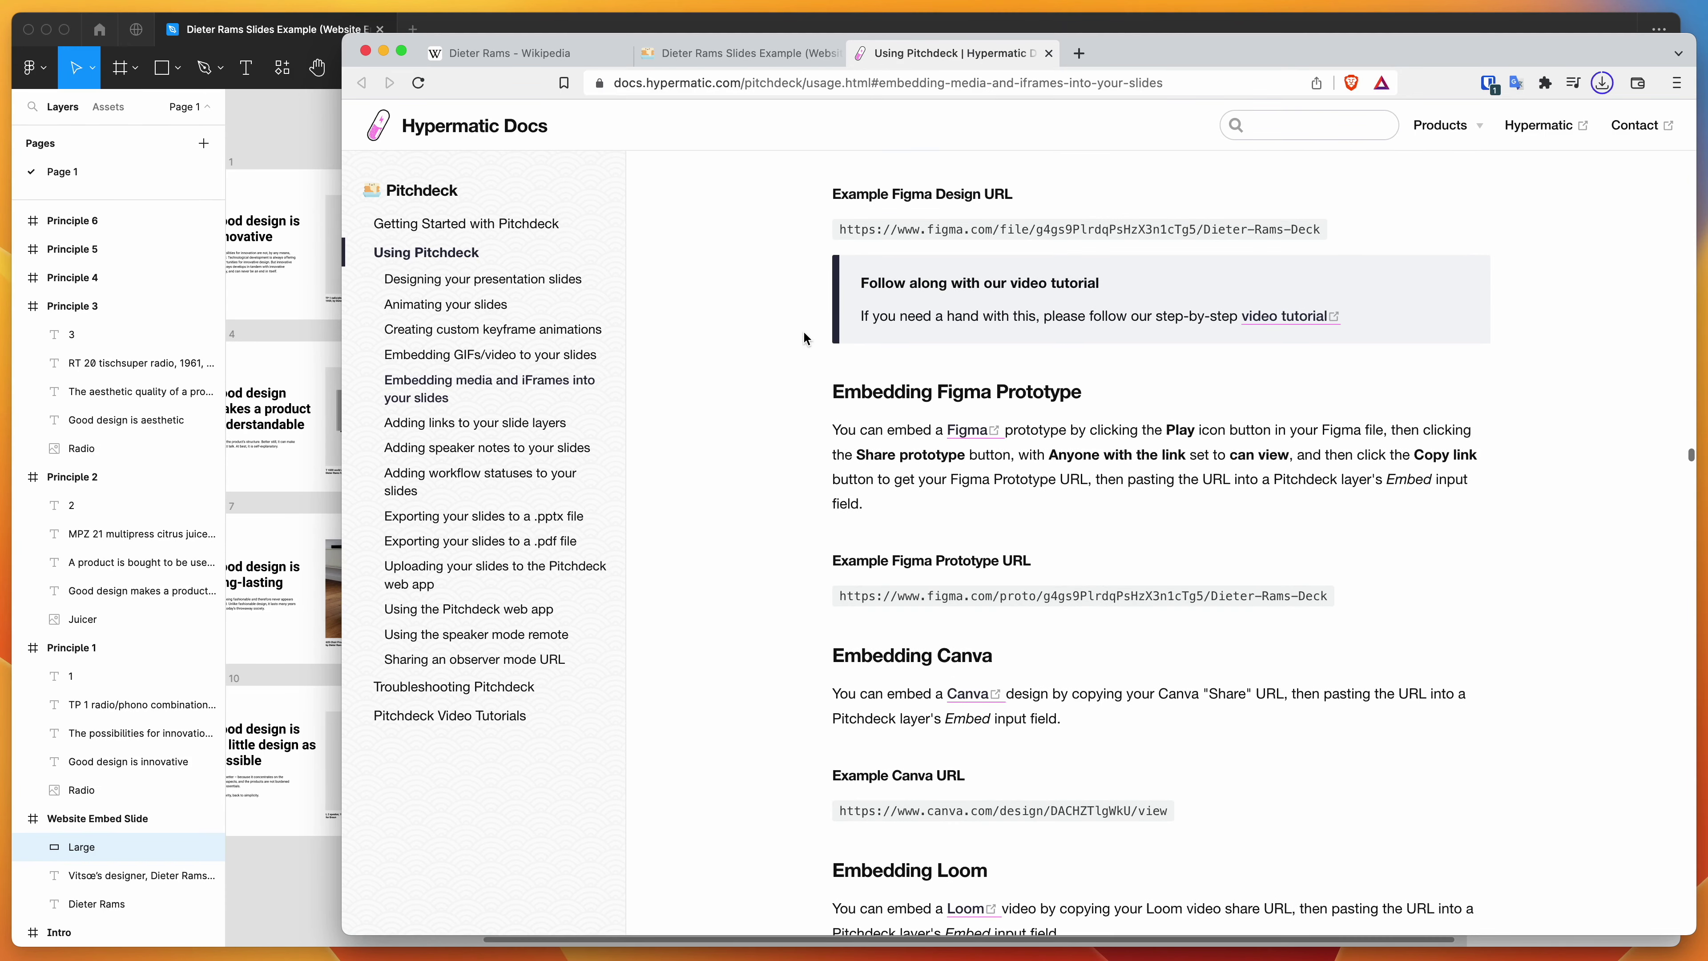
pyautogui.scroll(1, 805, 339)
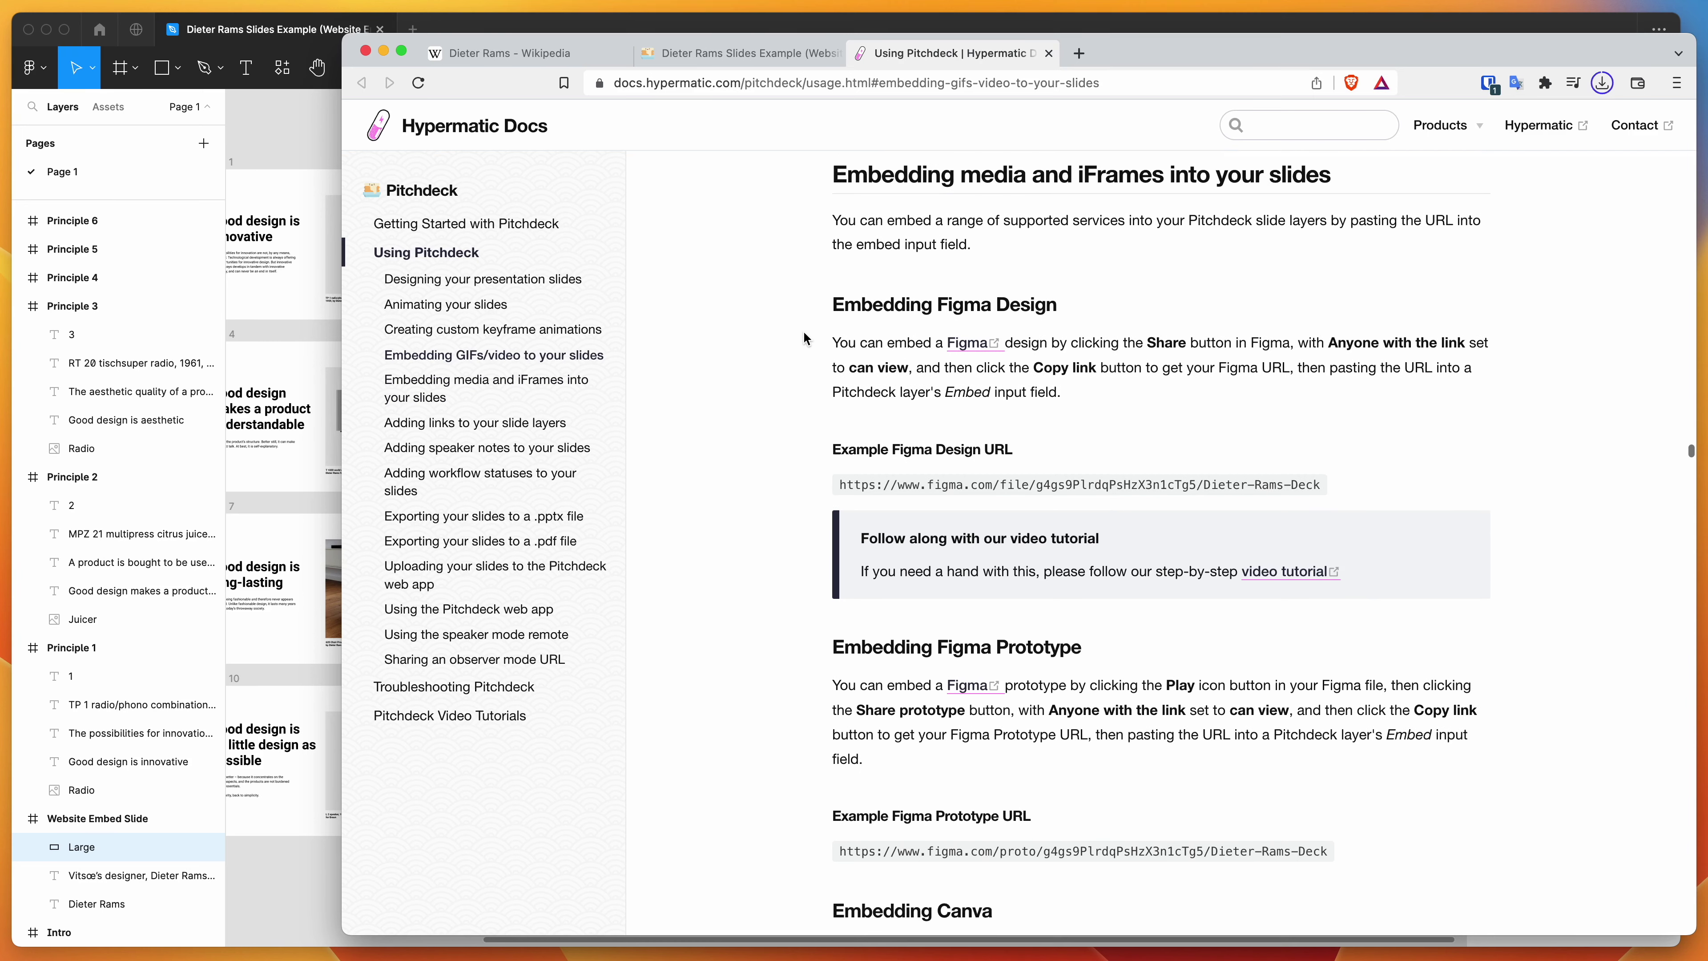
pyautogui.scroll(-1, 805, 339)
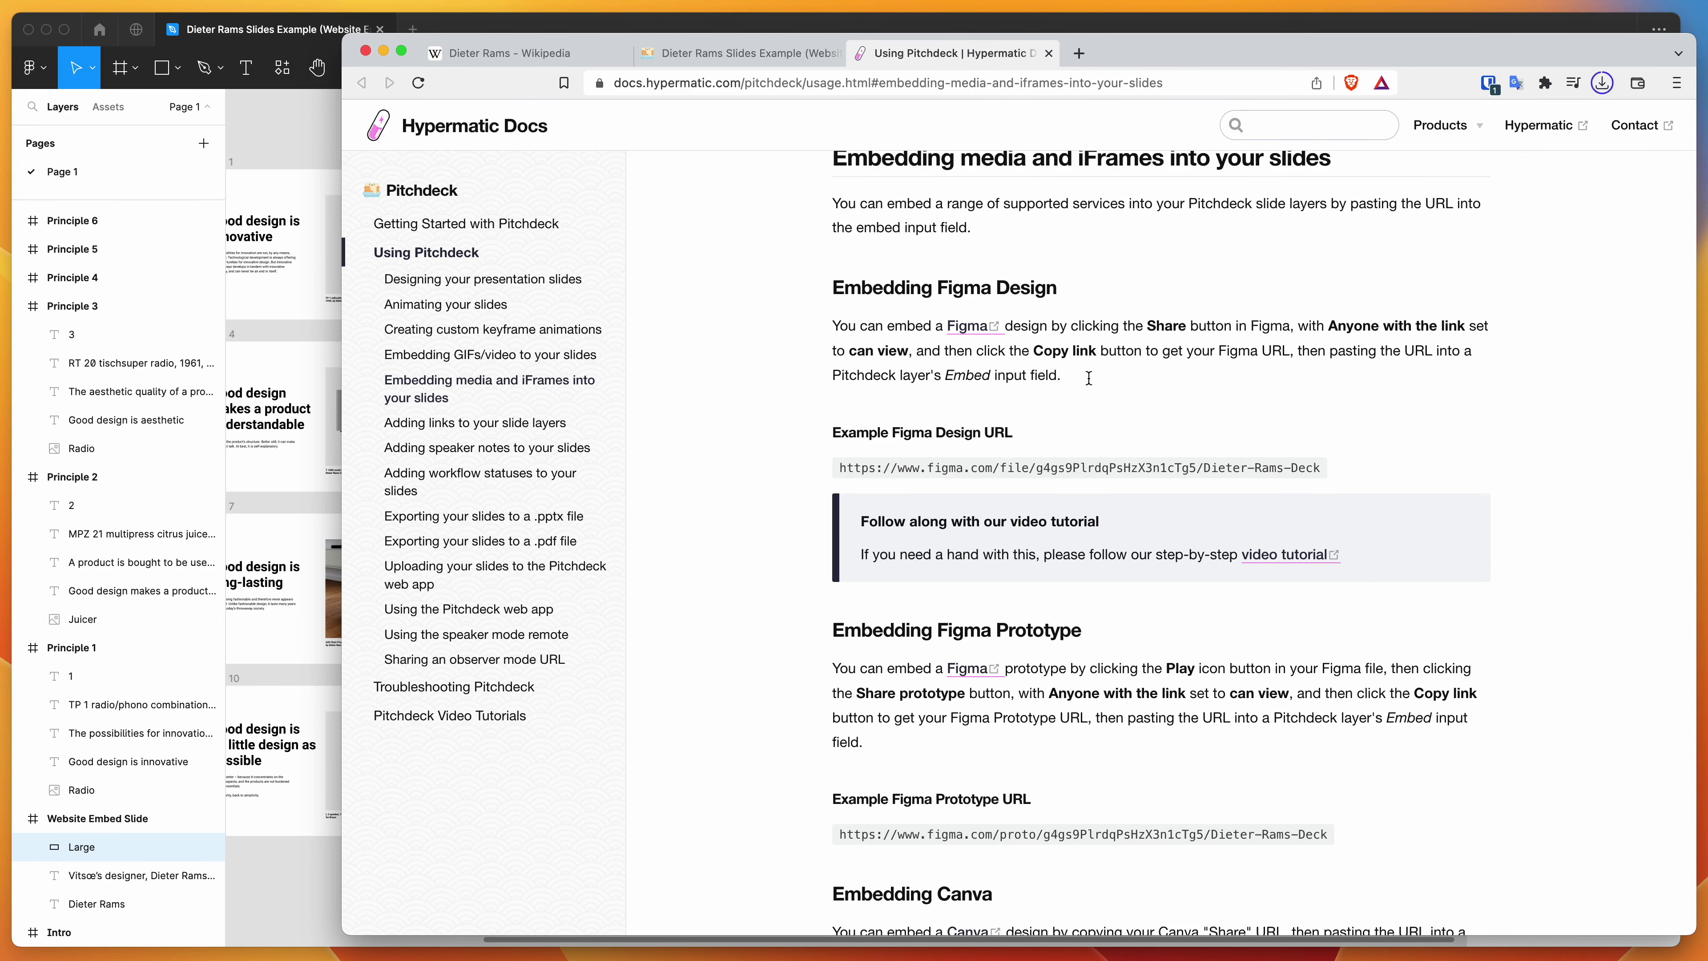
pyautogui.scroll(-12, 1089, 378)
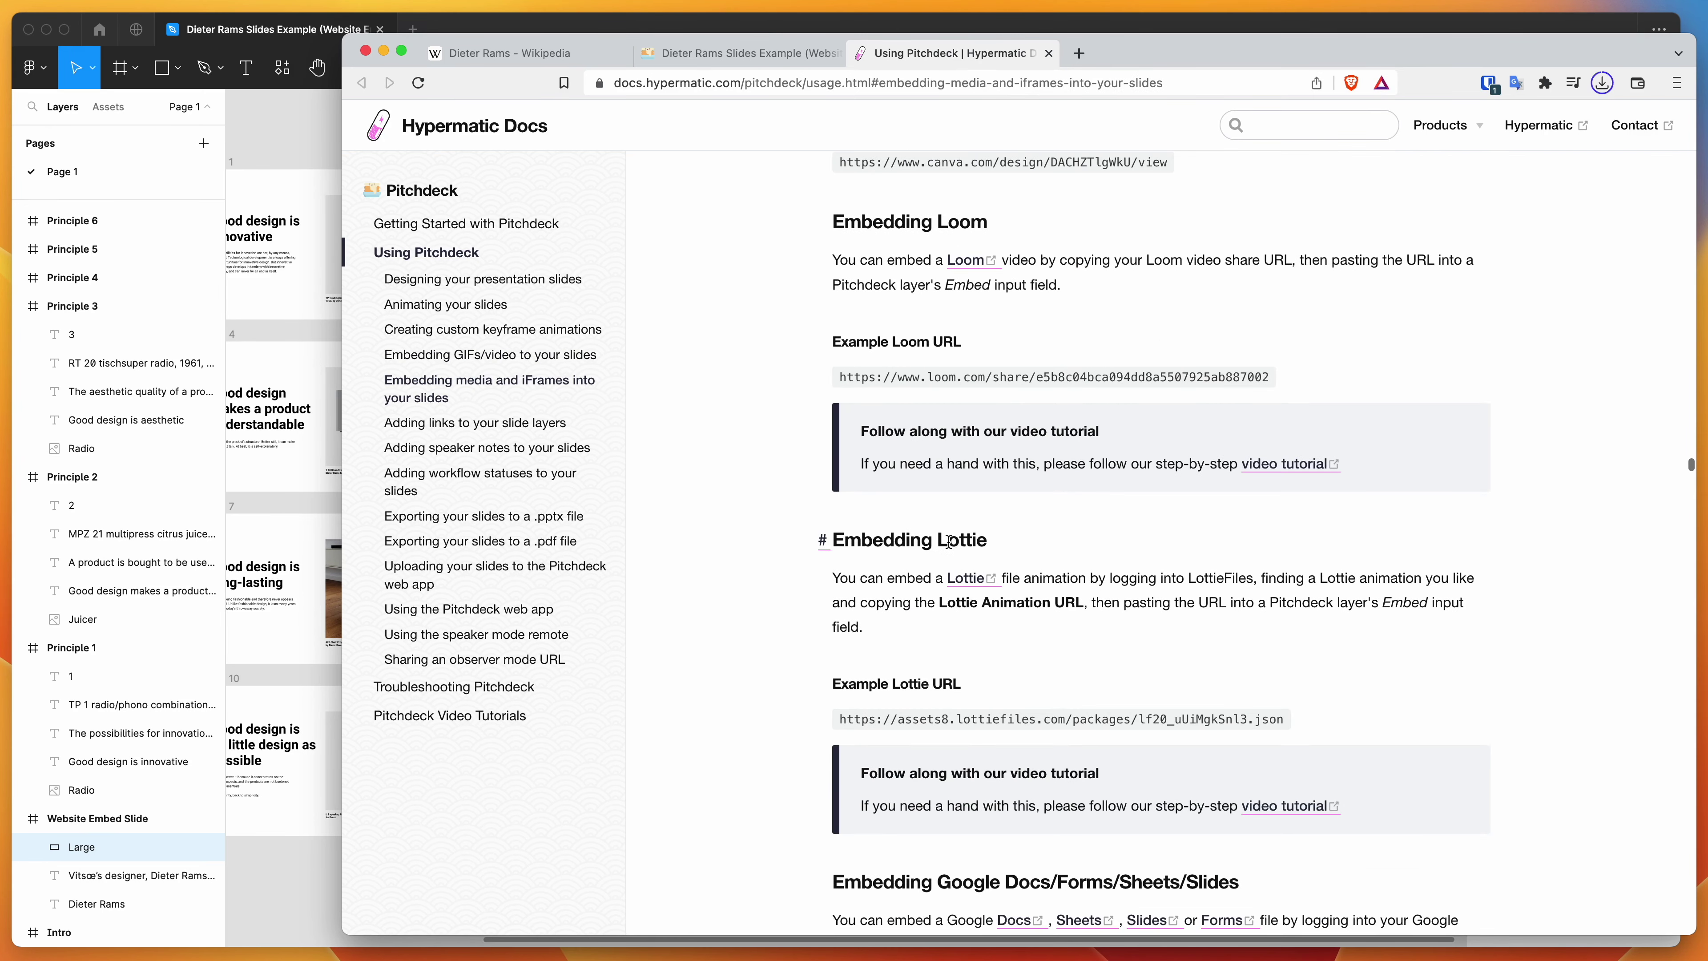
pyautogui.scroll(-7, 949, 541)
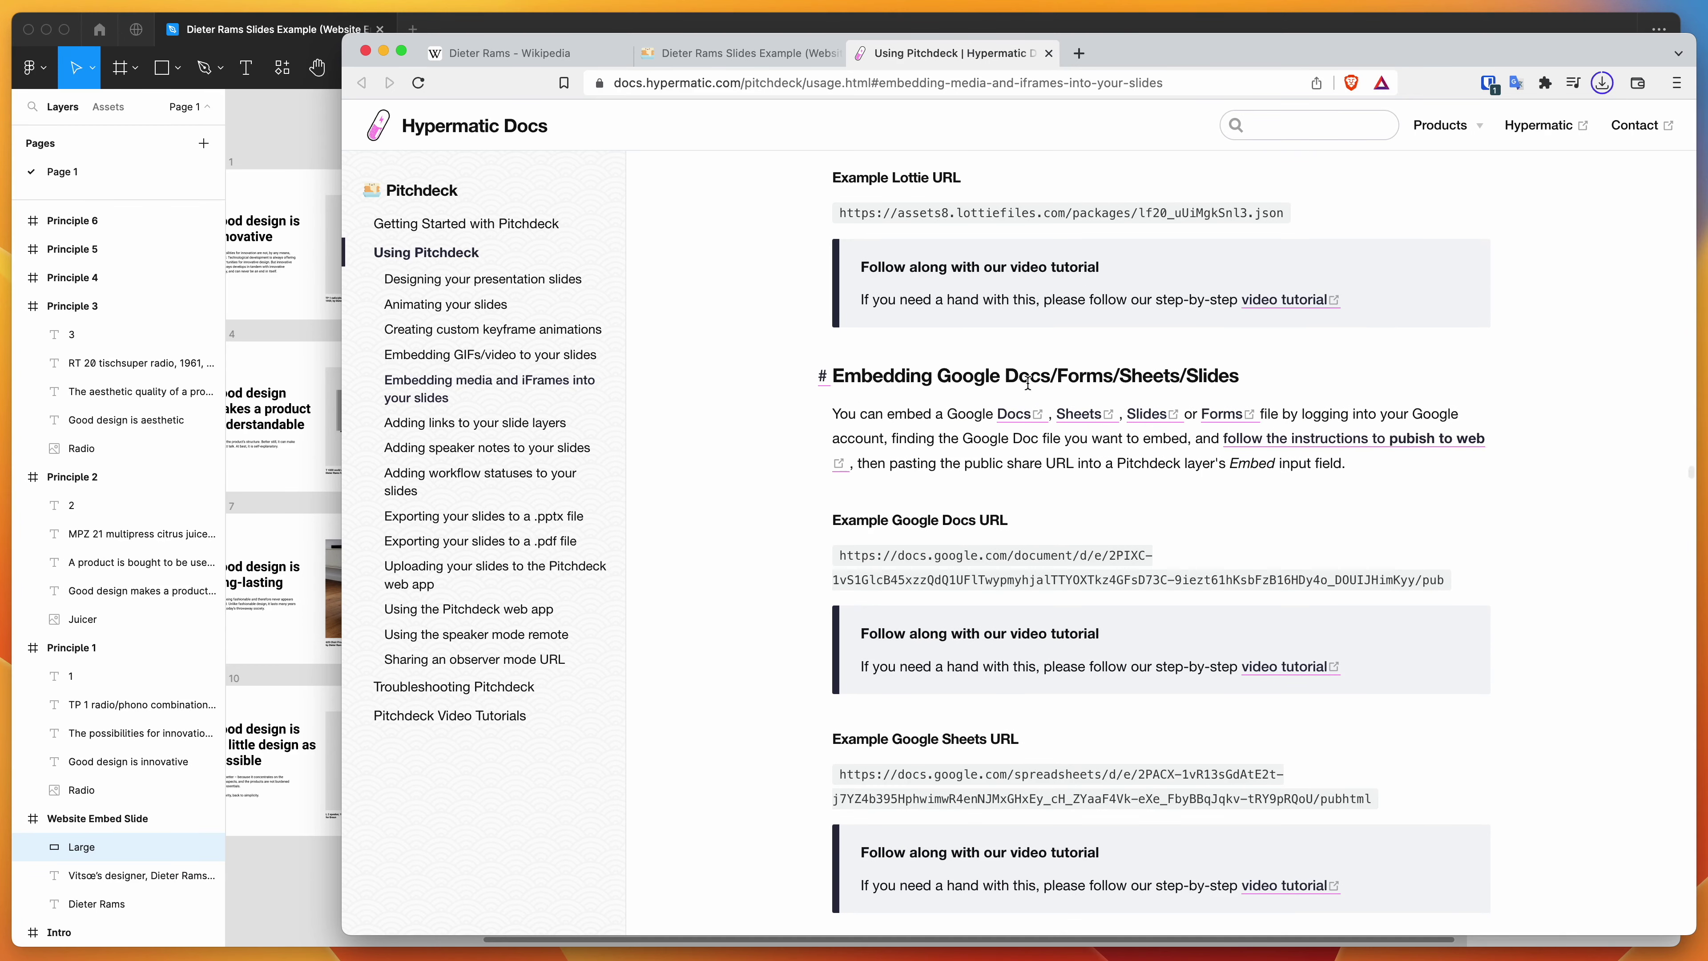
pyautogui.scroll(-10, 1027, 382)
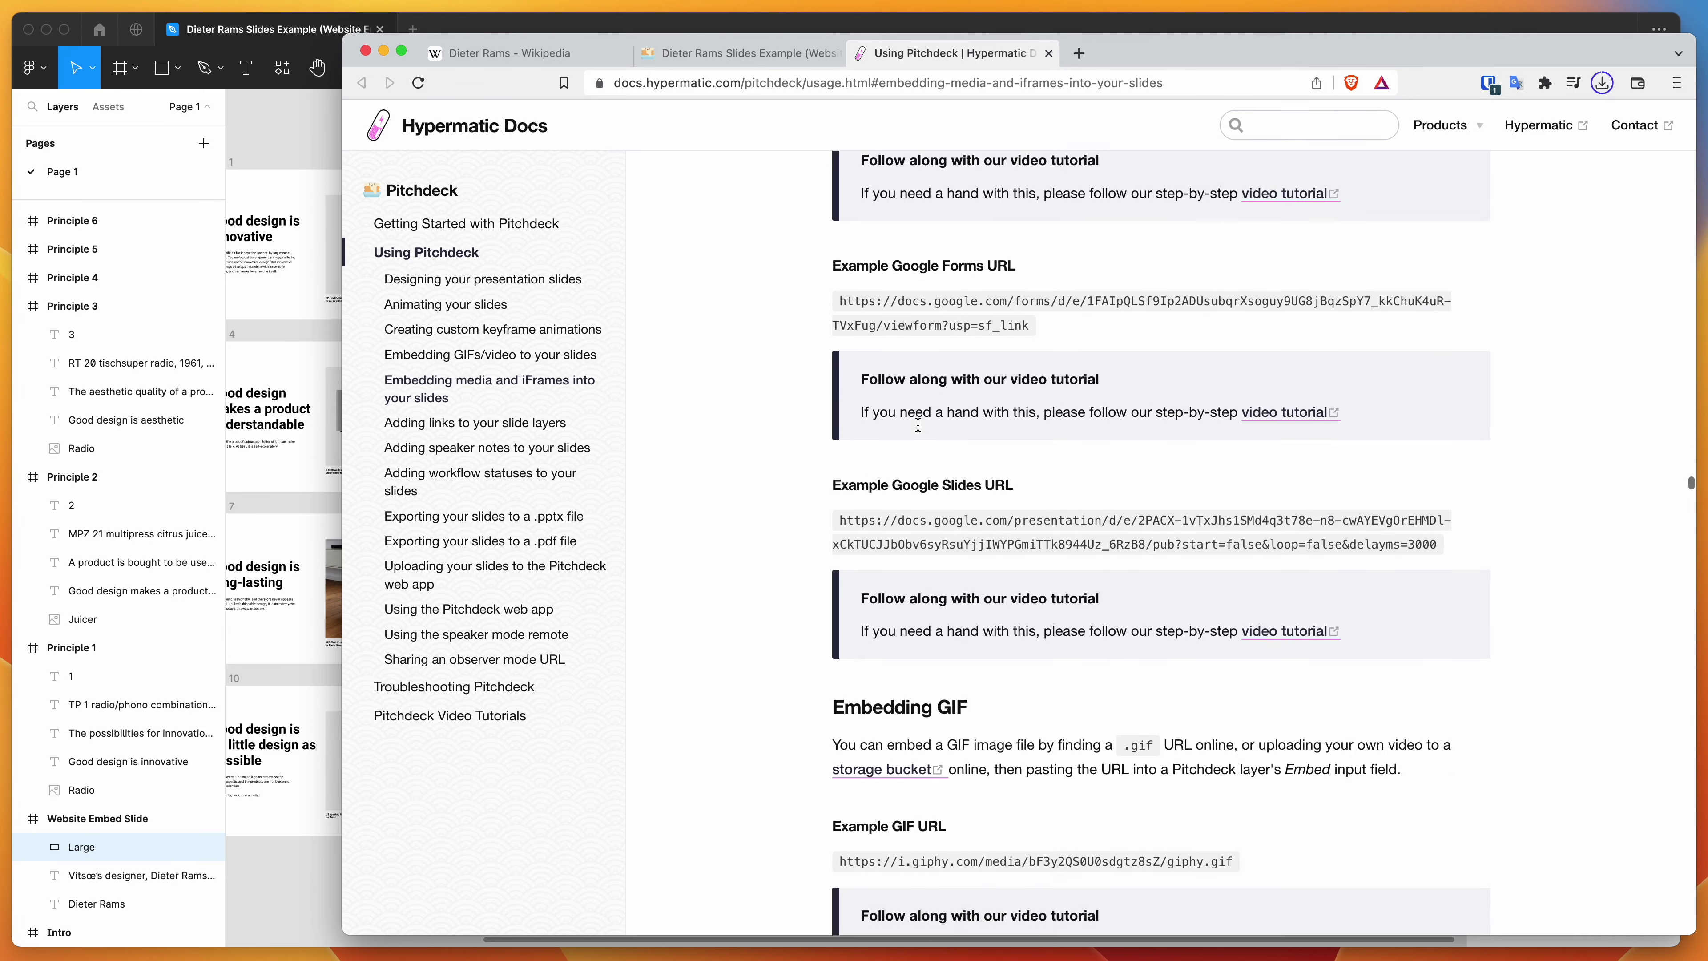
pyautogui.scroll(-10, 918, 425)
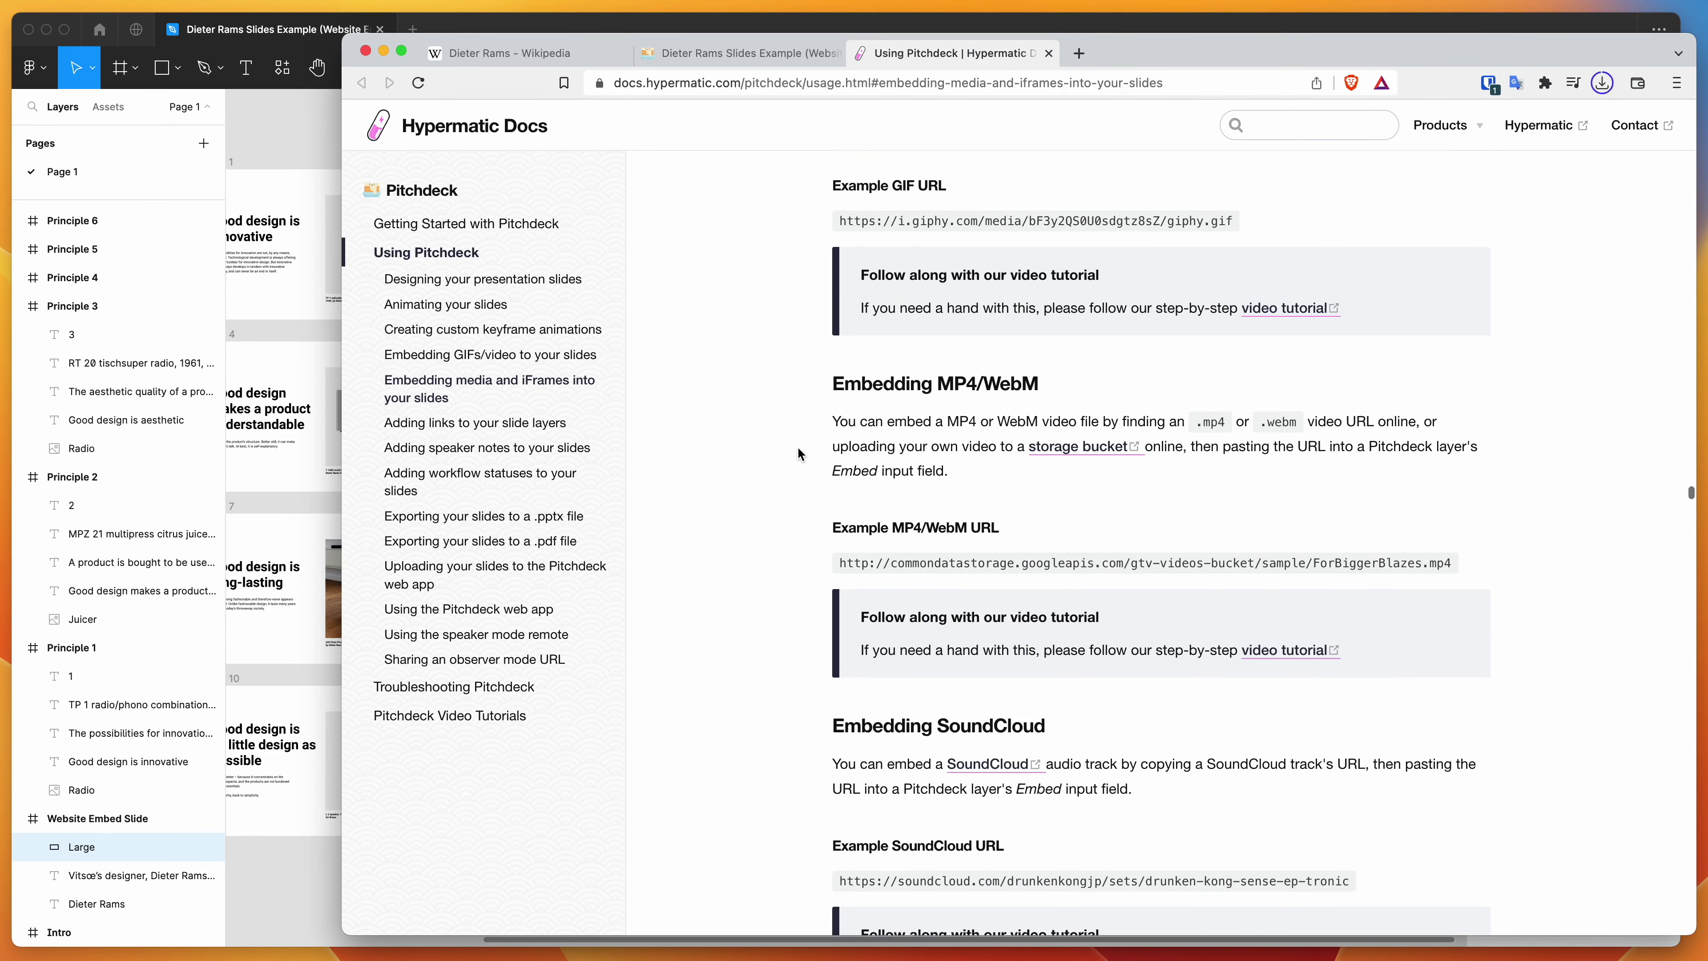
pyautogui.scroll(-8, 798, 453)
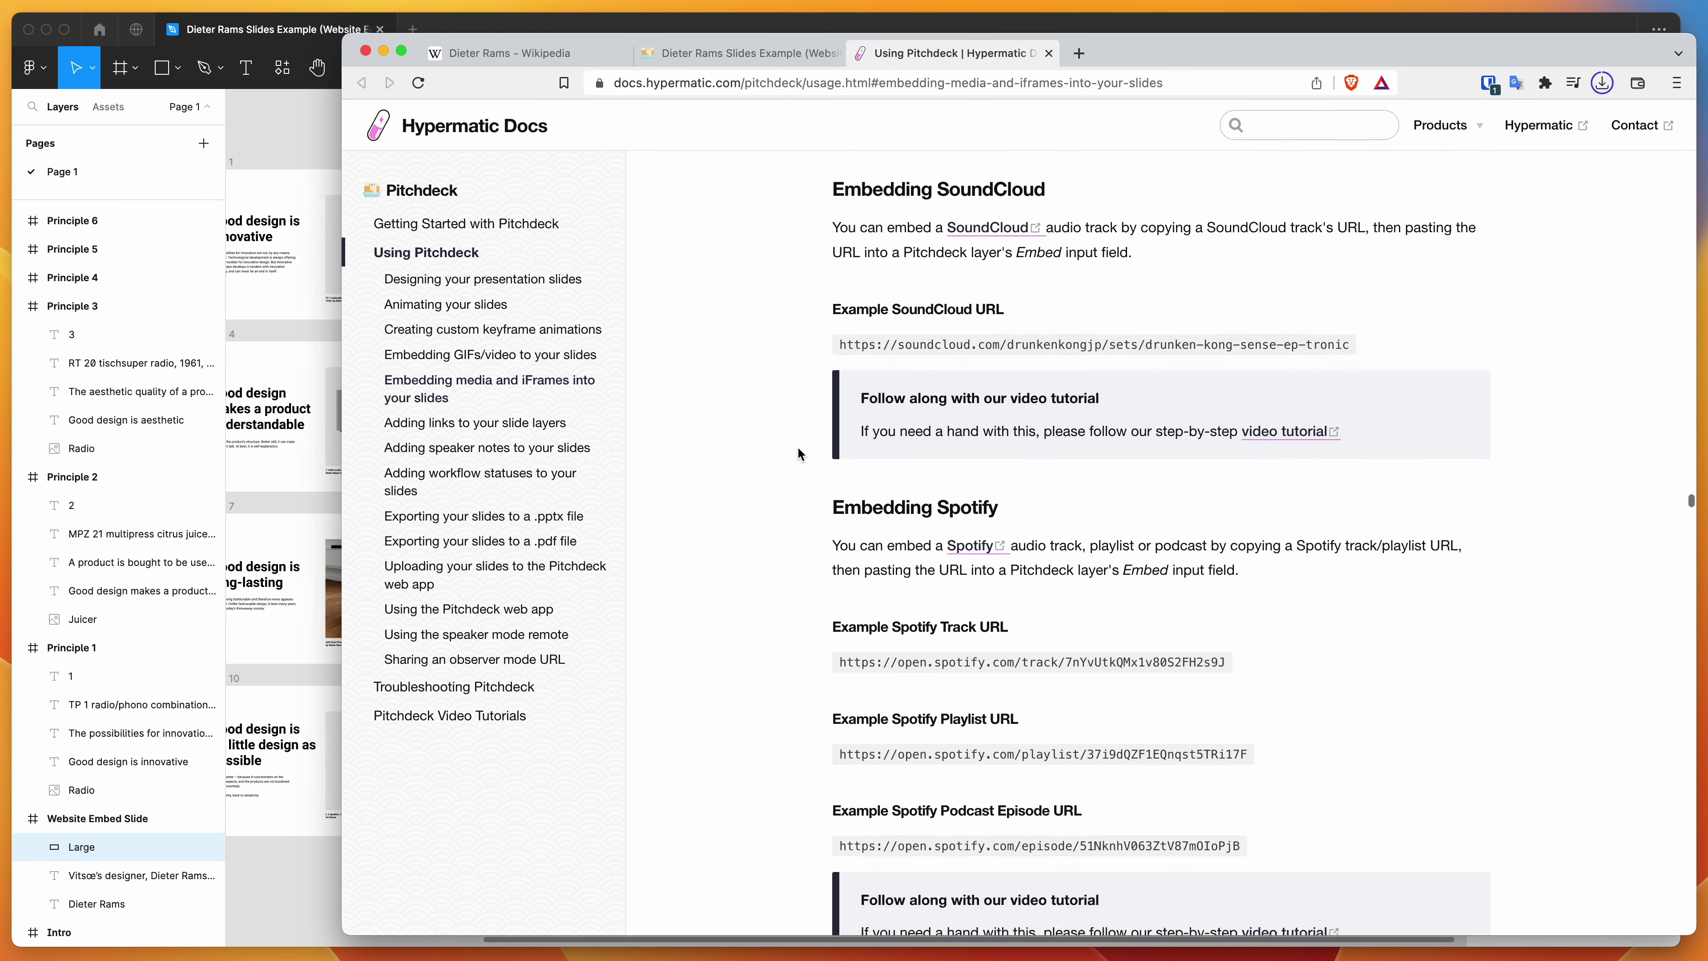
pyautogui.scroll(-12, 798, 453)
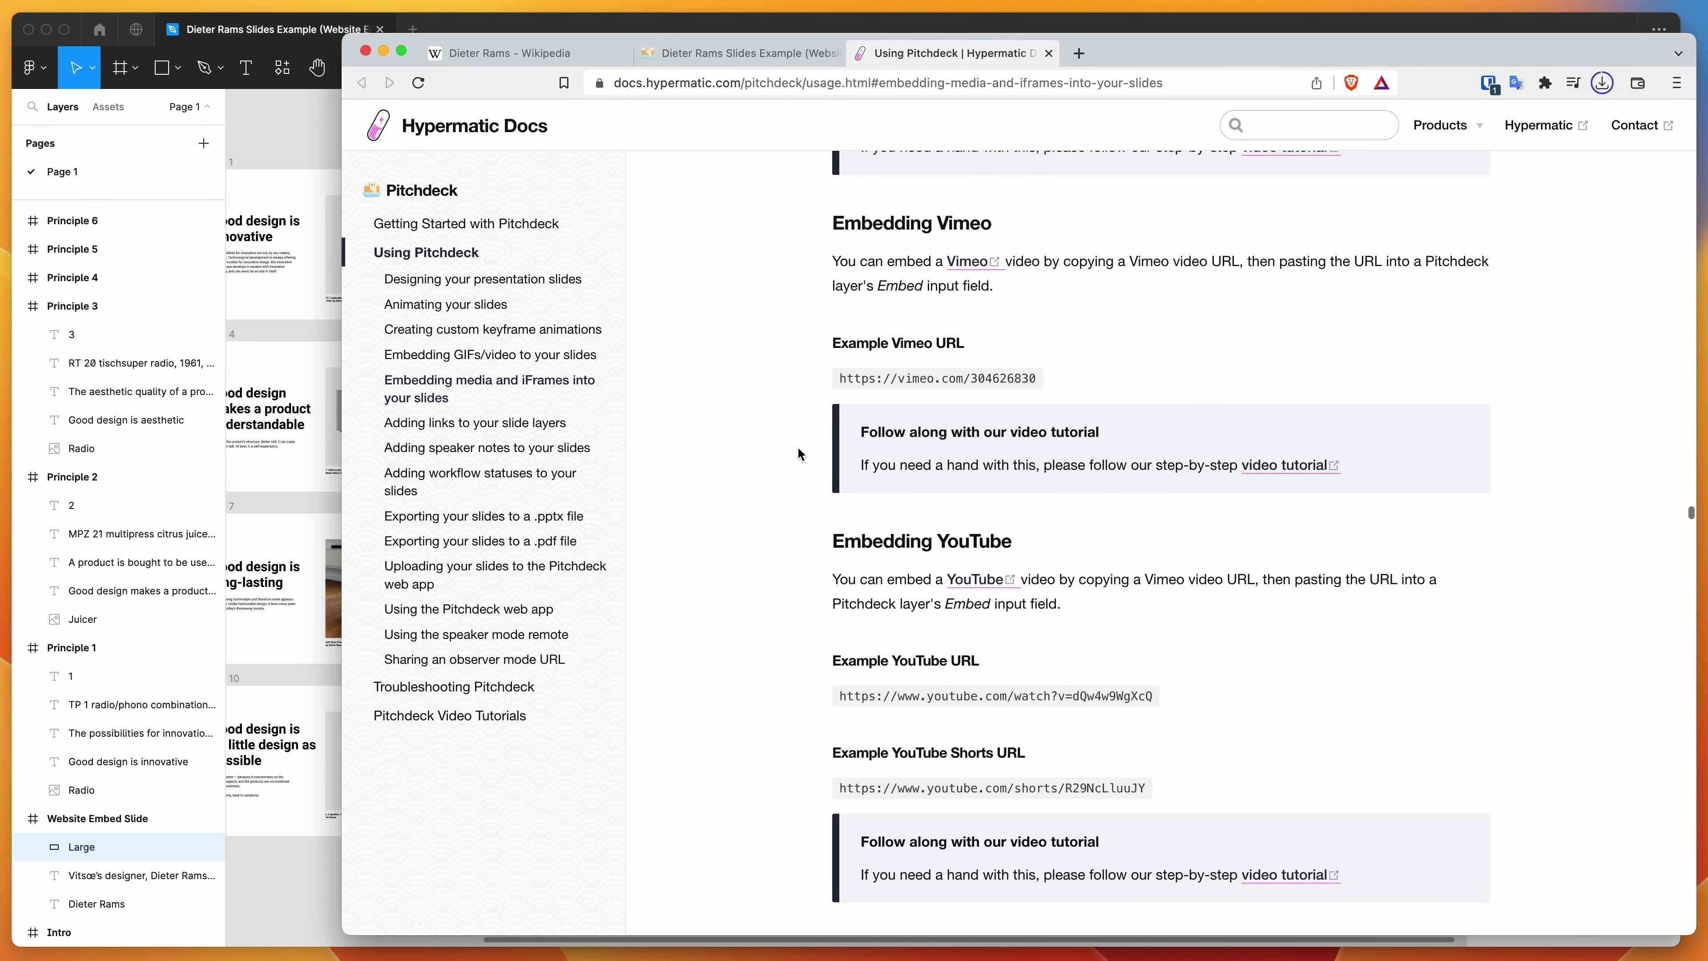
pyautogui.scroll(5, 798, 453)
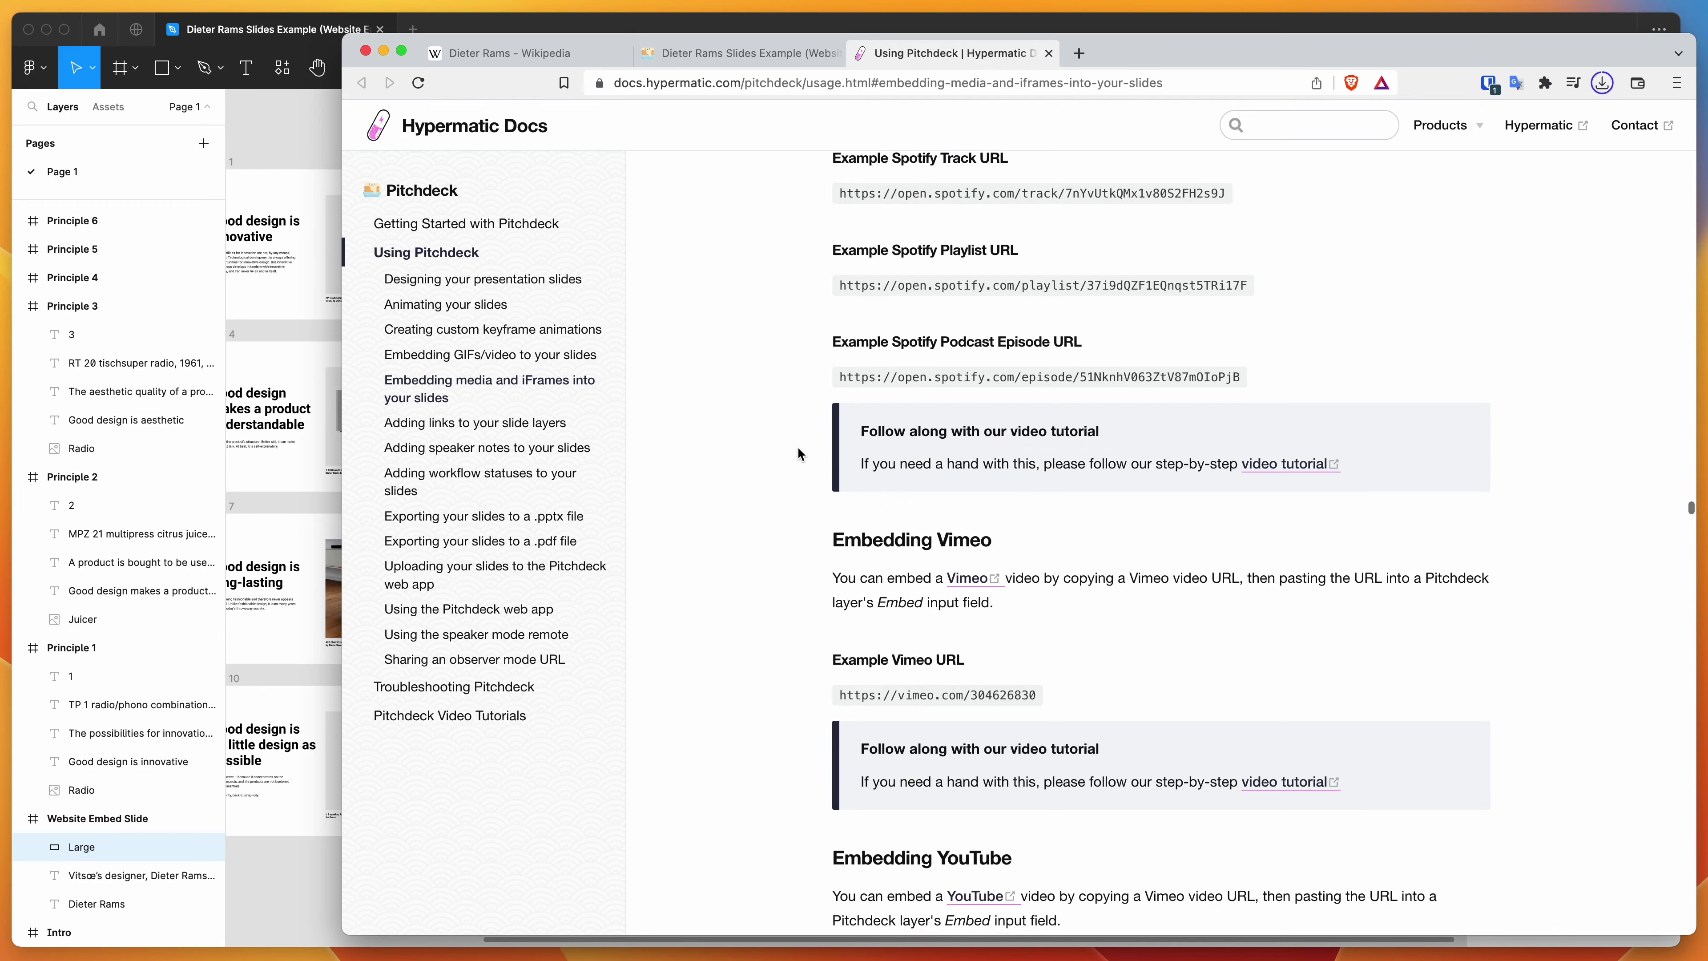
pyautogui.scroll(-11, 798, 452)
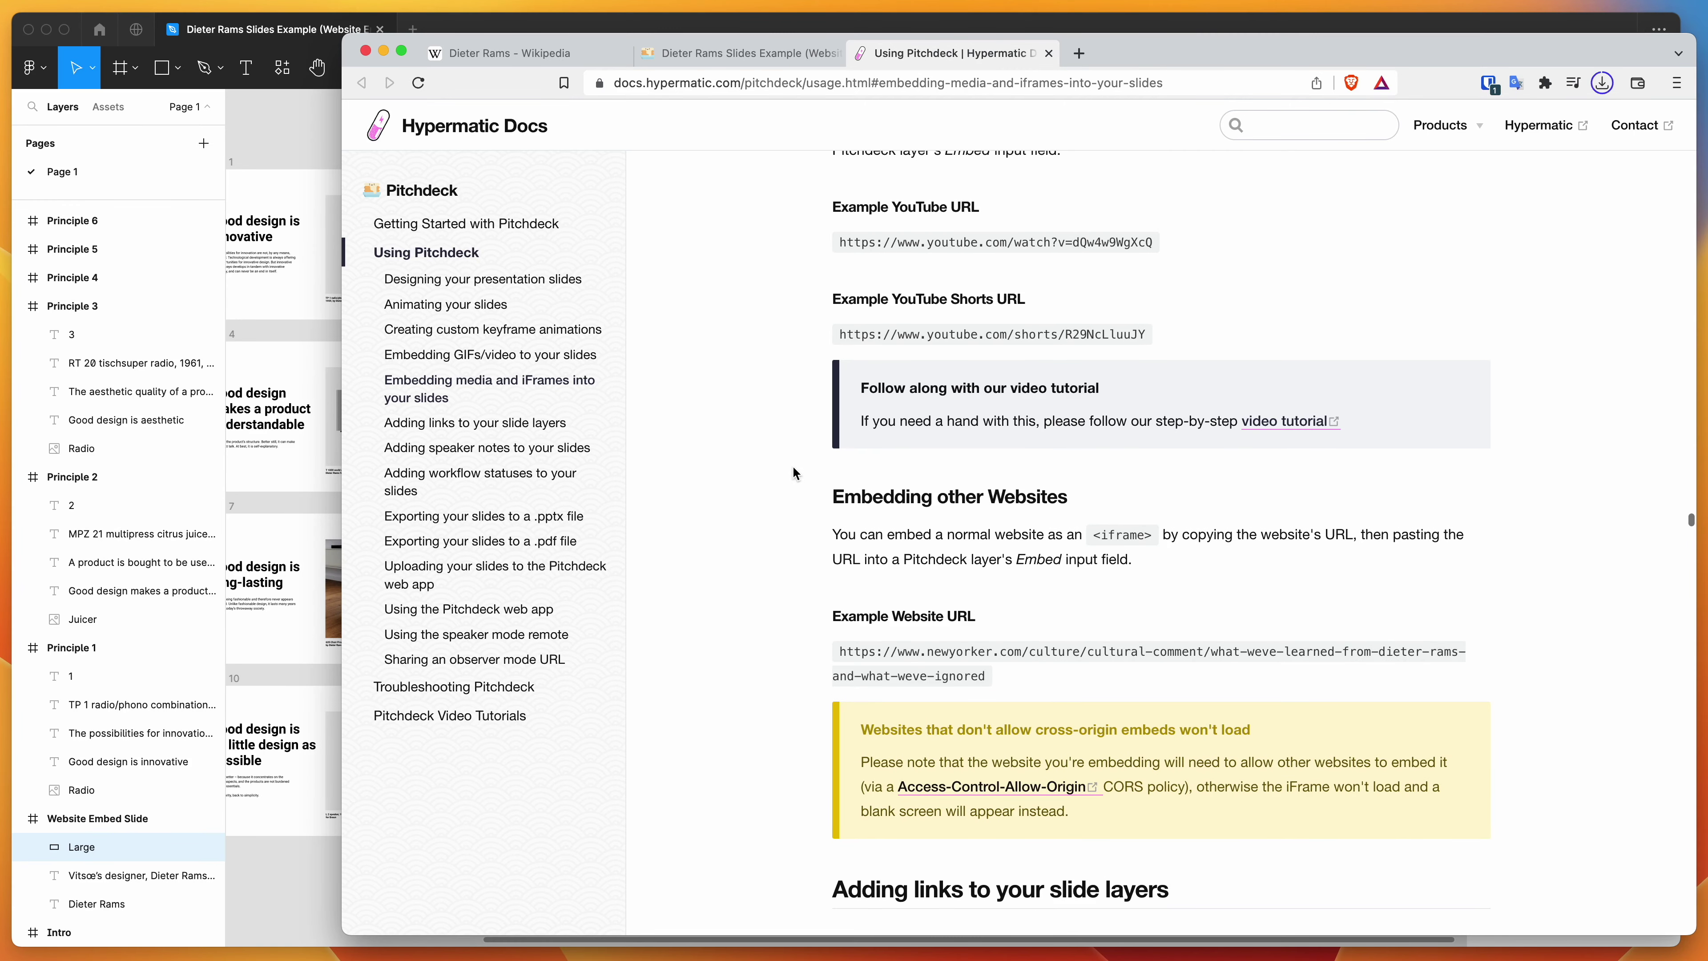
pyautogui.click(303, 882)
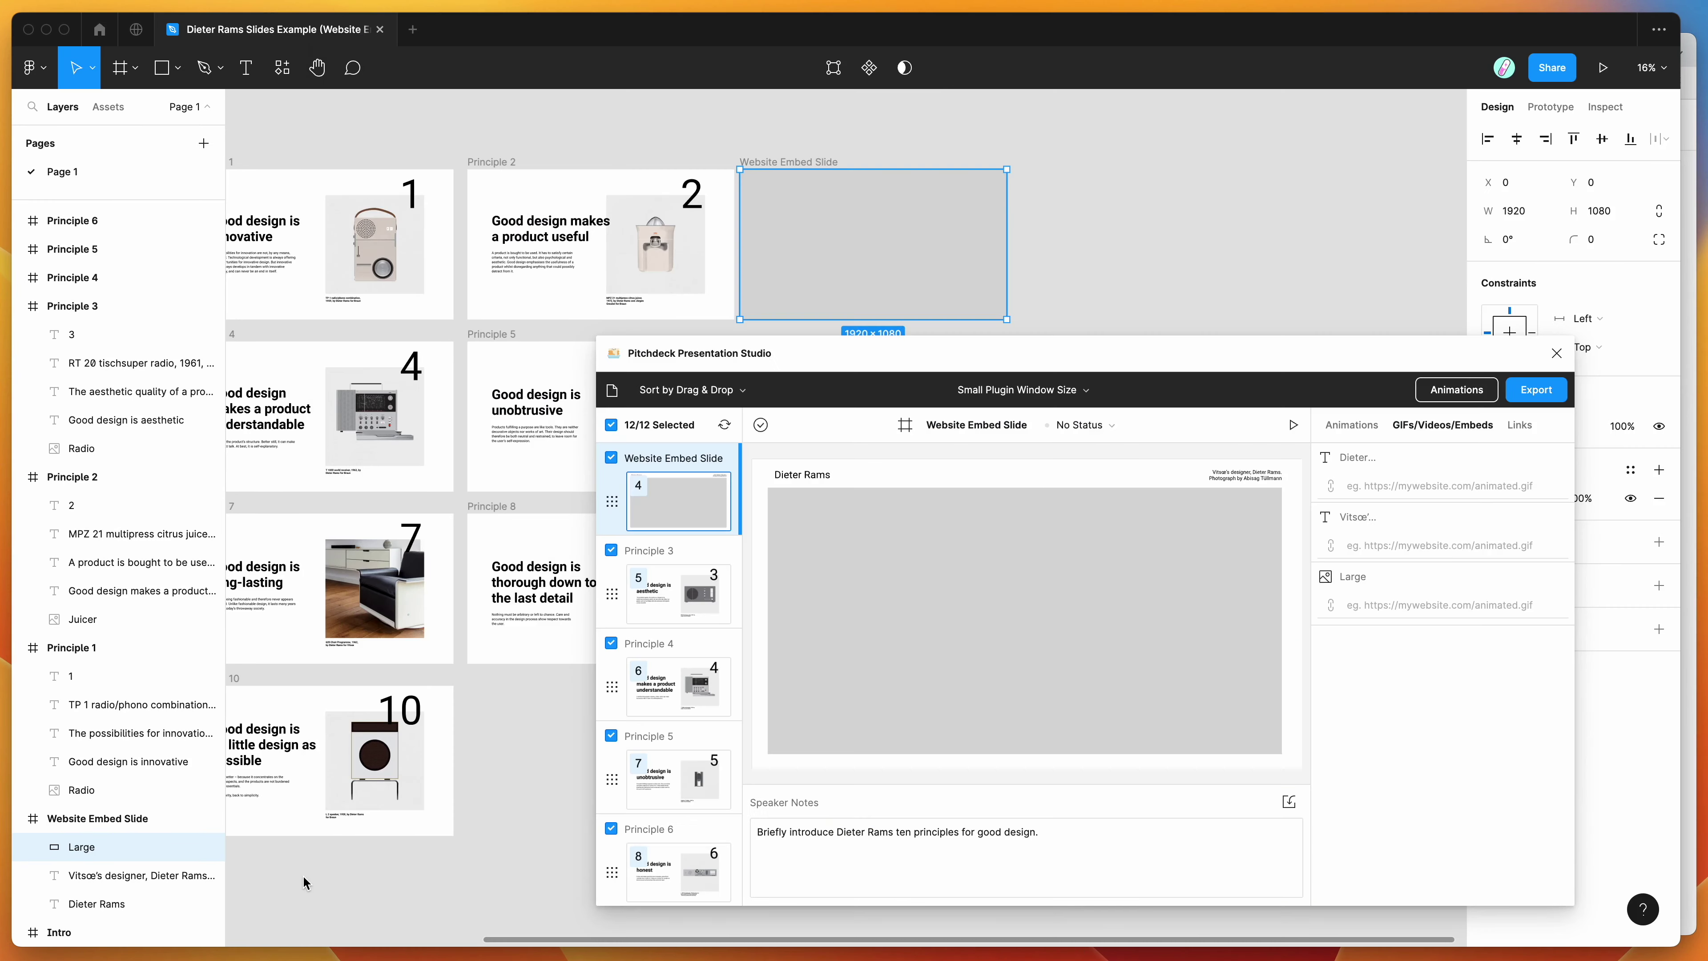